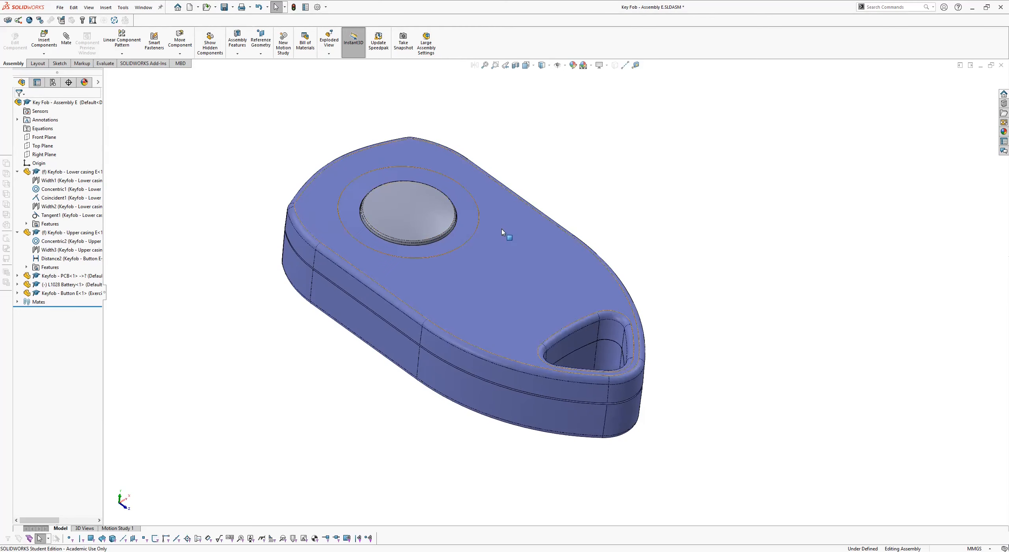
# Open the lower casing part from the assembly to view its interior, and return to the Key Fob assembly.
pyautogui.click(390, 338)
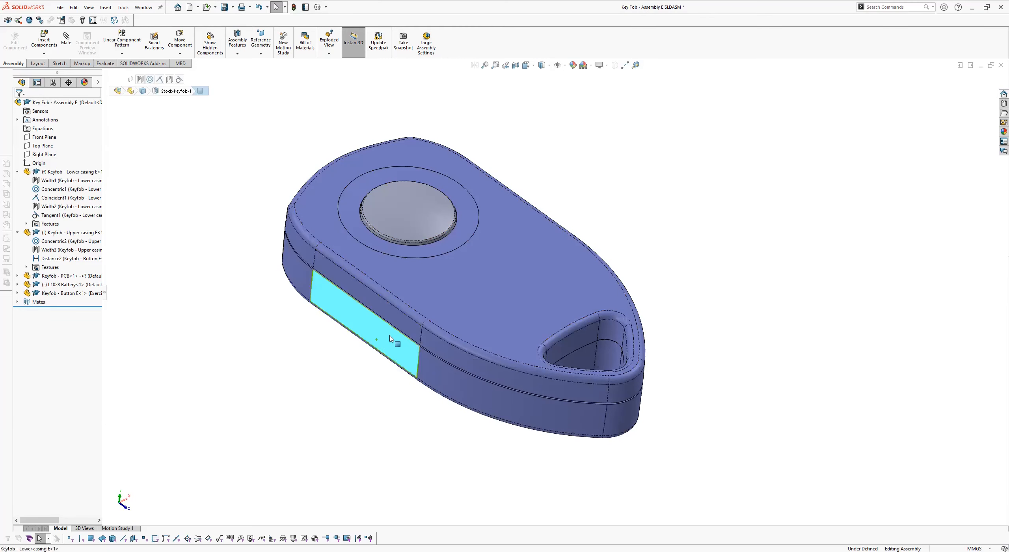
pyautogui.rightClick(402, 273)
pyautogui.click(400, 270)
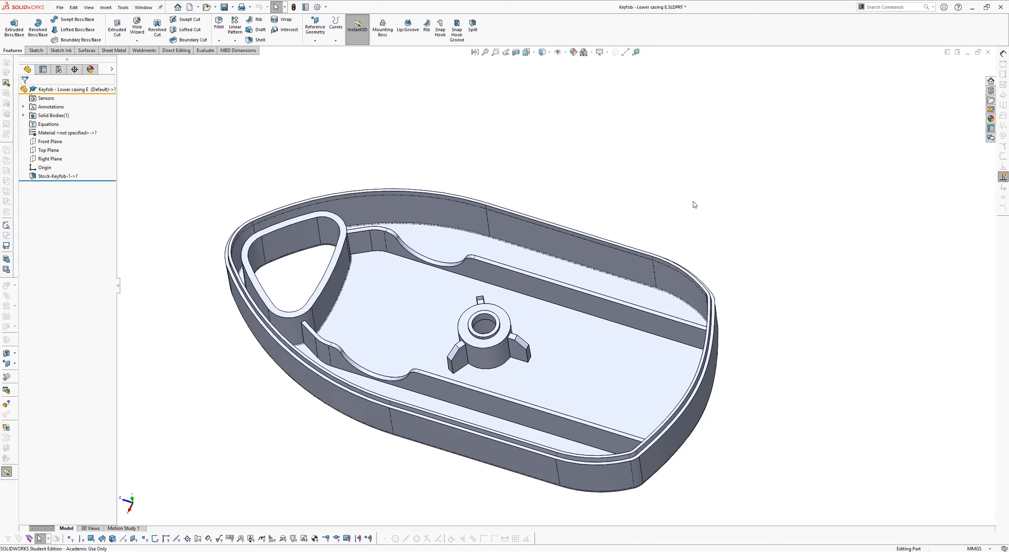
pyautogui.hotkey('ctrl', 'Tab')
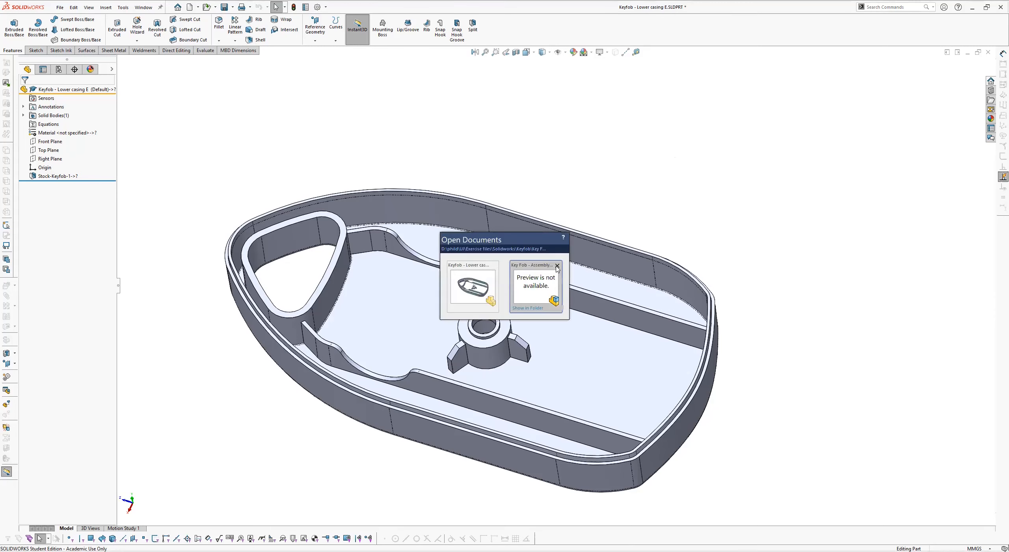
pyautogui.click(536, 289)
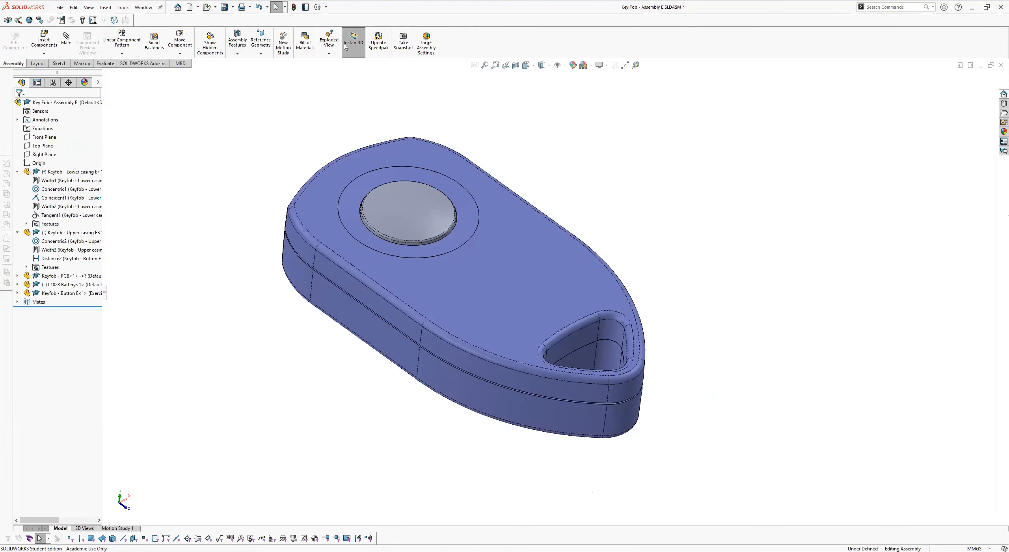
# Open the recent master part file Keyfob.SLDPRT.
pyautogui.click(60, 8)
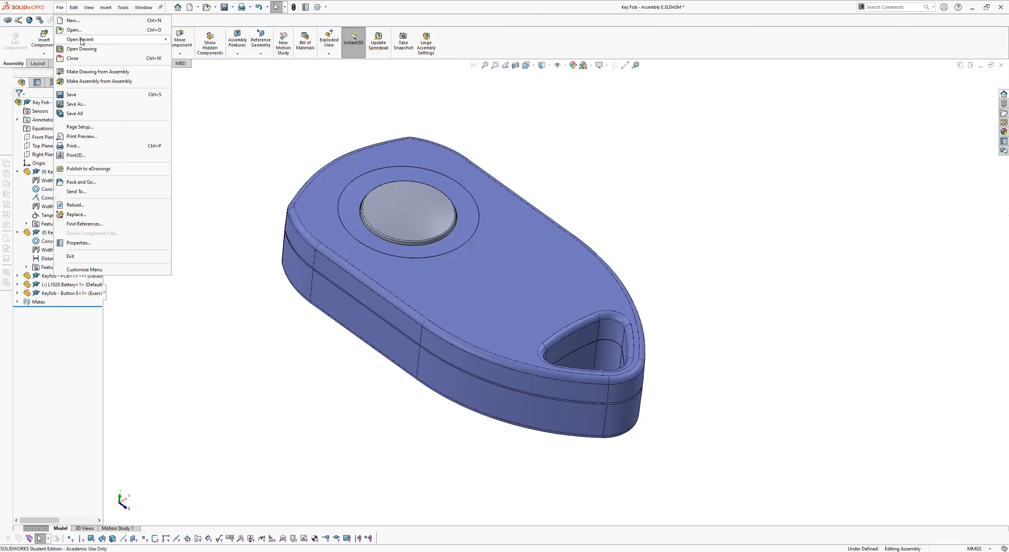
pyautogui.moveTo(82, 39)
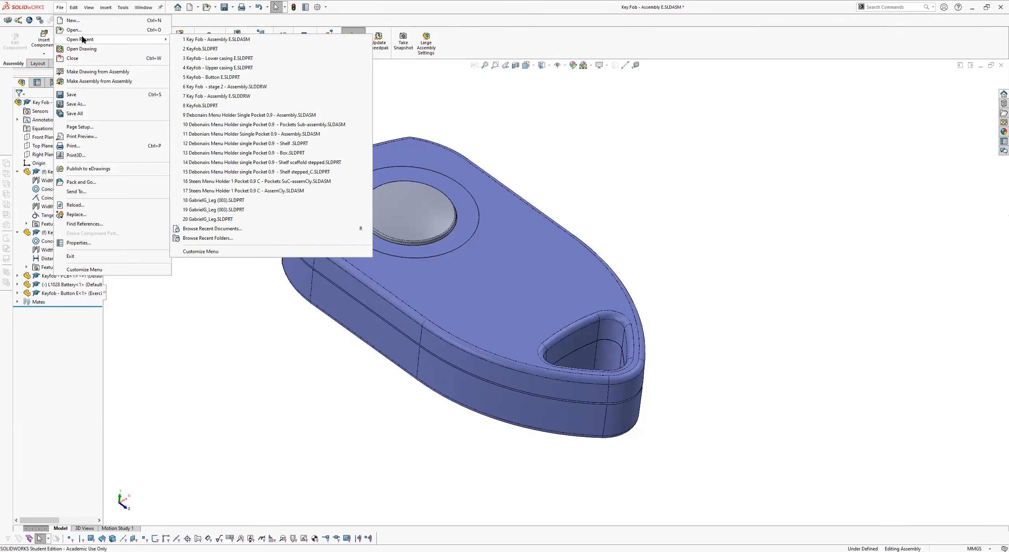
pyautogui.click(214, 49)
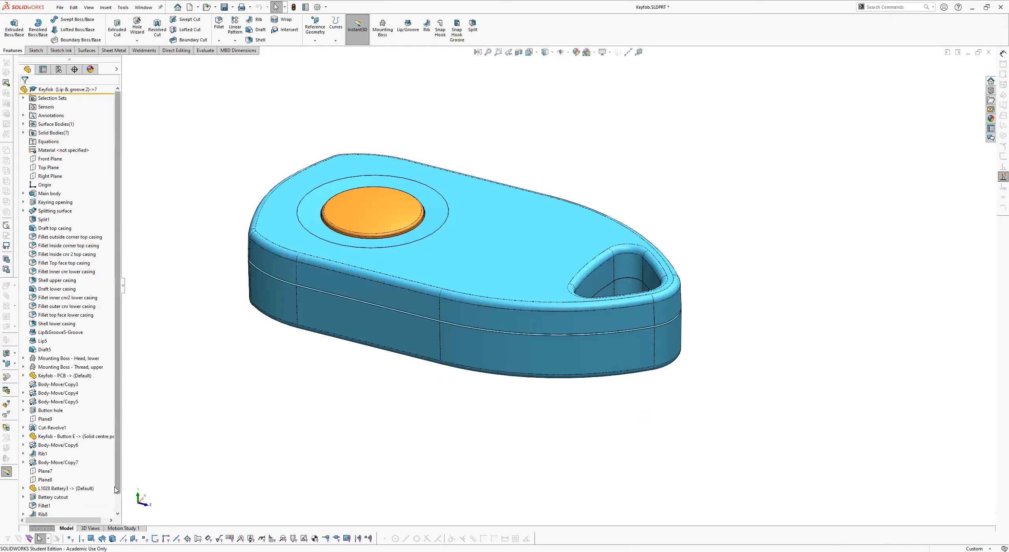
# Roll the model history back to just before the Rib8 feature.
pyautogui.scroll(-2, 119, 486)
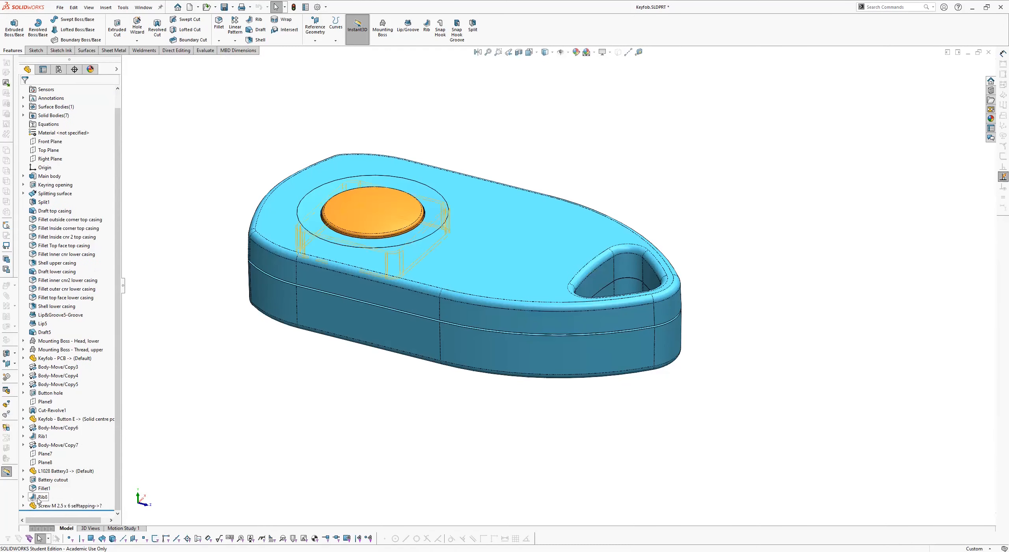
pyautogui.moveTo(54, 510); pyautogui.dragTo(51, 492)
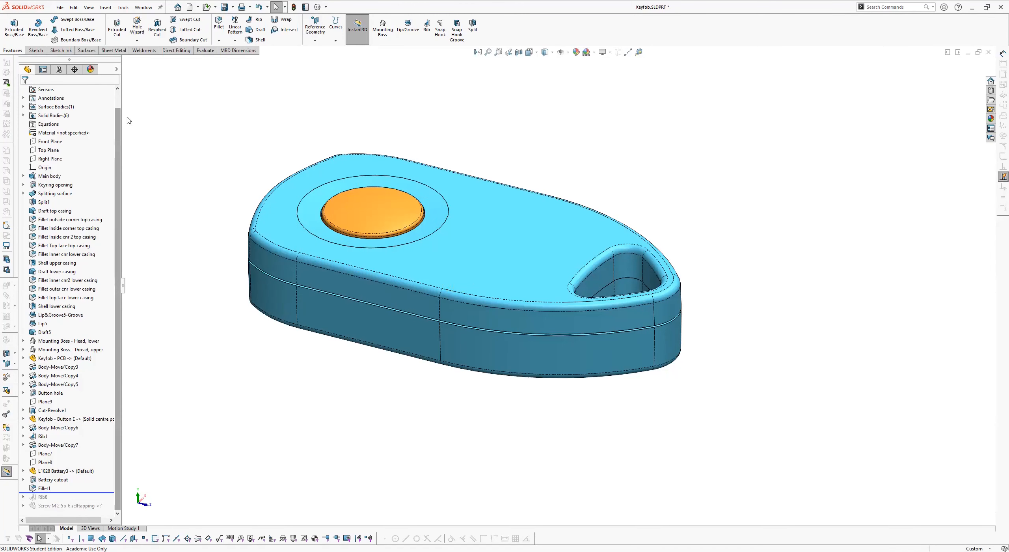
pyautogui.scroll(1, 119, 120)
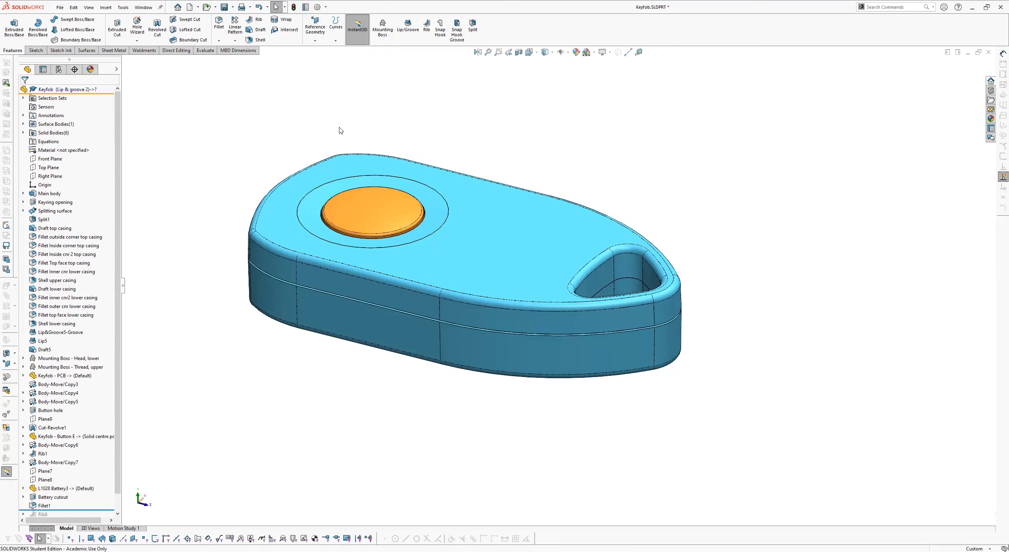
# Expand the surface and solid body folders and isolate the "lower casing + boss" body.
pyautogui.click(23, 125)
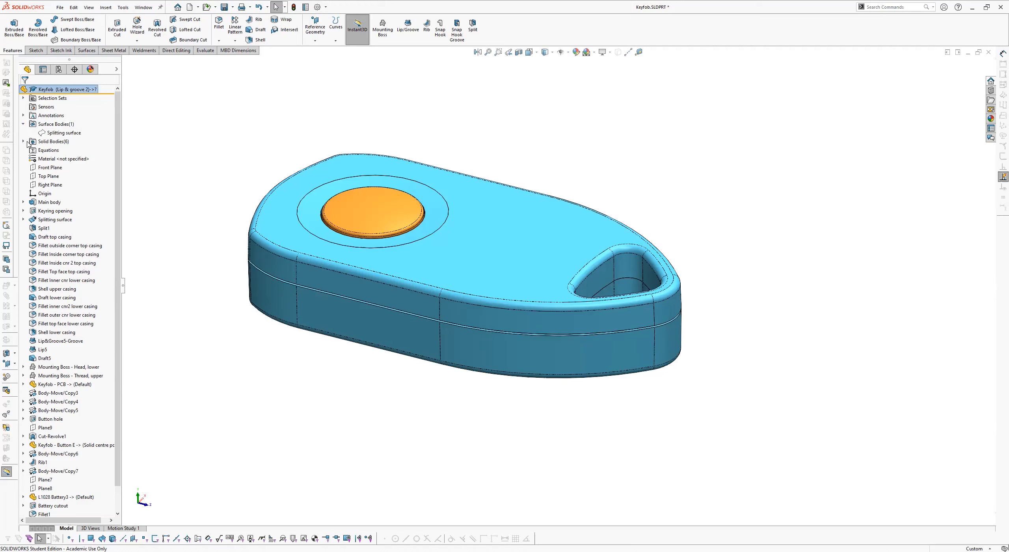
pyautogui.click(23, 142)
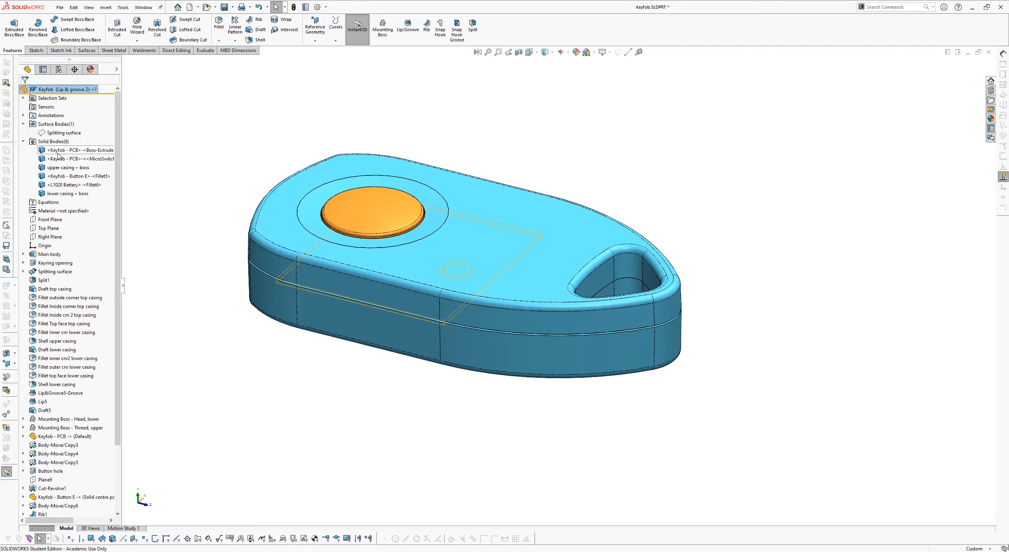
pyautogui.click(65, 195)
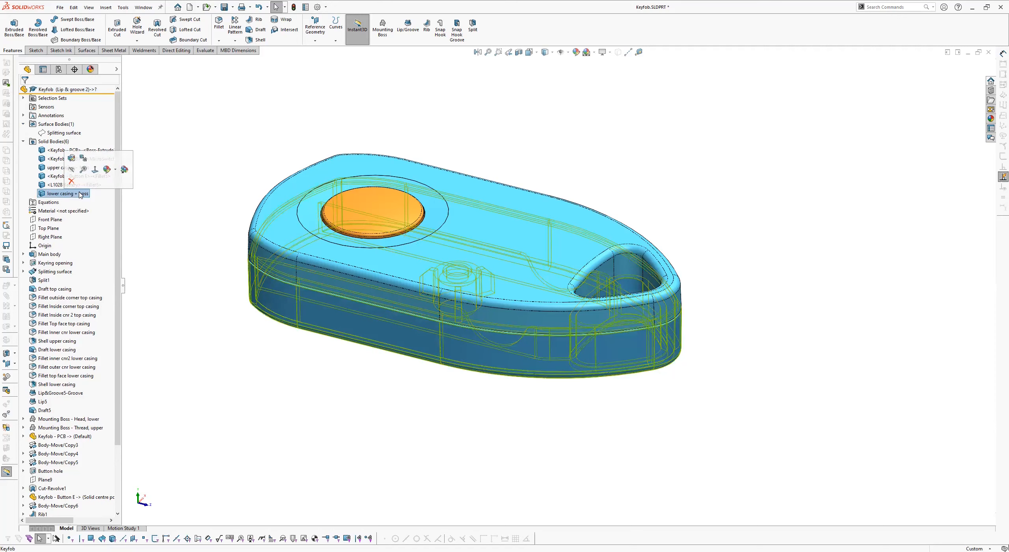
pyautogui.rightClick(80, 194)
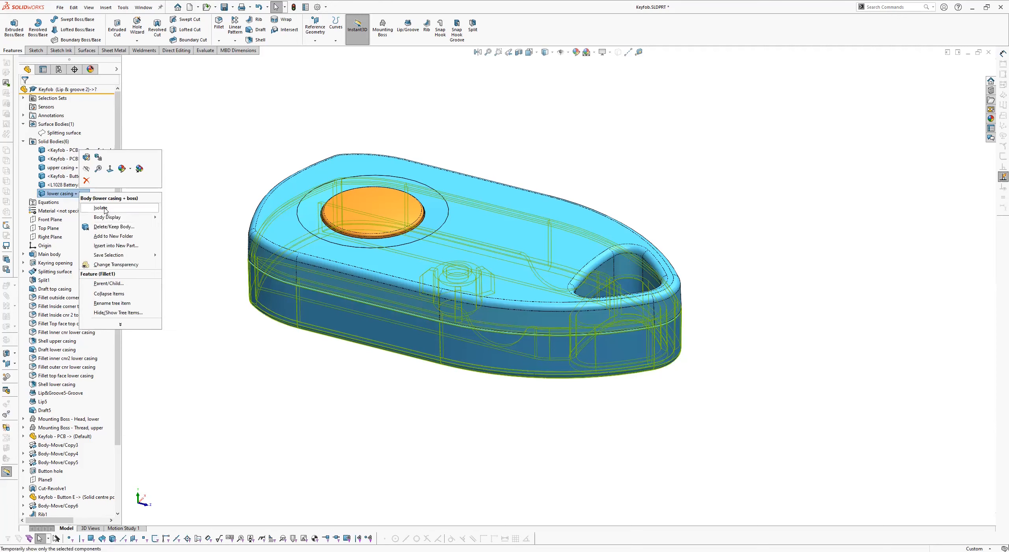
pyautogui.click(105, 209)
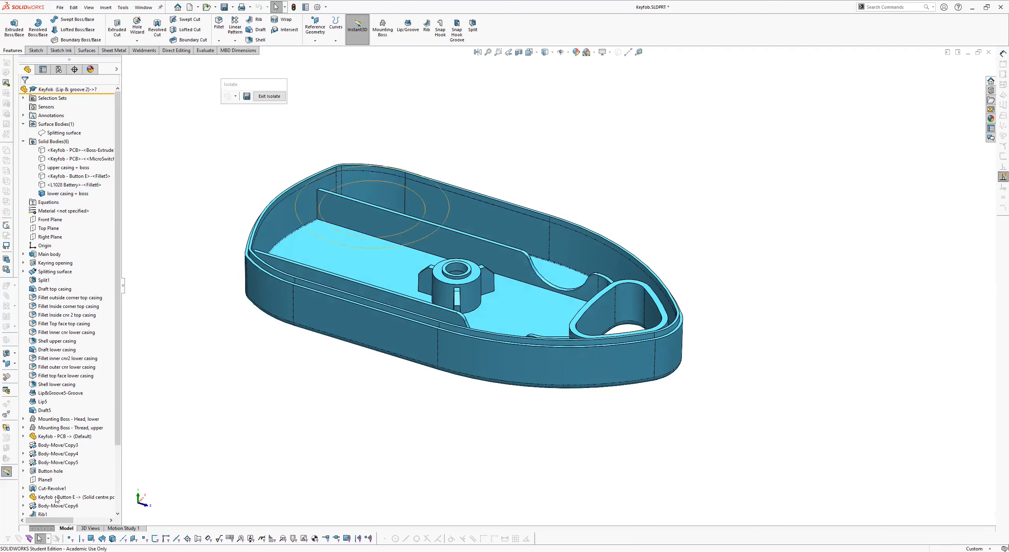
# Roll the model history back to just after Plane9, before Cut-Revolve1, and inspect the inside of the lower casing.
pyautogui.moveTo(118, 443); pyautogui.dragTo(76, 405)
pyautogui.moveTo(550, 270); pyautogui.dragTo(461, 179, button='middle')
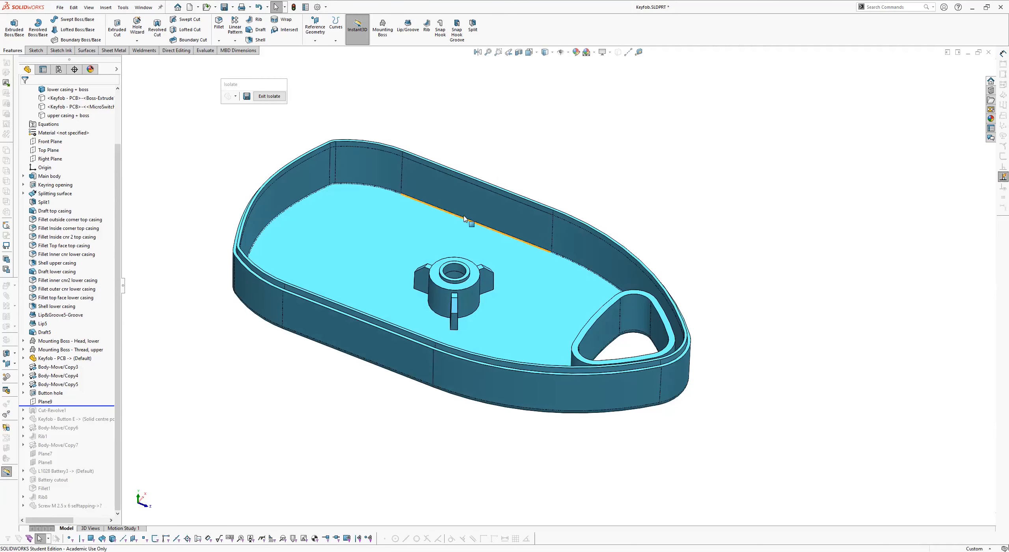
pyautogui.scroll(-4, 511, 171)
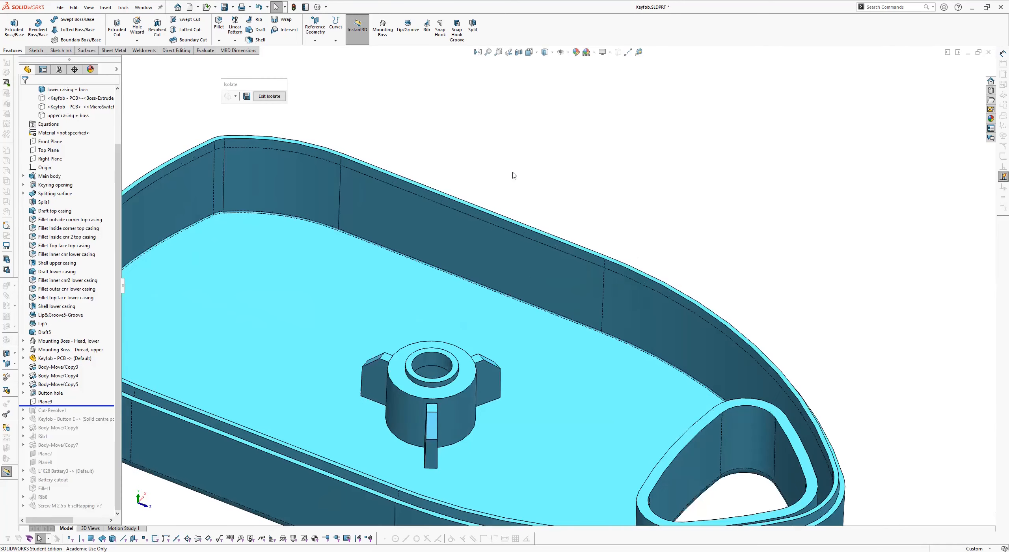
pyautogui.moveTo(511, 171); pyautogui.dragTo(489, 165, button='middle')
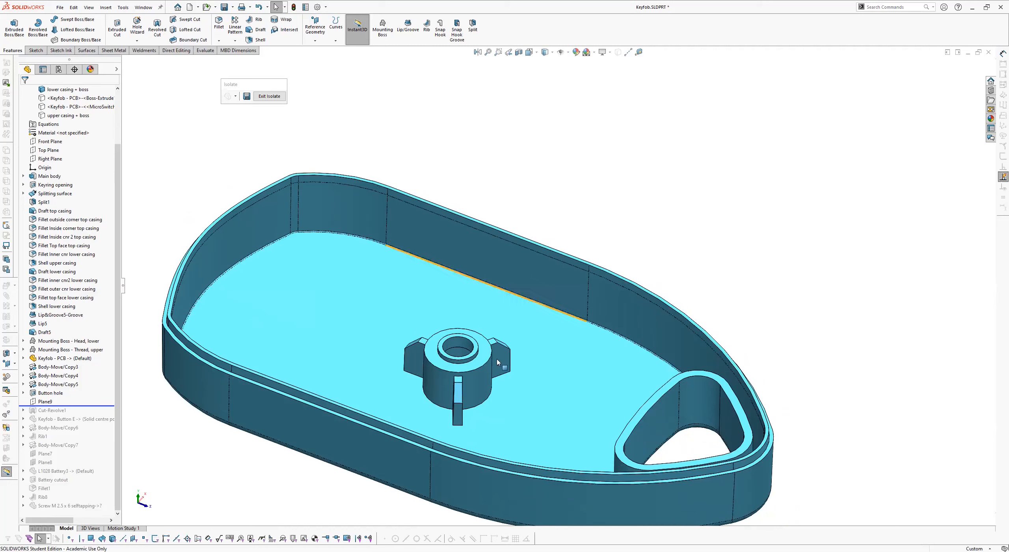
pyautogui.moveTo(715, 290); pyautogui.dragTo(711, 281, button='middle')
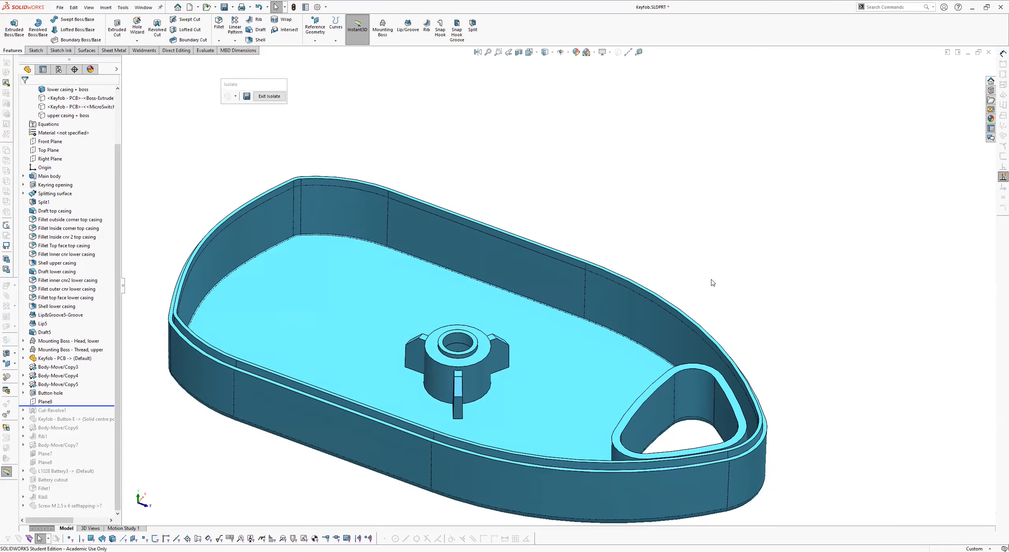
pyautogui.moveTo(574, 436); pyautogui.dragTo(575, 429, button='middle')
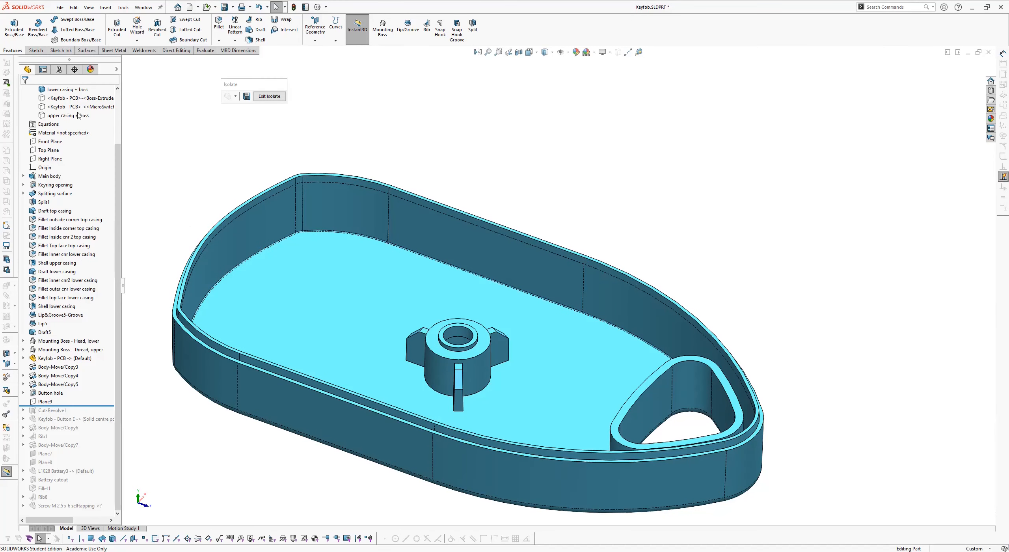
# Begin a reference plane parallel to the Top Plane, offset about 6.3 mm below it.
pyautogui.moveTo(120, 161); pyautogui.dragTo(120, 100)
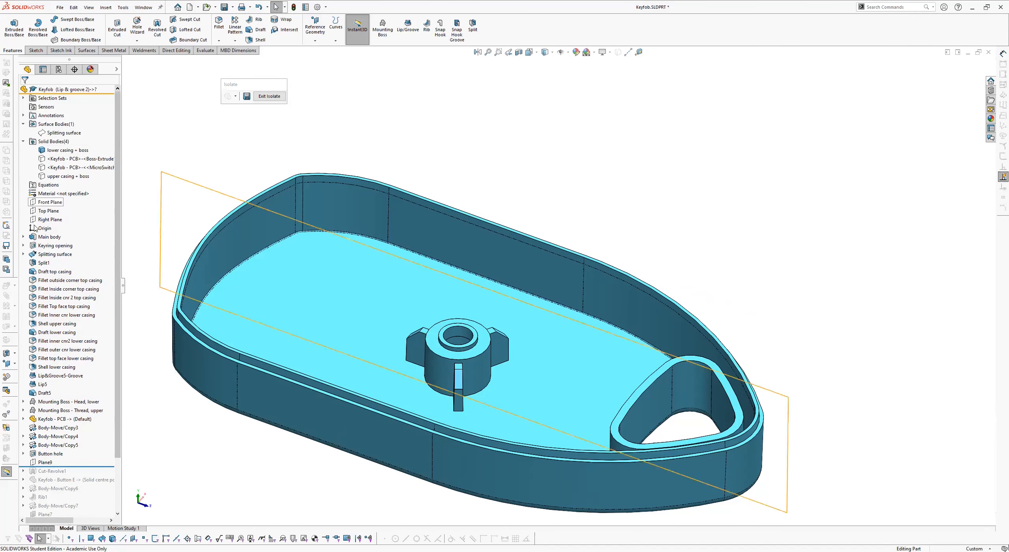
pyautogui.click(45, 210)
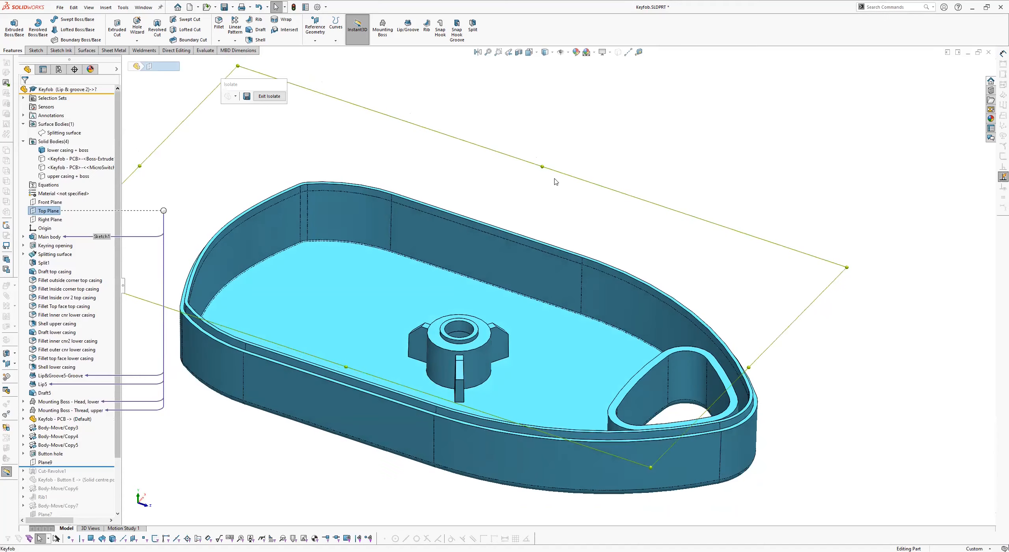
pyautogui.moveTo(521, 178); pyautogui.dragTo(271, 179, button='middle')
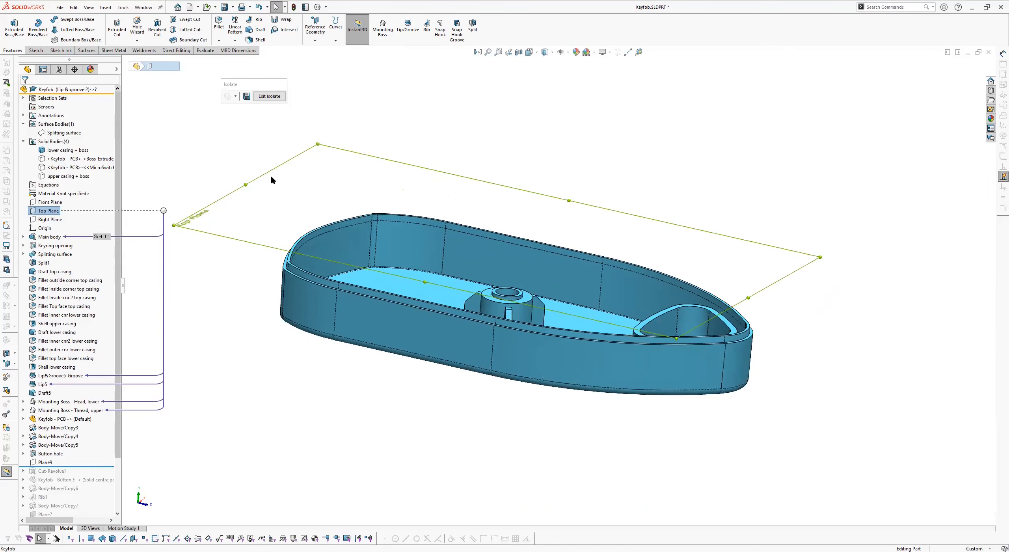
pyautogui.keyDown('ctrl'); pyautogui.moveTo(262, 178); pyautogui.dragTo(241, 222); pyautogui.keyUp('ctrl')
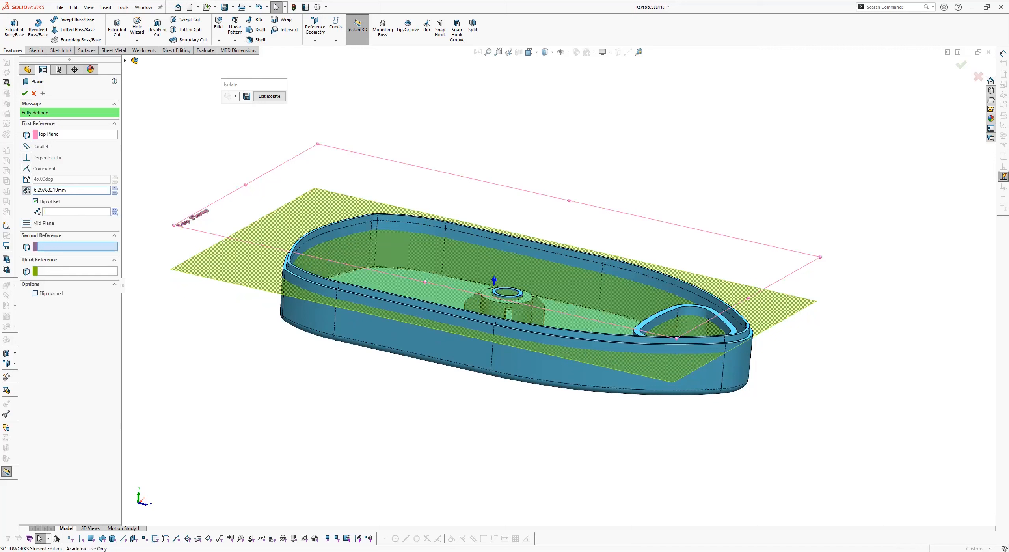
# Set the new plane's offset distance to 7 mm, check its height against the mounting boss, and accept the plane.
pyautogui.doubleClick(51, 190)
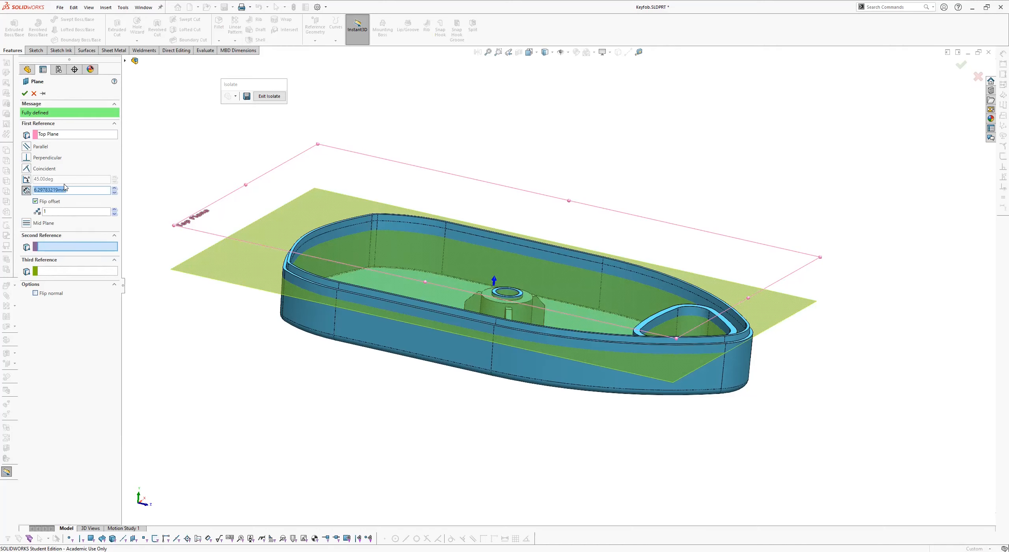
pyautogui.write('7')
pyautogui.press('Return')
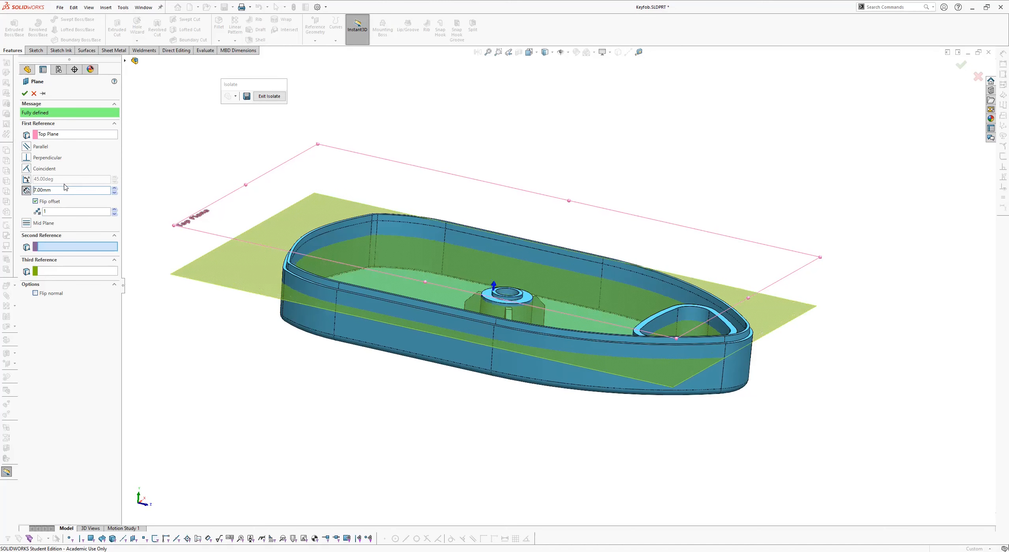
pyautogui.moveTo(299, 275); pyautogui.dragTo(497, 294, button='middle')
pyautogui.scroll(-3, 508, 303)
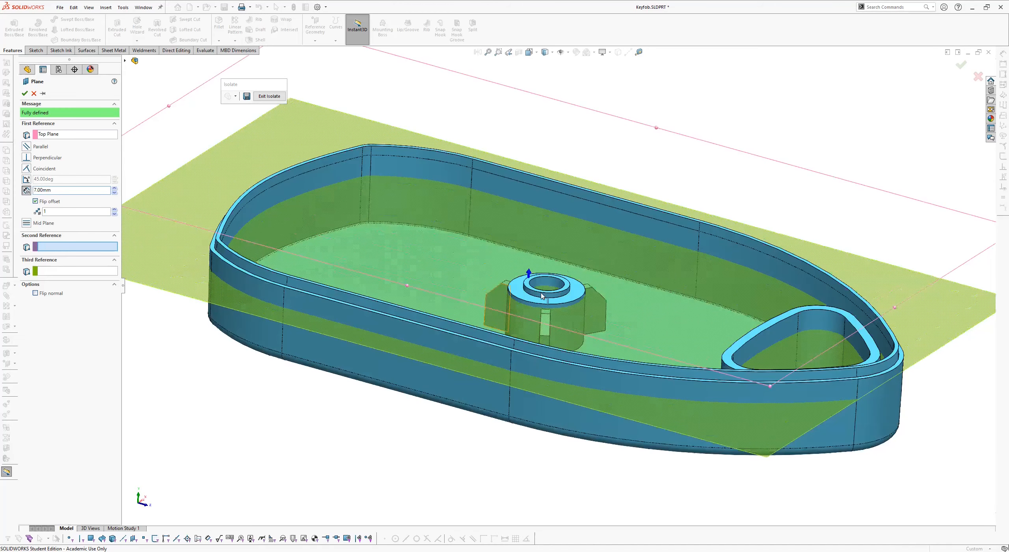
pyautogui.scroll(-2, 544, 307)
pyautogui.scroll(-1, 560, 297)
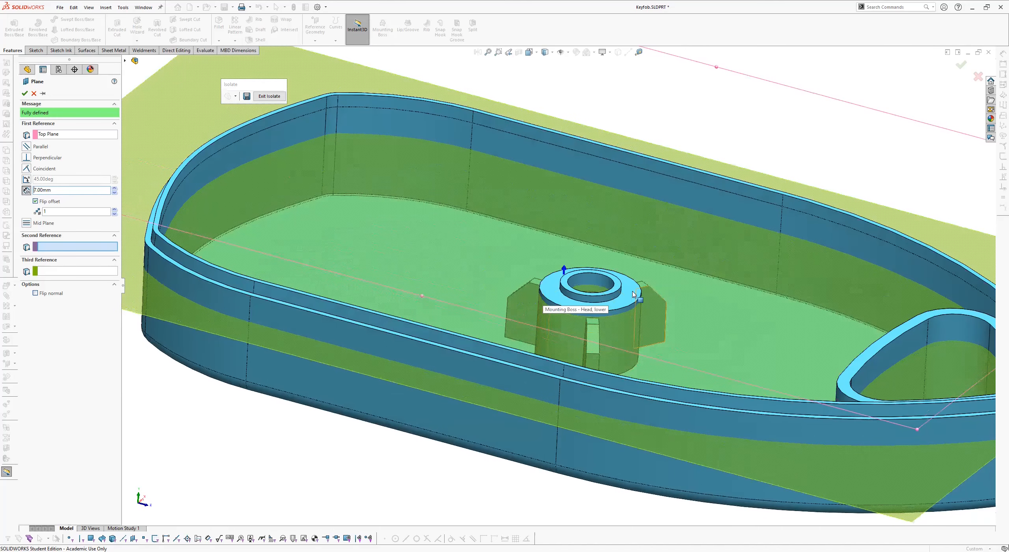
pyautogui.moveTo(566, 281); pyautogui.dragTo(543, 300, button='middle')
pyautogui.moveTo(524, 261); pyautogui.dragTo(156, 148, button='middle')
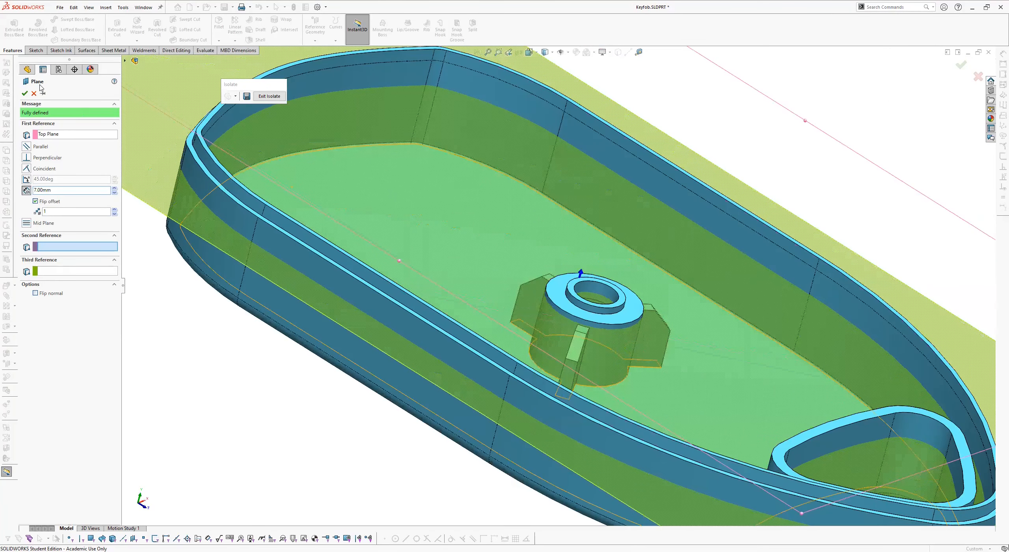
pyautogui.press('Return')
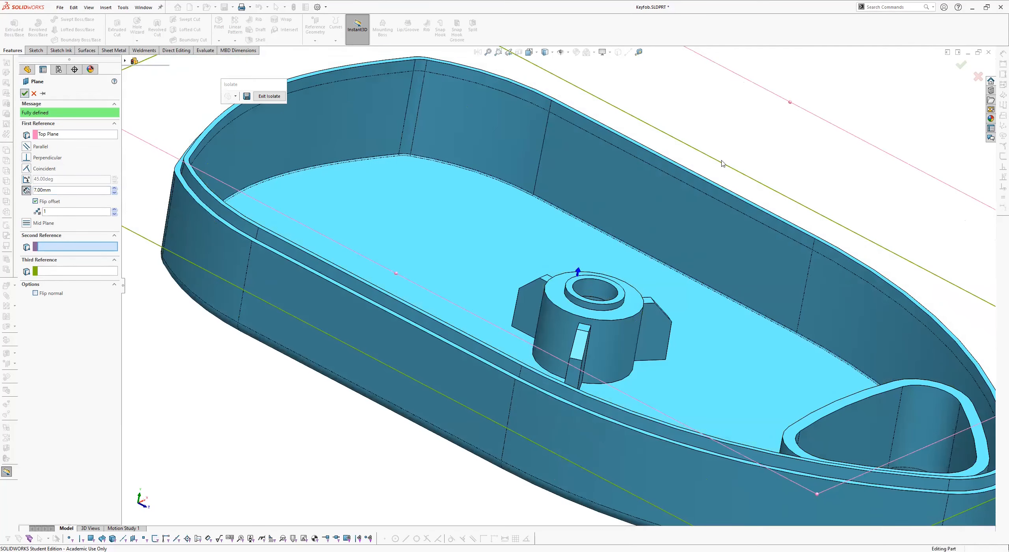
# Open a sketch on the new plane 7 mm below the Top Plane and offset the vertical centerline 11 mm bi-directionally.
pyautogui.click(718, 163)
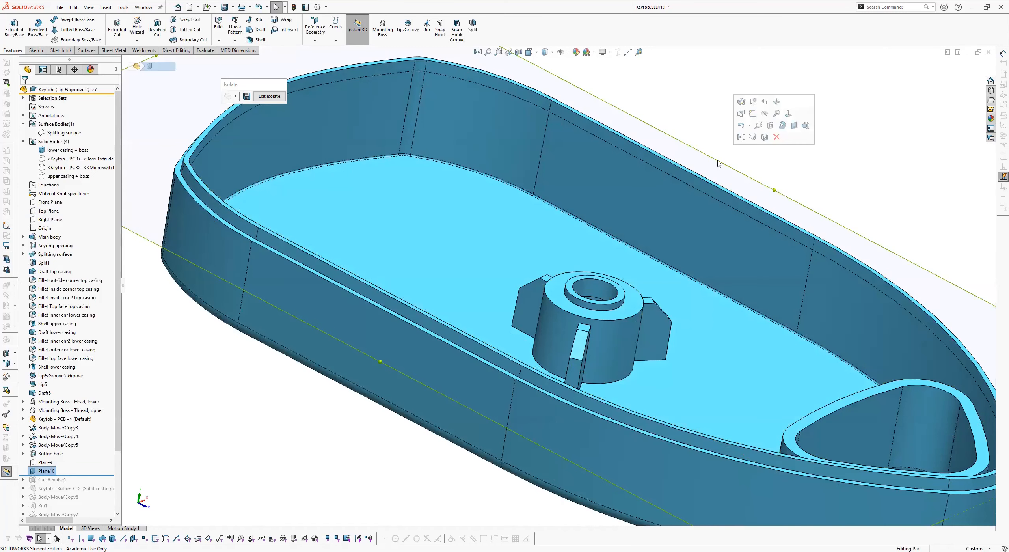
pyautogui.click(753, 114)
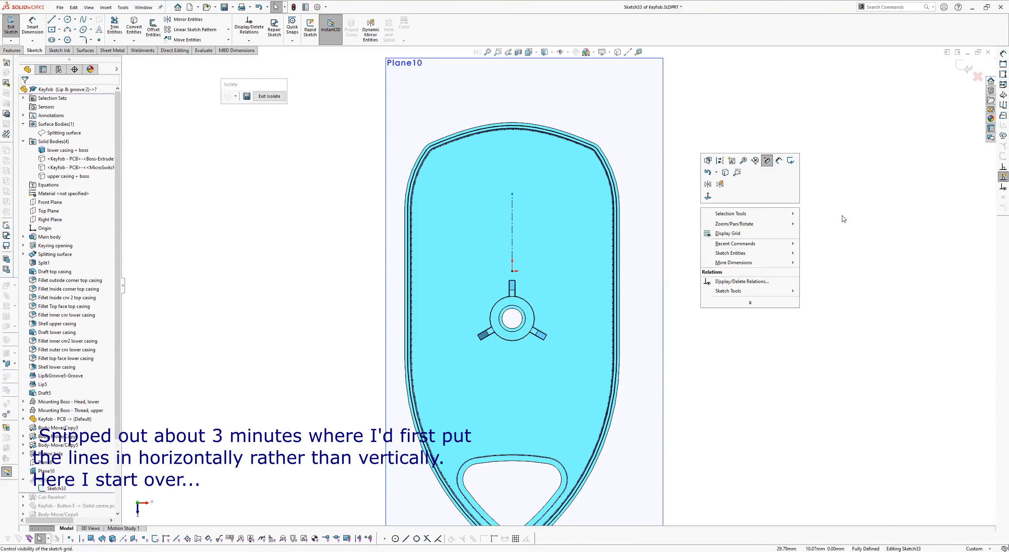
pyautogui.moveTo(838, 224); pyautogui.dragTo(843, 267, button='right')
pyautogui.press('s')
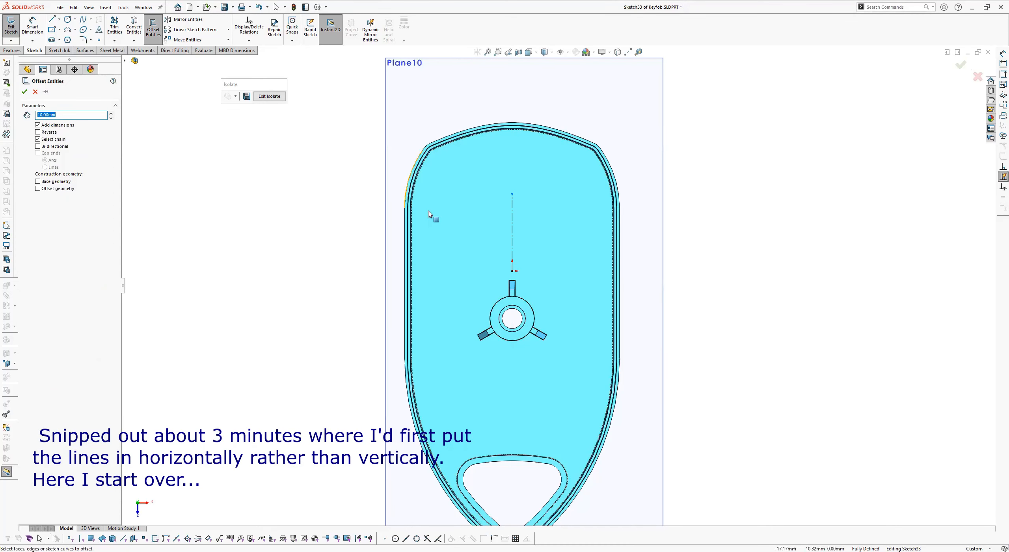
pyautogui.click(38, 146)
pyautogui.click(513, 231)
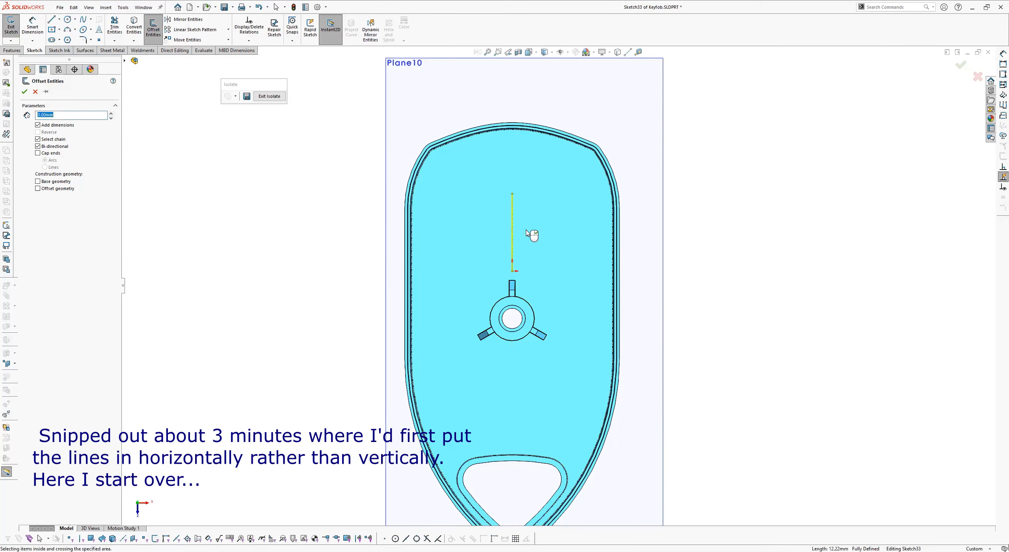
pyautogui.click(524, 232)
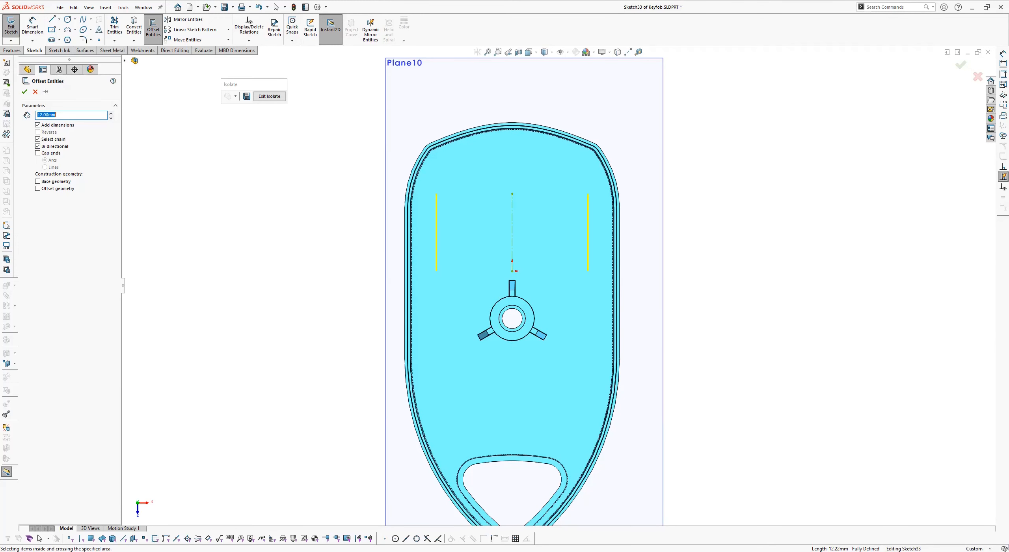
pyautogui.write('11')
pyautogui.press('Return')
pyautogui.click(25, 92)
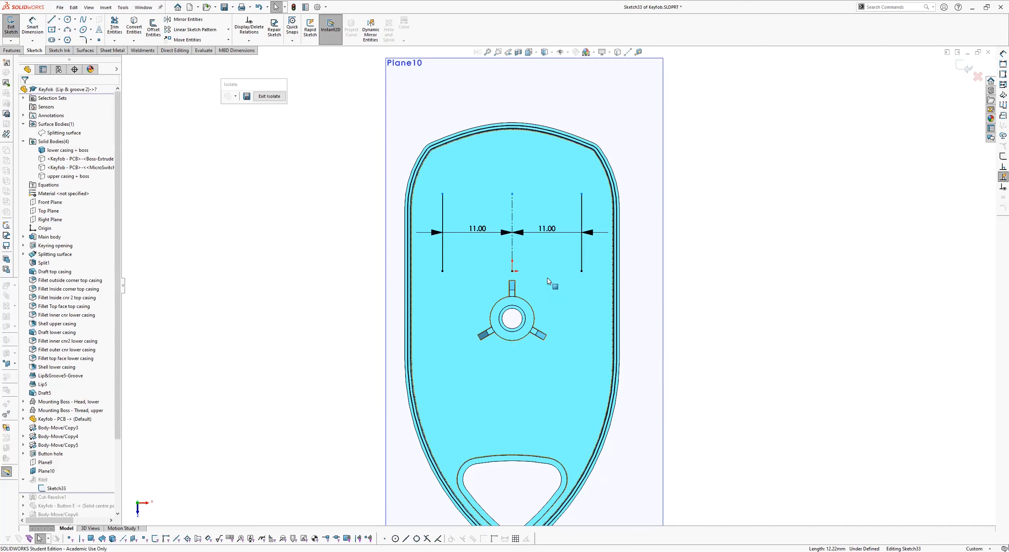
# Extend the lower ends of both offset lines toward the keyring opening, to about 18.6 mm below the origin.
pyautogui.scroll(-1, 581, 275)
pyautogui.scroll(2, 589, 262)
pyautogui.moveTo(590, 275); pyautogui.dragTo(589, 275, button='middle')
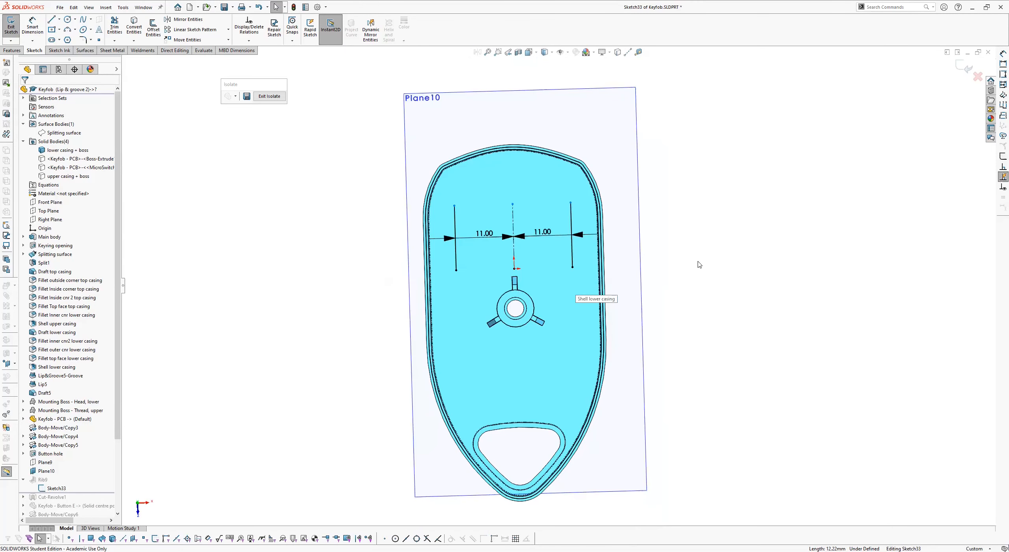
pyautogui.rightClick(697, 245)
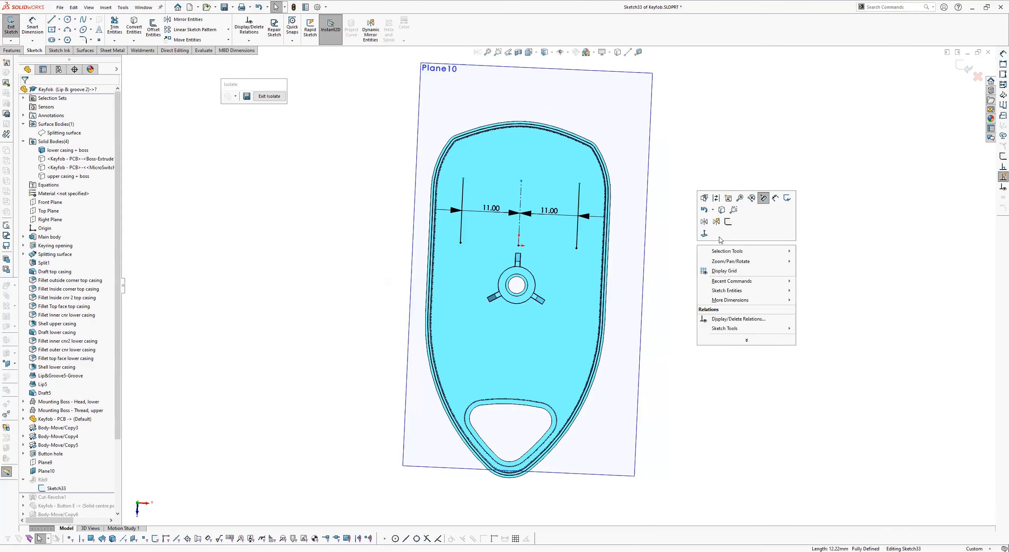
pyautogui.click(704, 233)
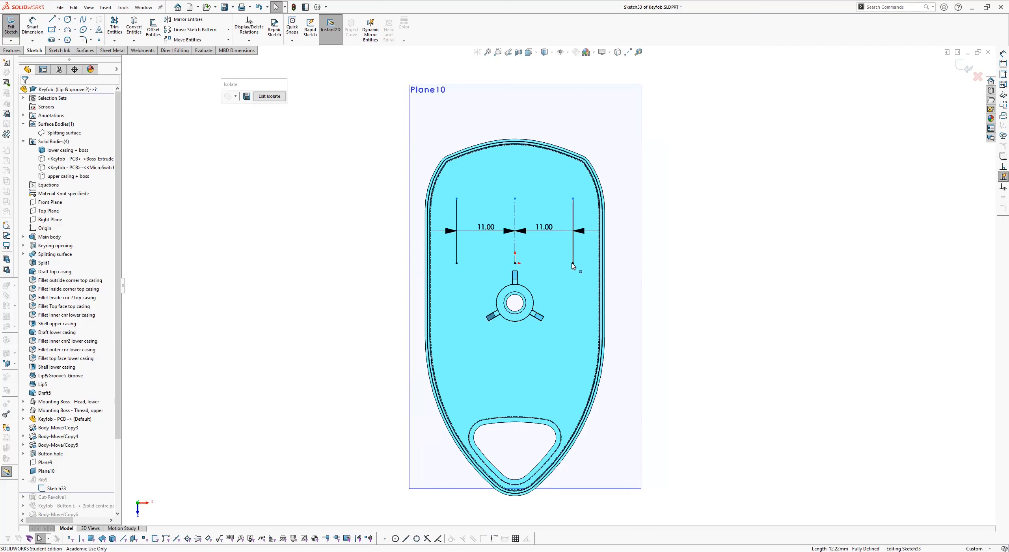
pyautogui.moveTo(572, 263); pyautogui.dragTo(574, 352)
pyautogui.moveTo(573, 429); pyautogui.dragTo(564, 365)
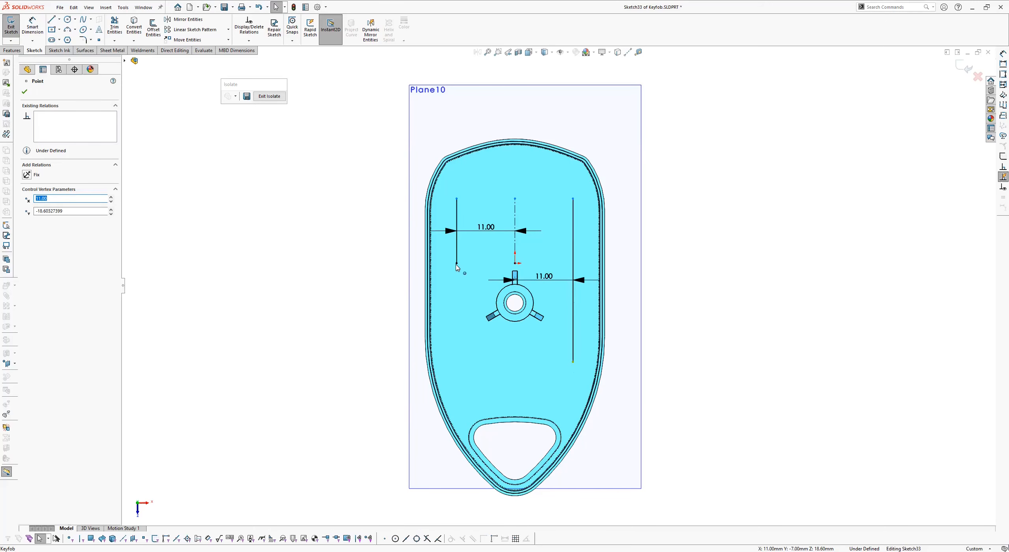
pyautogui.moveTo(457, 263); pyautogui.dragTo(463, 364)
# Sketch an inward-angled line about 11.4 mm long from the right offset line's lower end toward the keyring opening.
pyautogui.press('s')
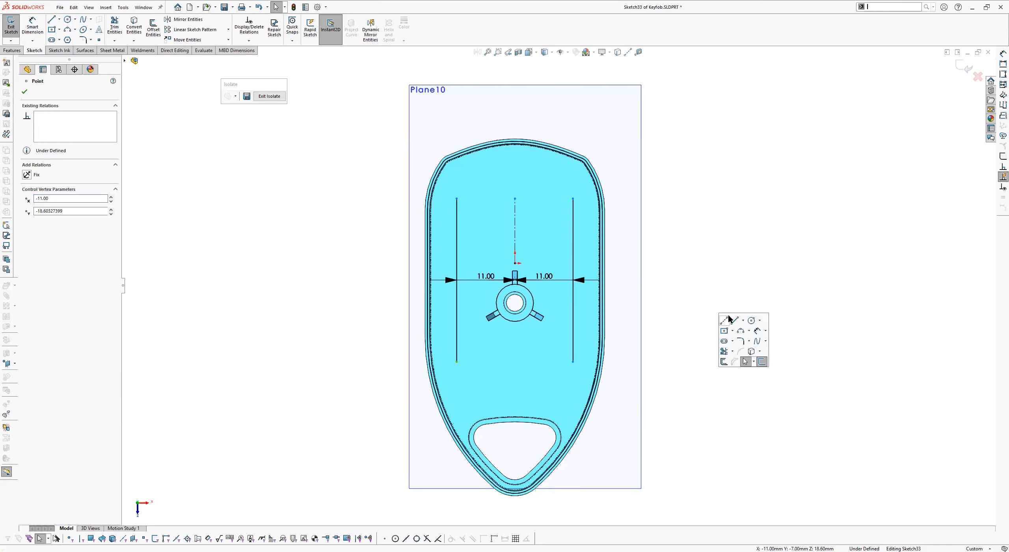
pyautogui.click(734, 321)
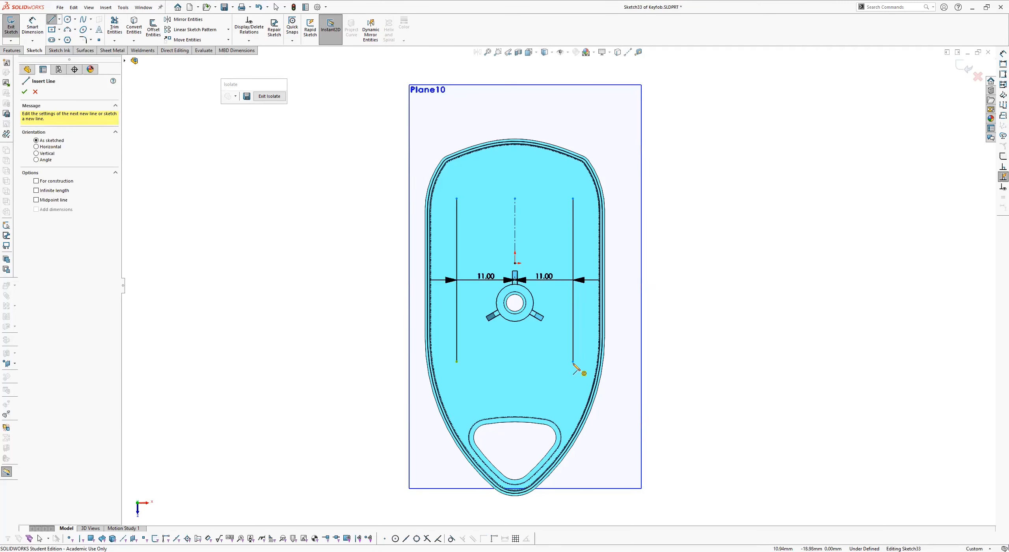
pyautogui.click(573, 361)
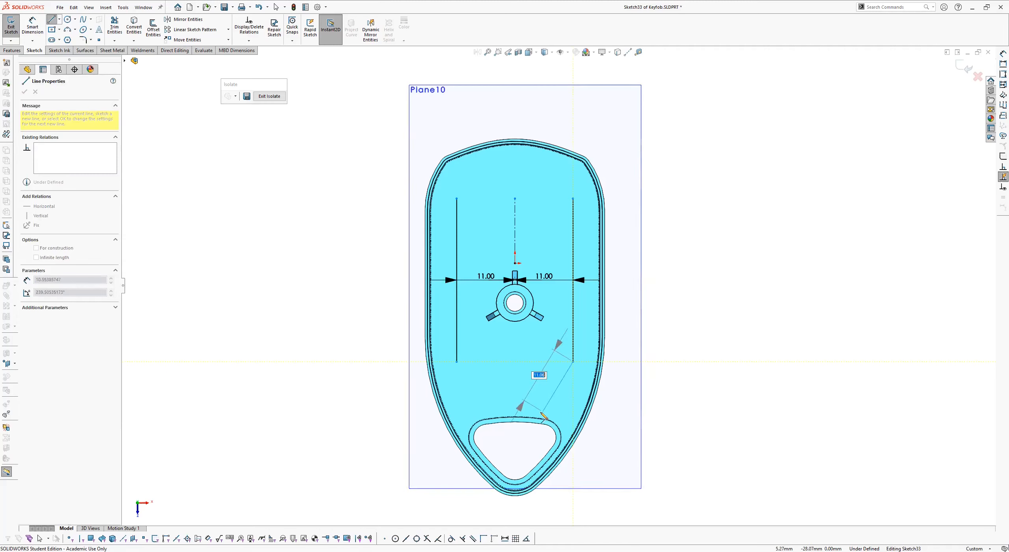
pyautogui.click(541, 413)
pyautogui.press('Escape')
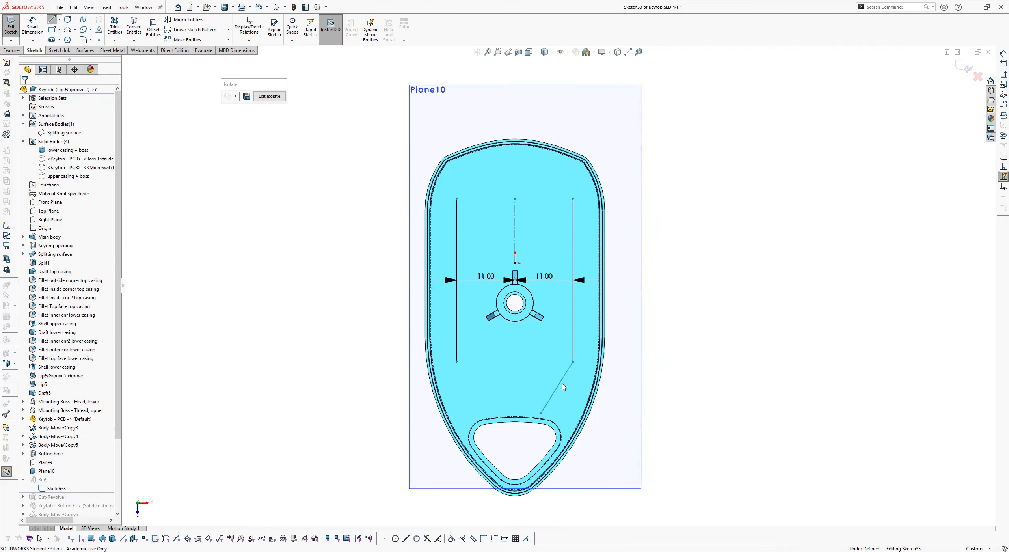
# Dimension the angle between the right vertical line and the angled line as 150°.
pyautogui.press('d')
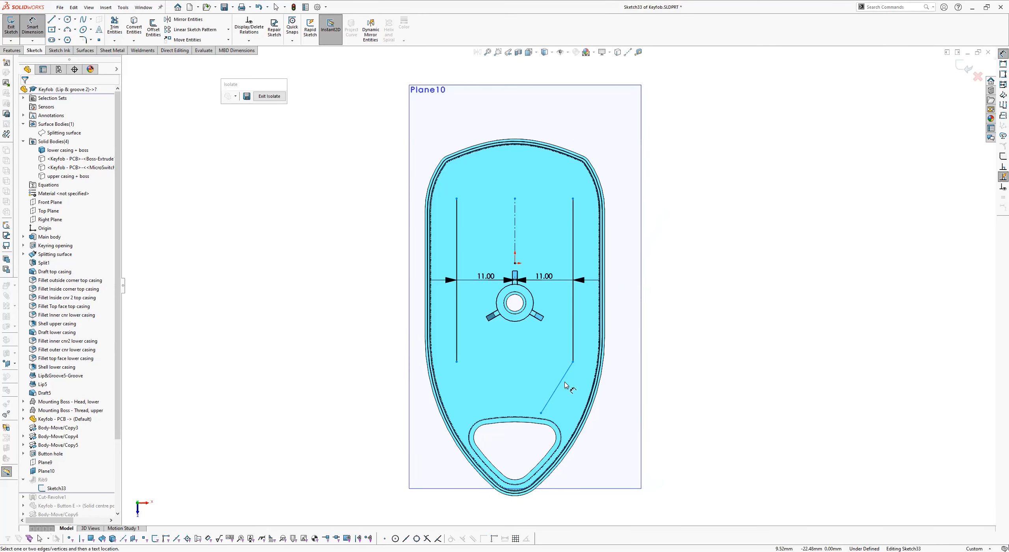
pyautogui.click(573, 342)
pyautogui.click(567, 369)
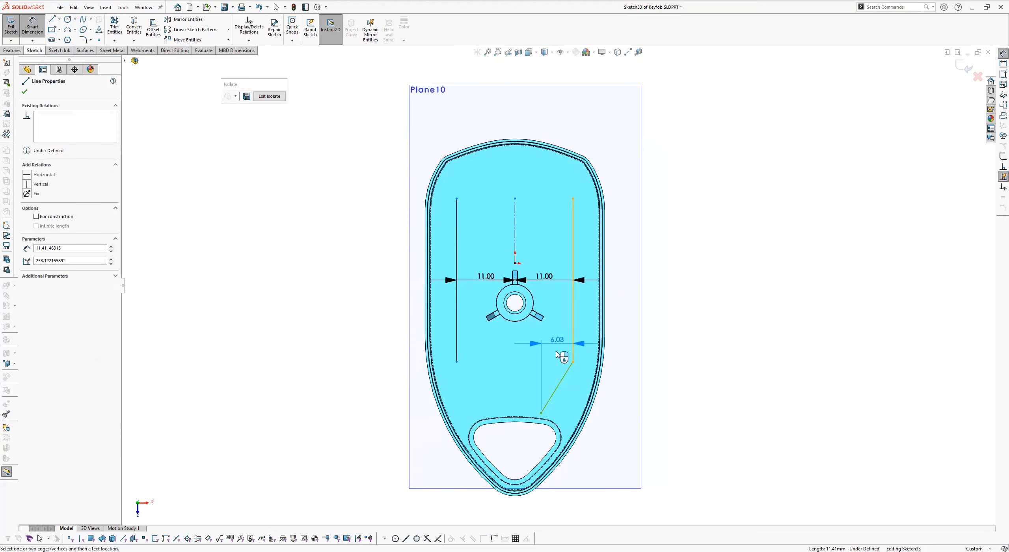
pyautogui.click(567, 347)
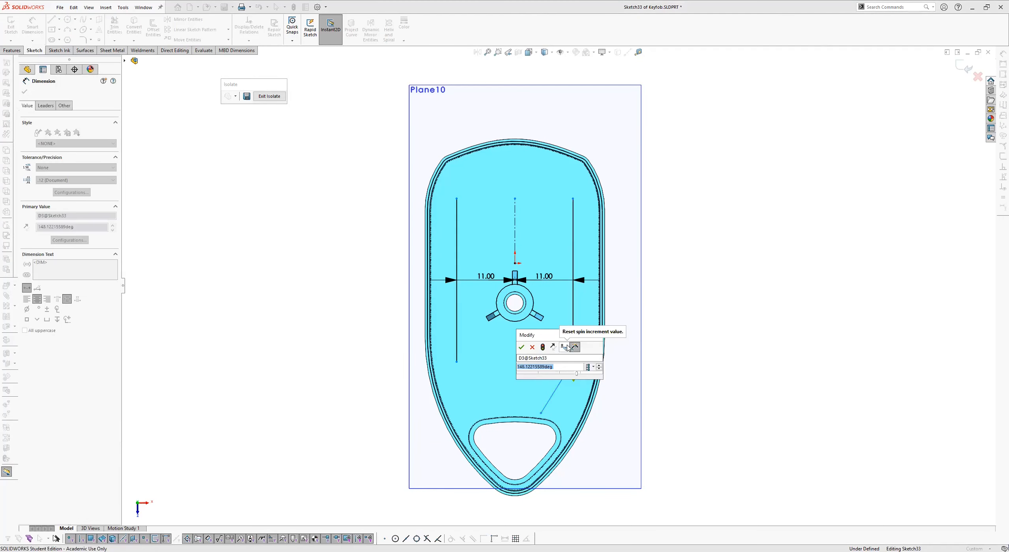
pyautogui.write('150')
pyautogui.click(521, 347)
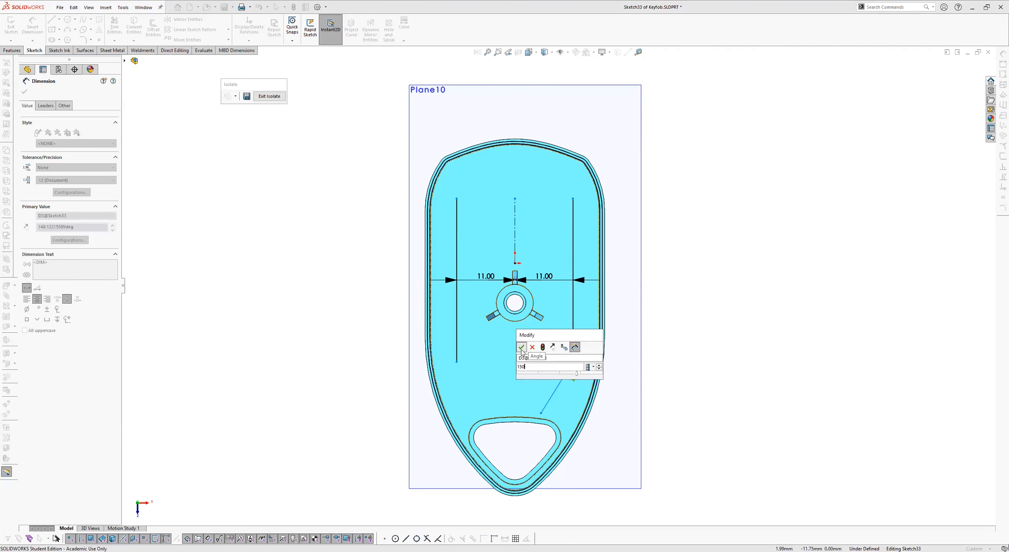
pyautogui.click(560, 358)
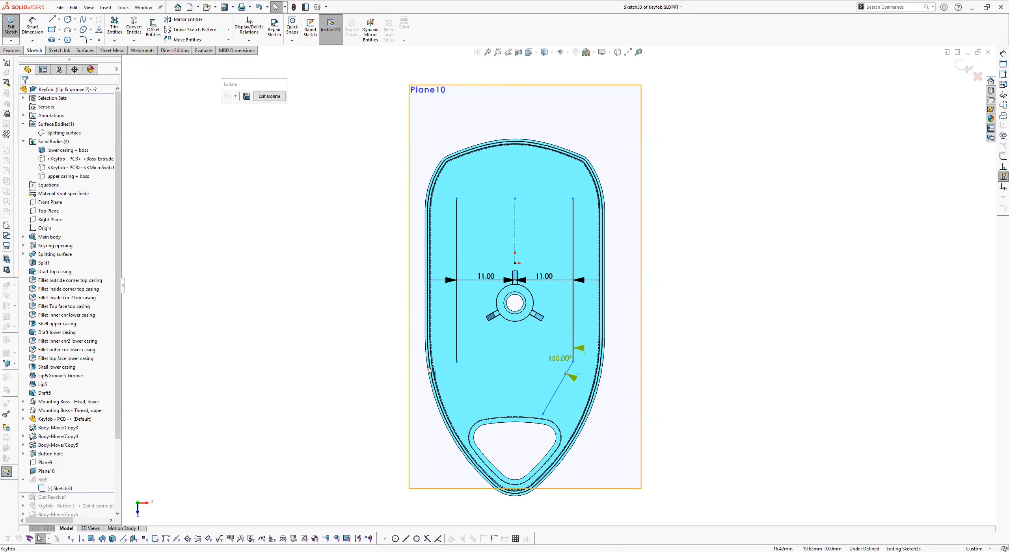
pyautogui.rightClick(455, 362)
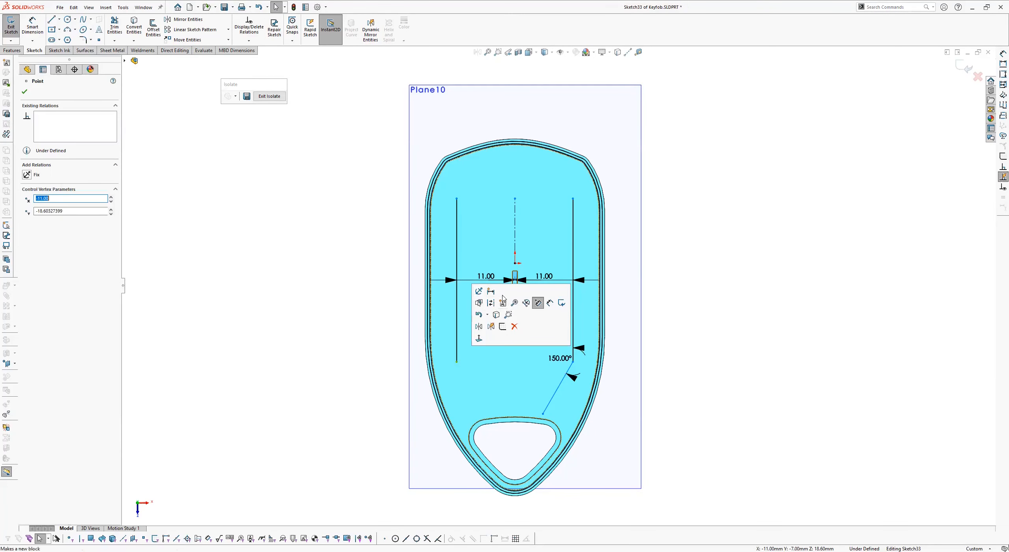
pyautogui.click(709, 331)
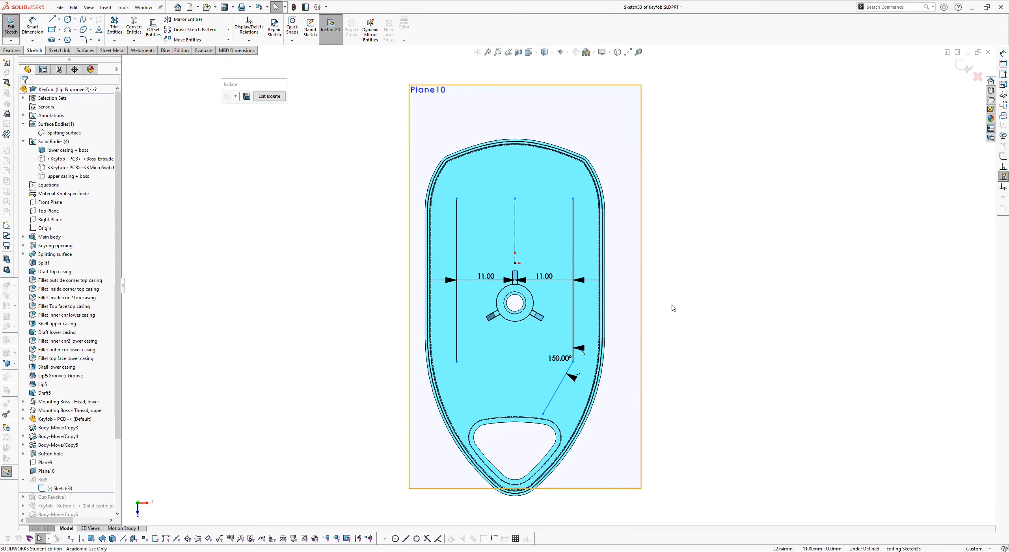
# Dimension the vertical distance from the origin to the right line's lower endpoint as 19 mm.
pyautogui.press('d')
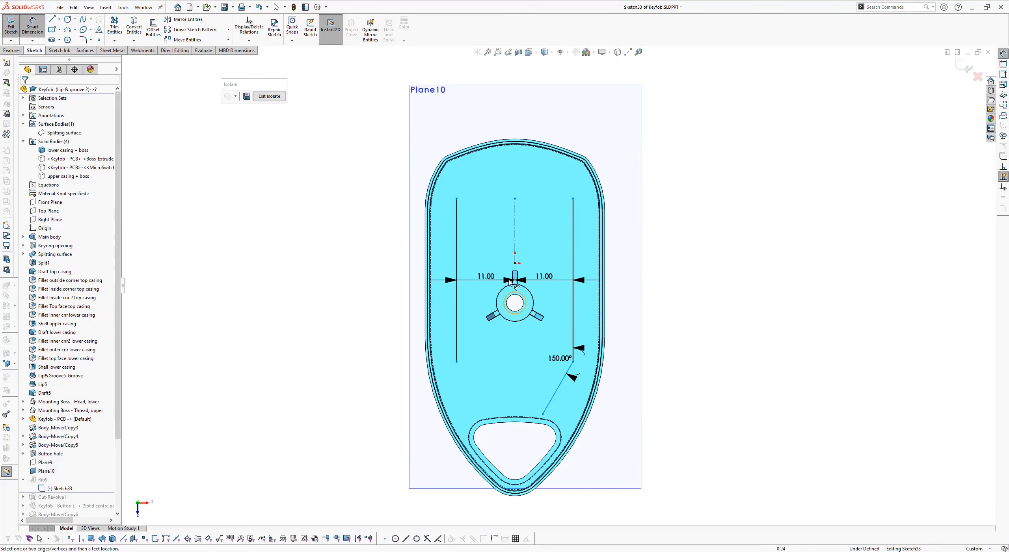
pyautogui.click(514, 262)
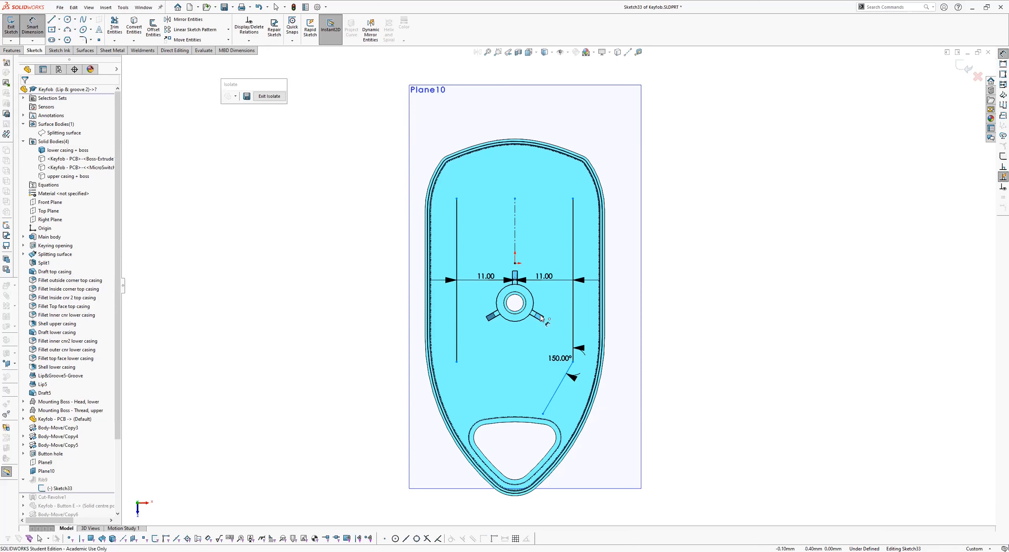
pyautogui.click(573, 362)
pyautogui.click(655, 328)
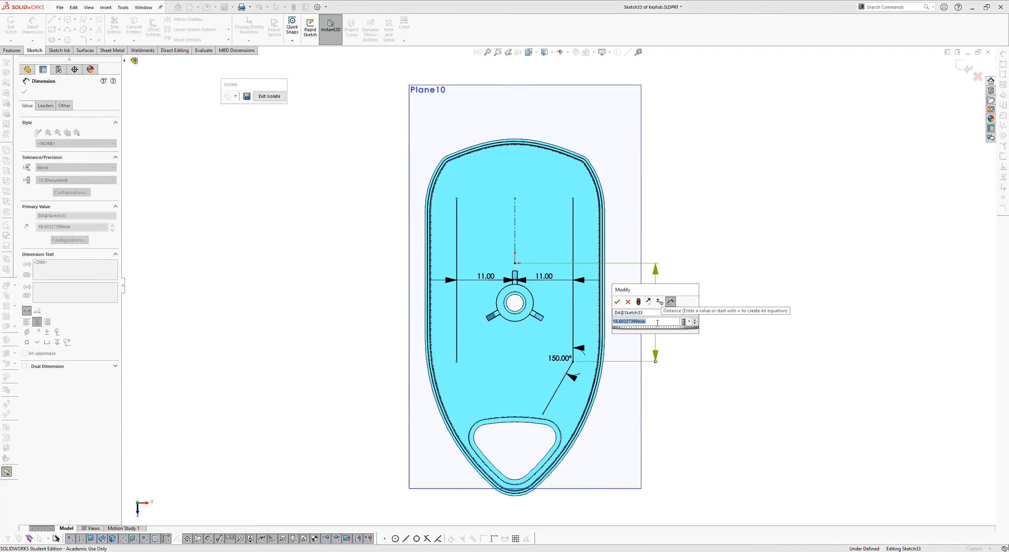
pyautogui.write('19')
pyautogui.click(638, 301)
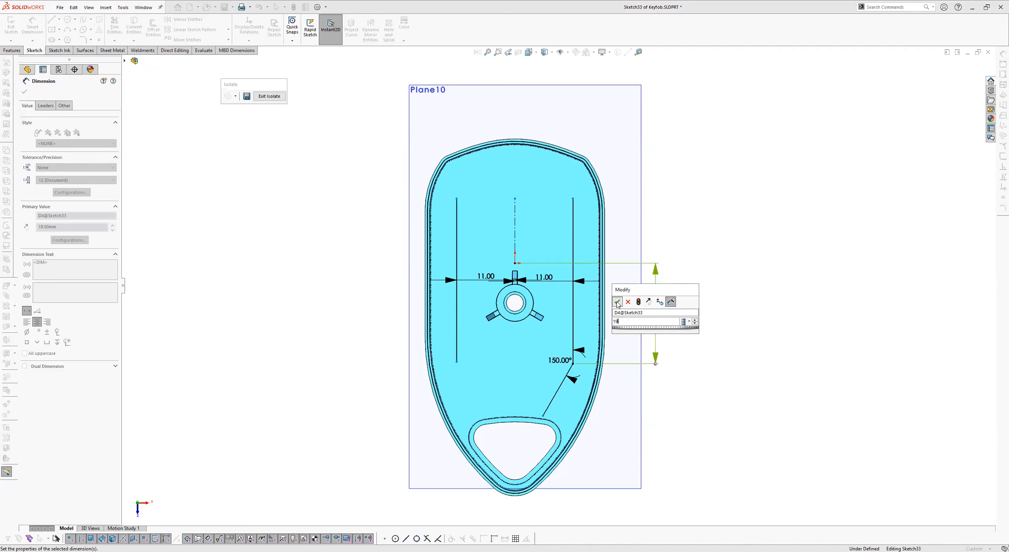
pyautogui.click(764, 333)
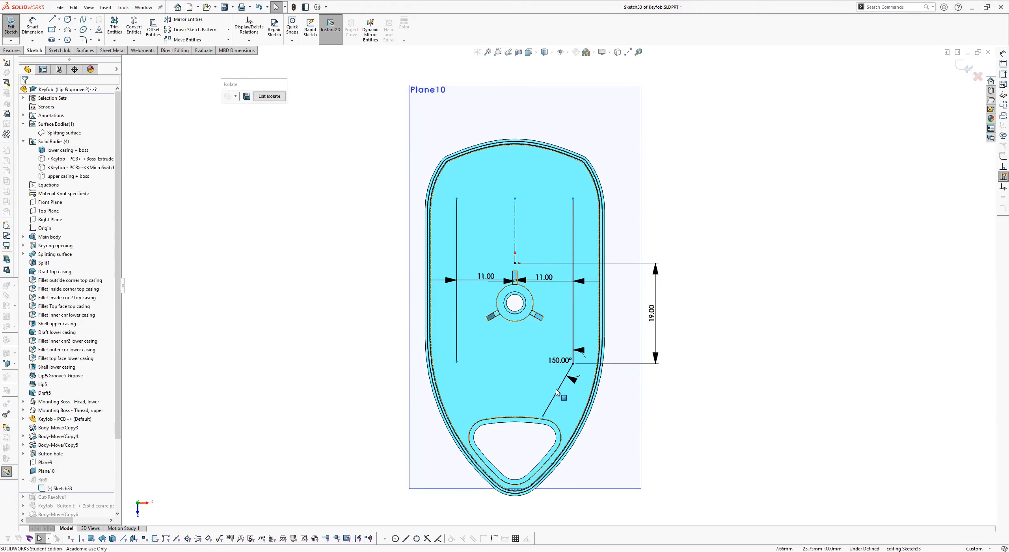
# Mirror the angled line about the vertical centerline, keeping the original.
pyautogui.click(559, 391)
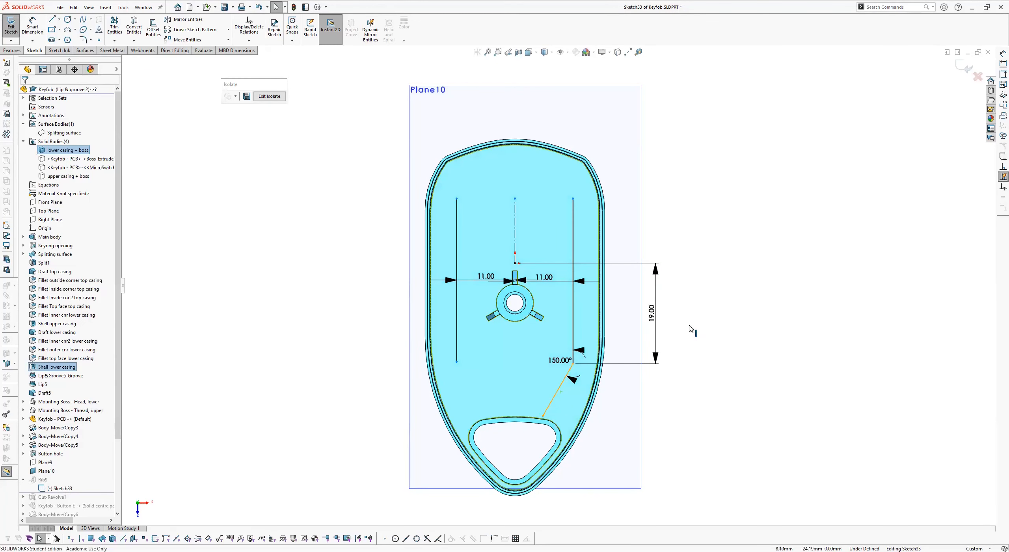
pyautogui.rightClick(700, 276)
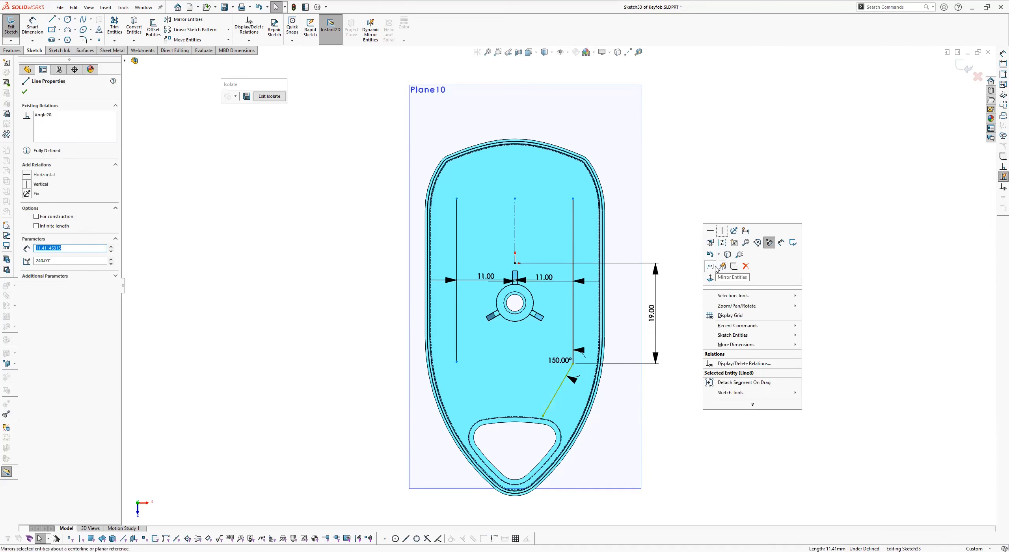
pyautogui.click(711, 266)
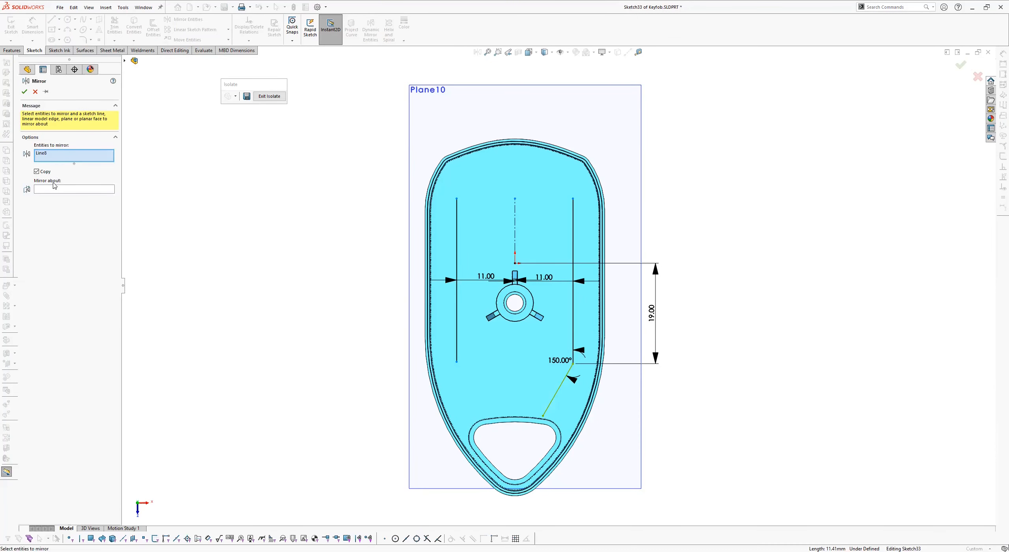
pyautogui.click(54, 187)
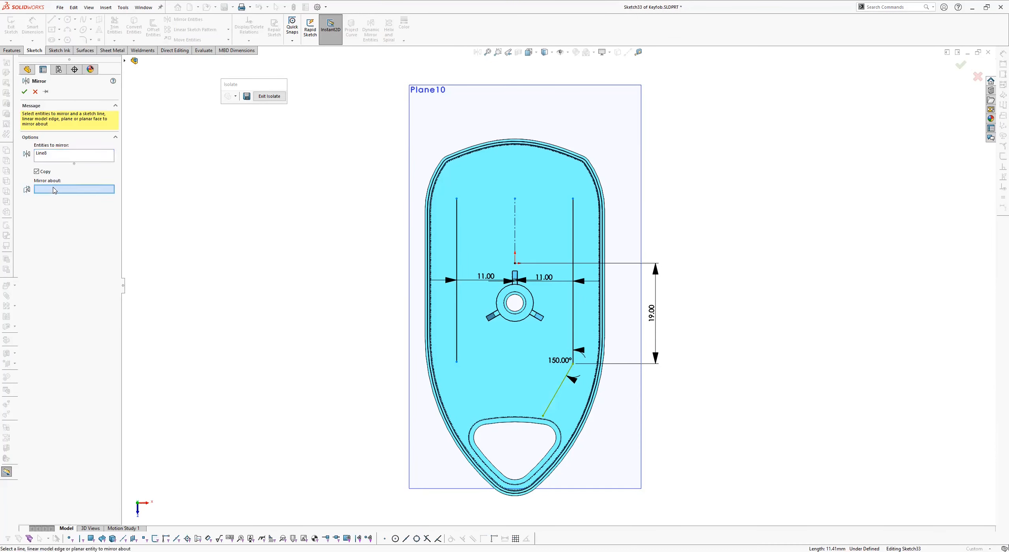
pyautogui.click(515, 227)
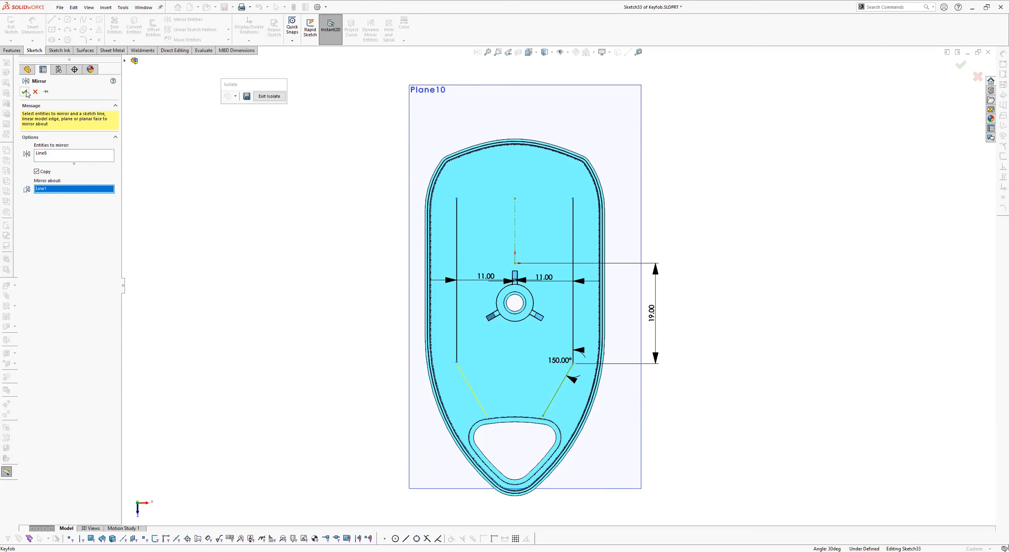
pyautogui.press('Return')
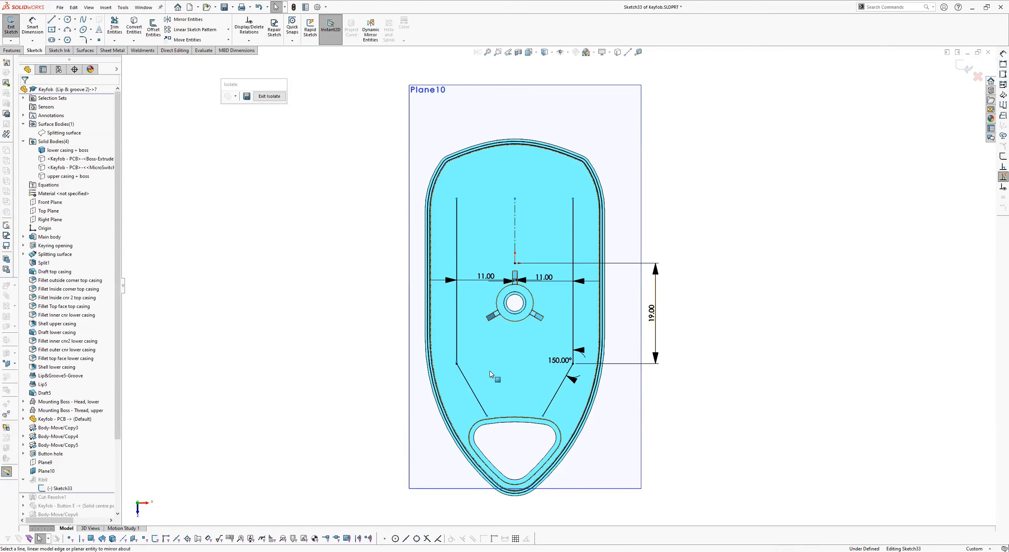
# Try to join the left vertical line to the mirrored angled line with a corner trim.
pyautogui.press('t')
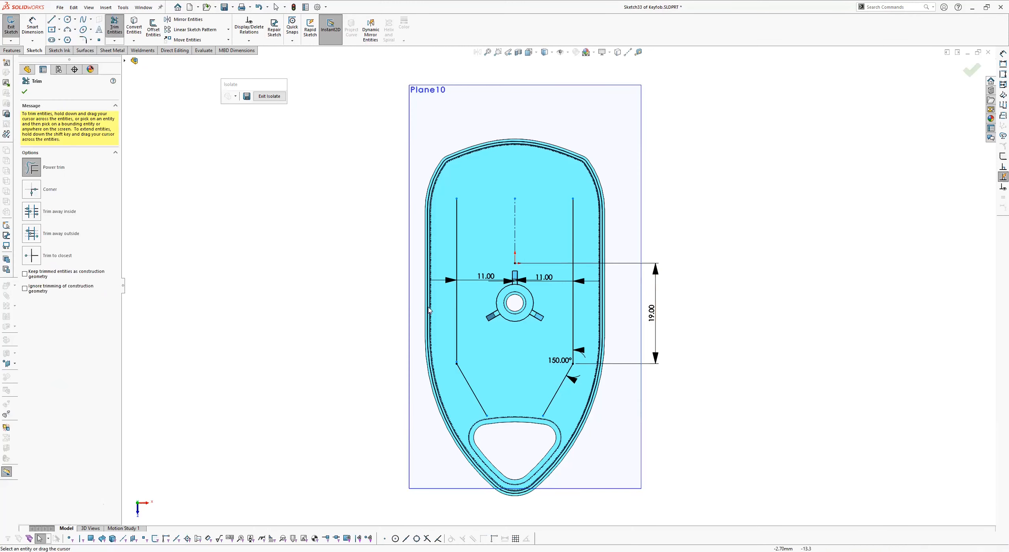
pyautogui.click(456, 328)
pyautogui.click(459, 372)
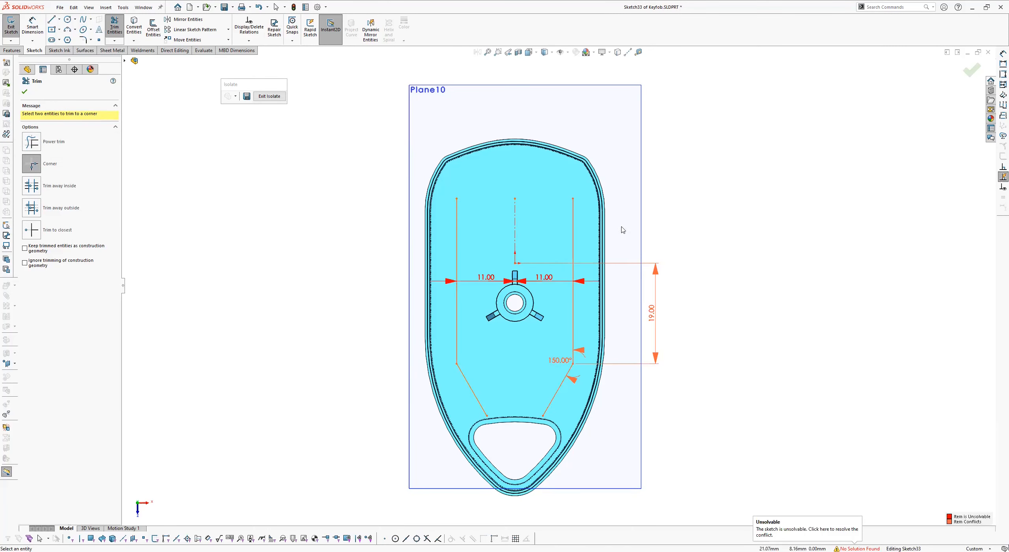
pyautogui.click(25, 90)
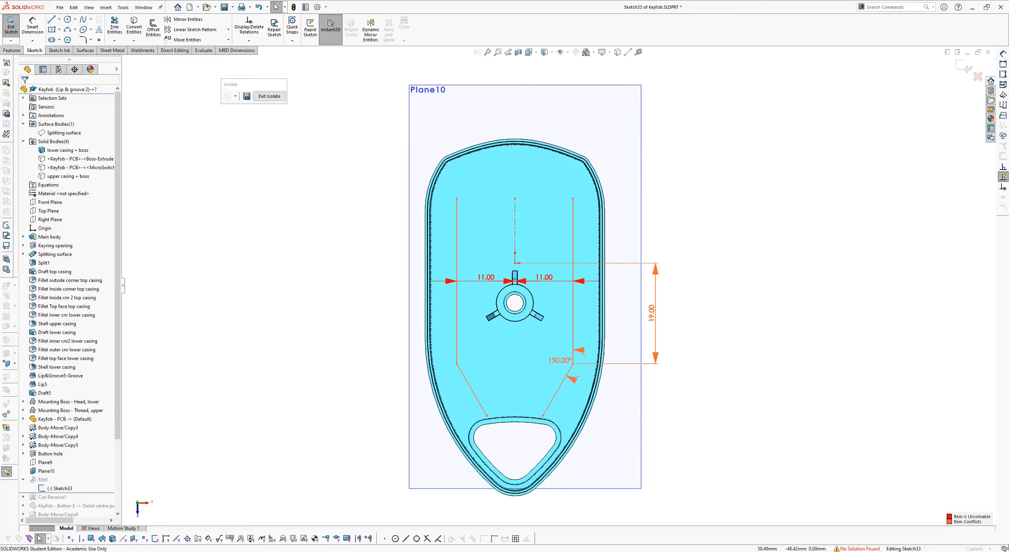
# Diagnose the over-defined rib sketch and accept the solution that deletes the conflicting collinear relation.
pyautogui.click(70, 130)
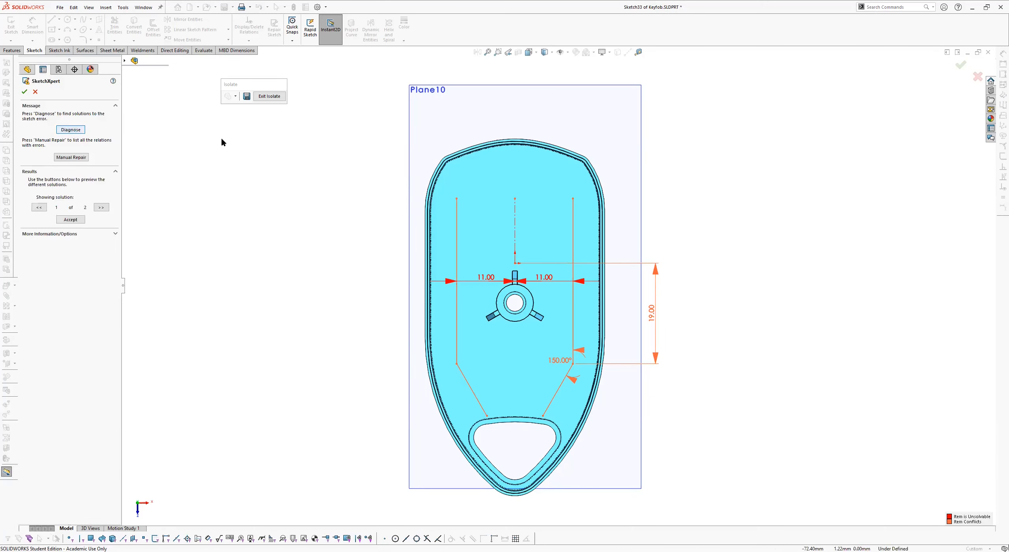
pyautogui.click(70, 216)
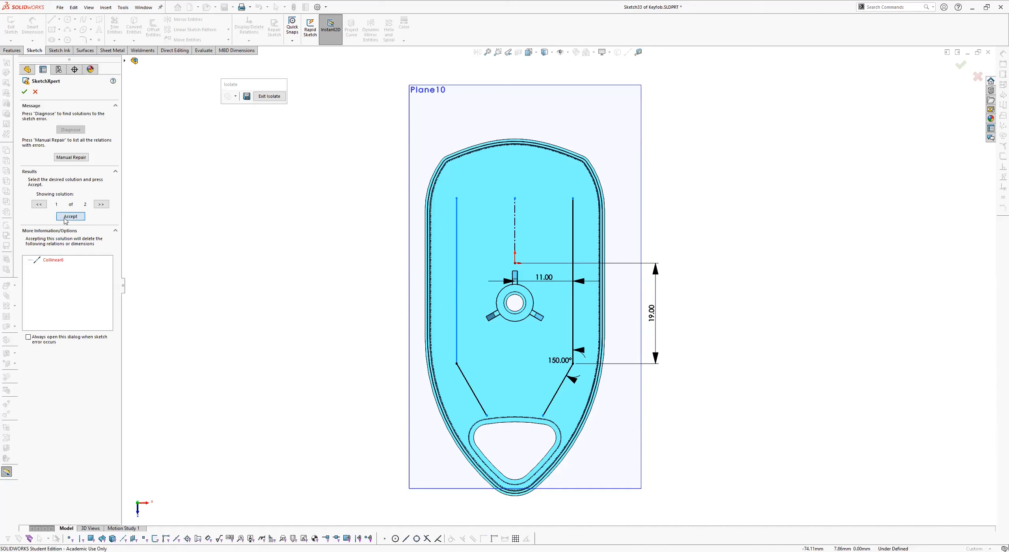
pyautogui.click(25, 92)
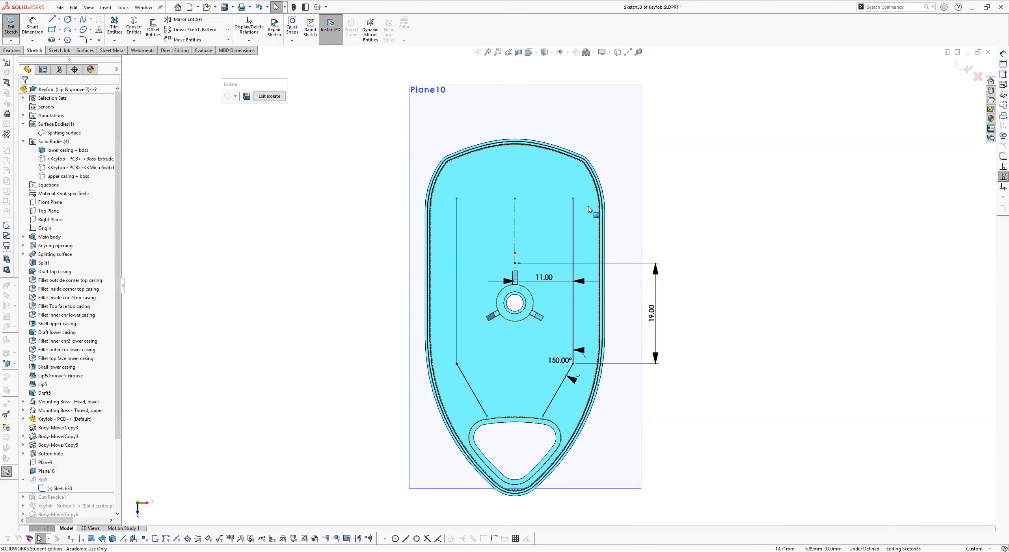
# Make the two vertical rib lines symmetric about the vertical centerline.
pyautogui.moveTo(587, 214); pyautogui.dragTo(442, 228)
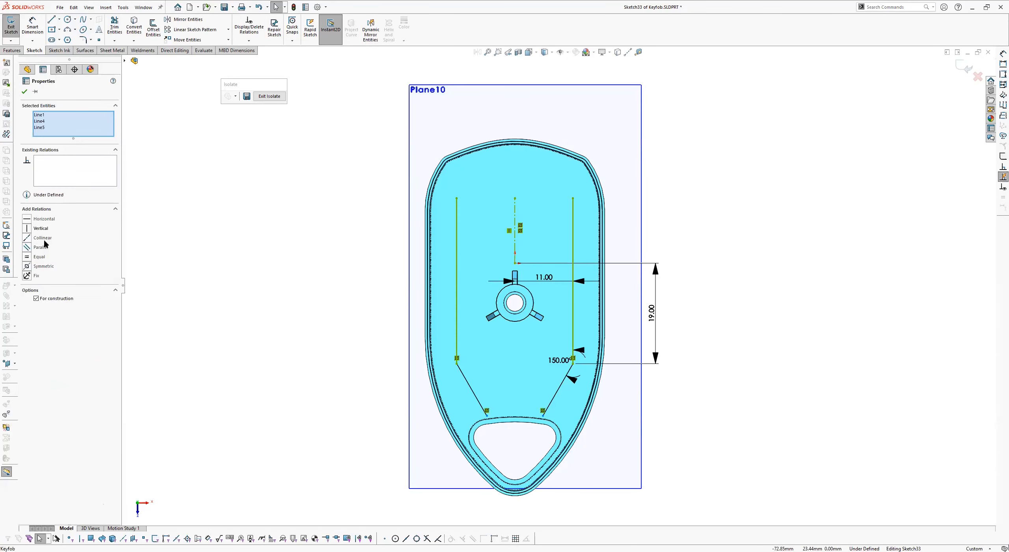
pyautogui.click(27, 266)
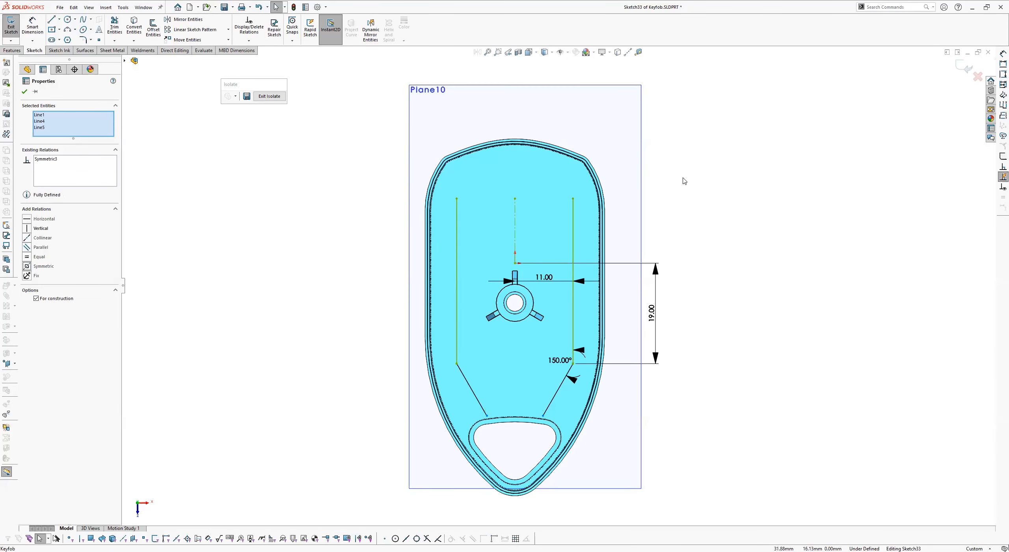
pyautogui.press('d')
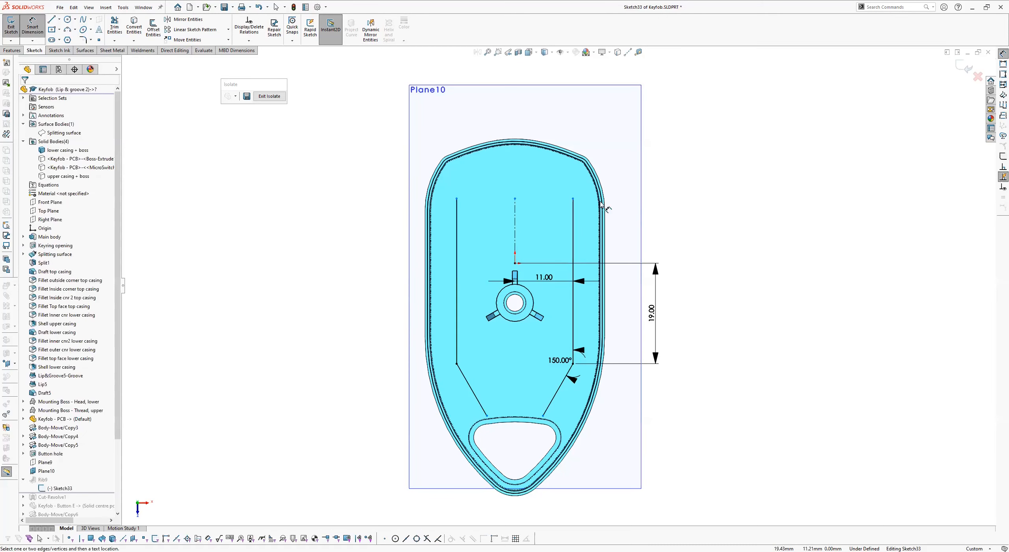
pyautogui.press('Escape')
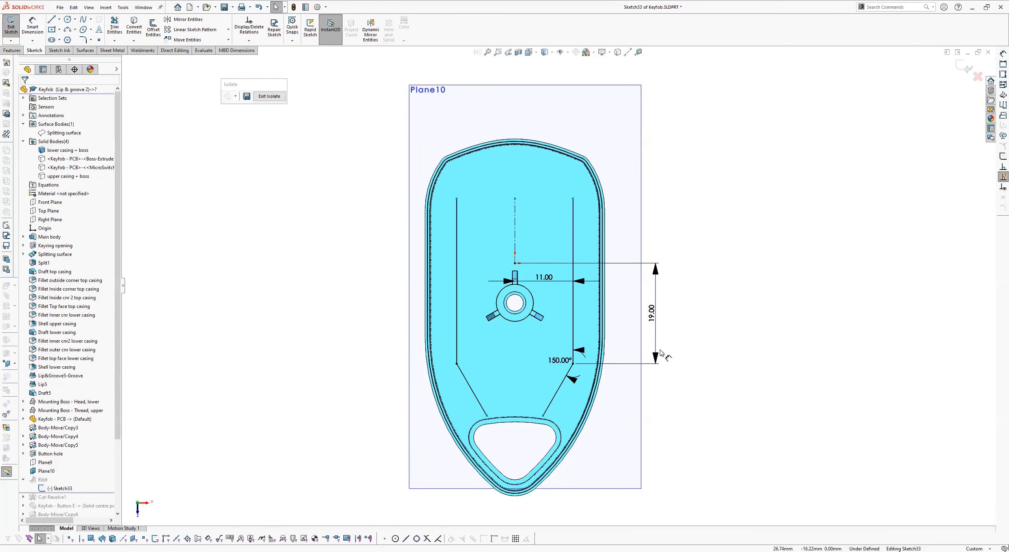
# Fillet both corners between the vertical and angled rib lines with a 6 mm radius, and finish the sketch to rebuild the rib.
pyautogui.scroll(-1, 591, 398)
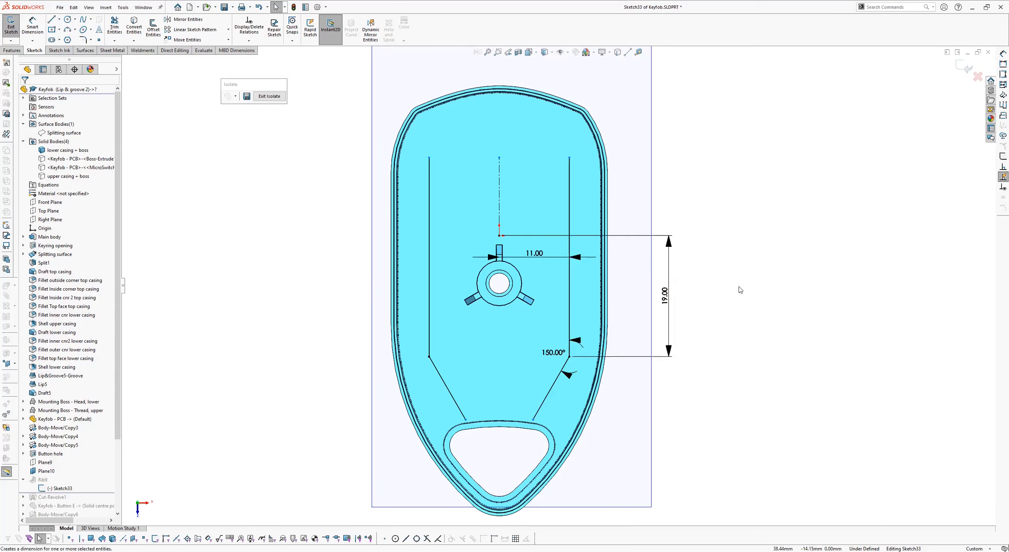
pyautogui.moveTo(740, 300); pyautogui.dragTo(744, 256, button='right')
pyautogui.press('s')
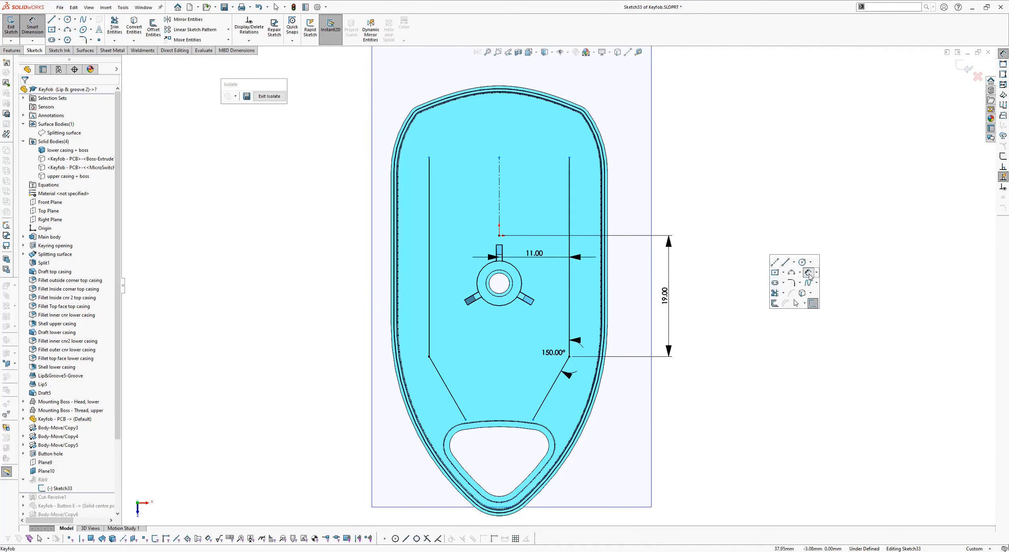
pyautogui.click(792, 282)
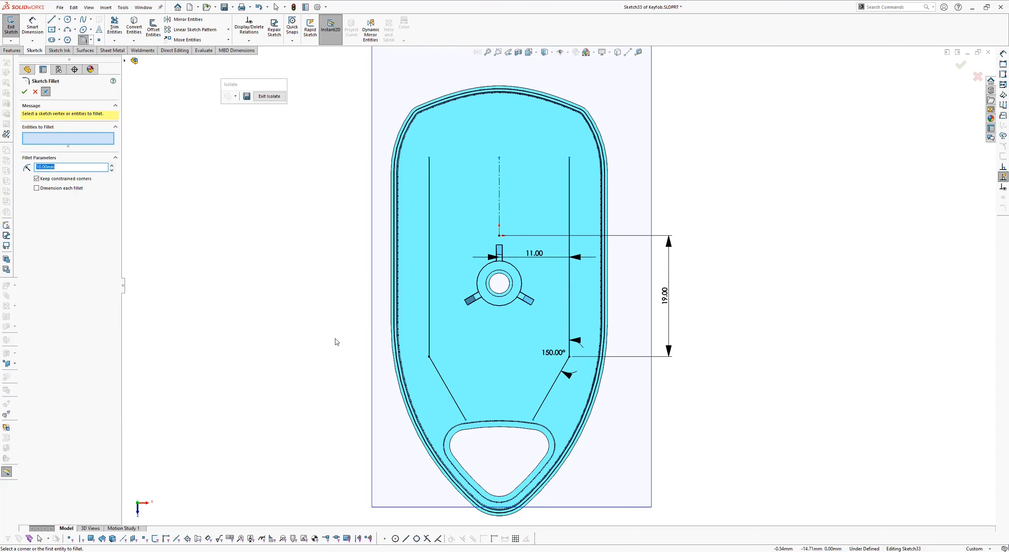
pyautogui.click(429, 356)
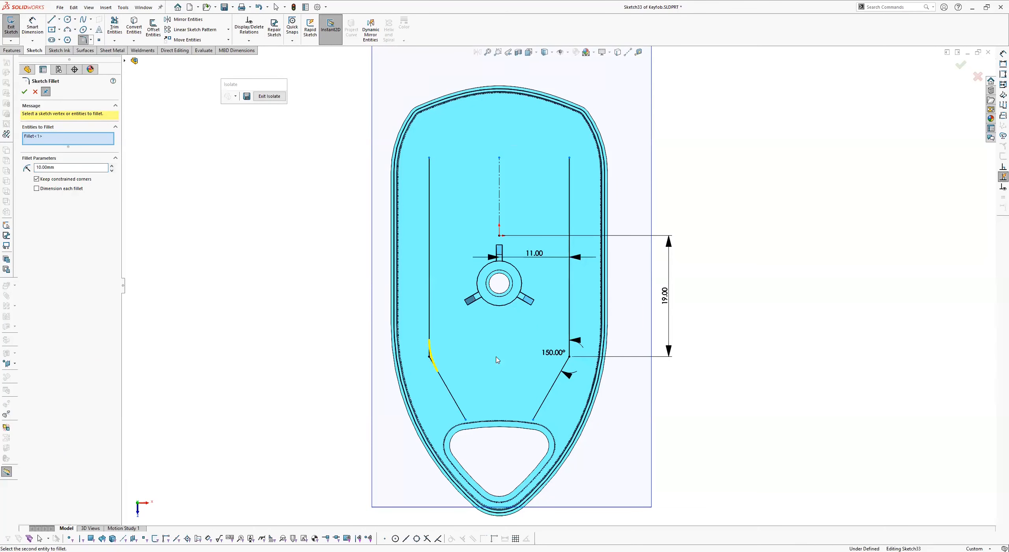
pyautogui.click(568, 357)
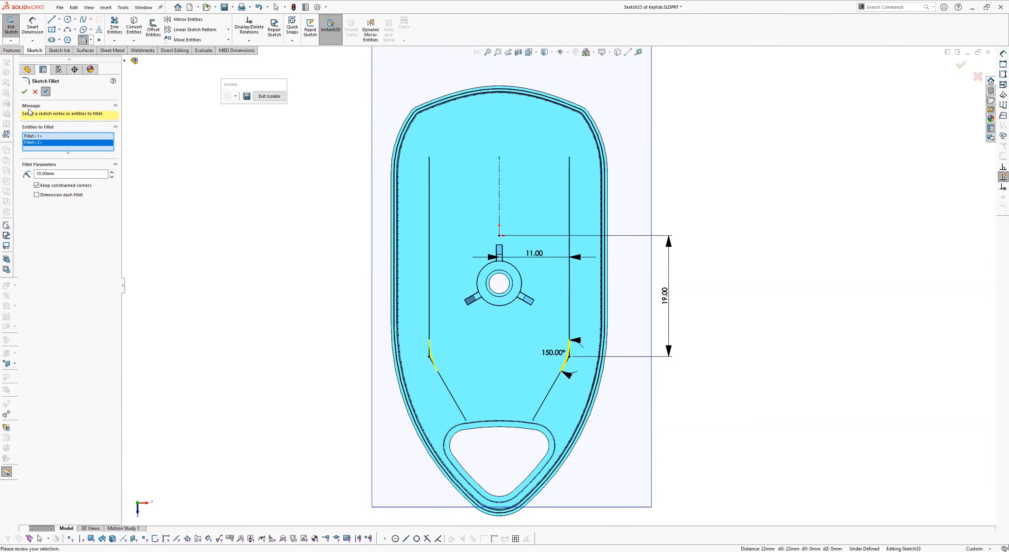
pyautogui.doubleClick(49, 173)
pyautogui.click(25, 92)
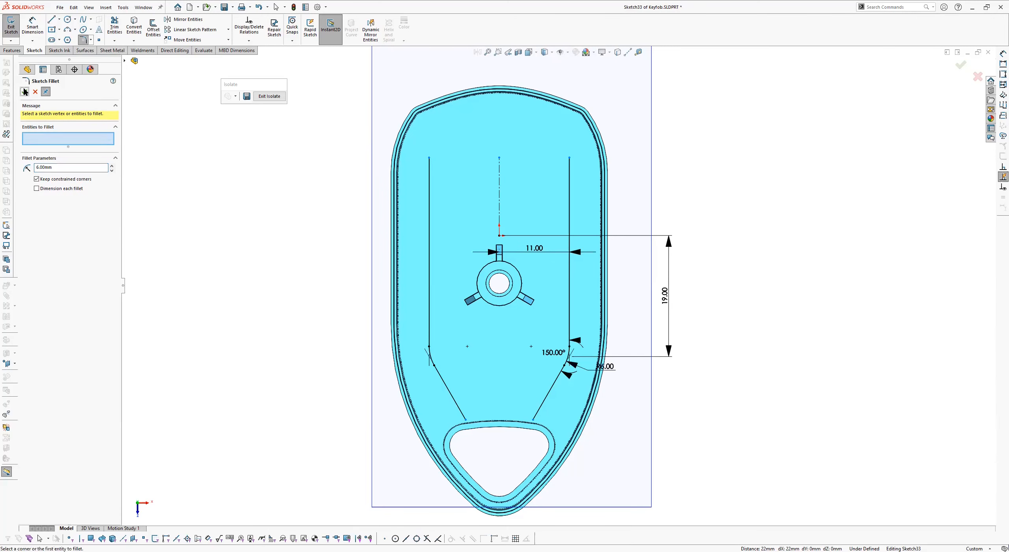
pyautogui.hotkey('ctrl', 'b')
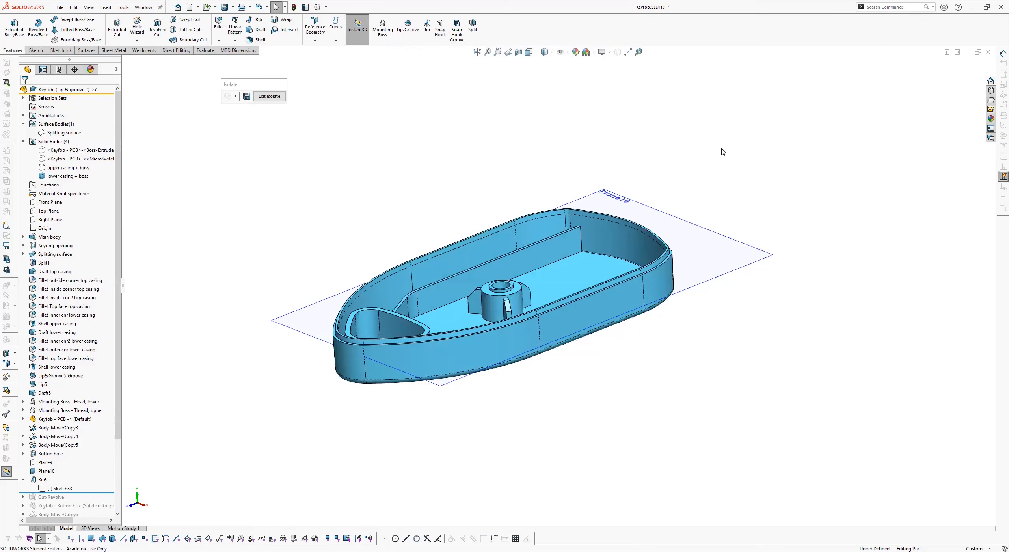
# Switch to the key fob assembly and section it parallel to the Front Plane with a 15 mm offset.
pyautogui.hotkey('ctrl', 'Tab')
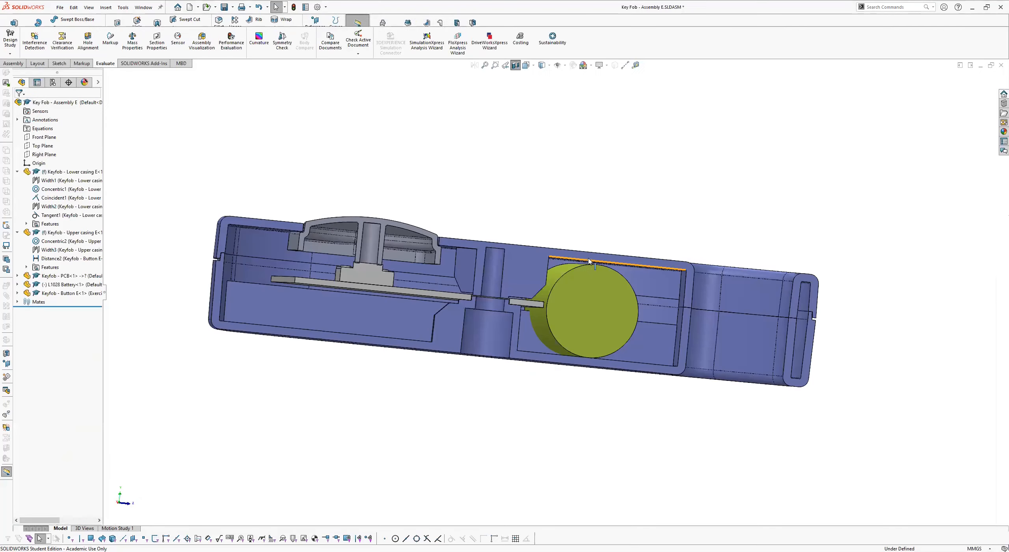
pyautogui.moveTo(649, 211); pyautogui.dragTo(567, 70, button='middle')
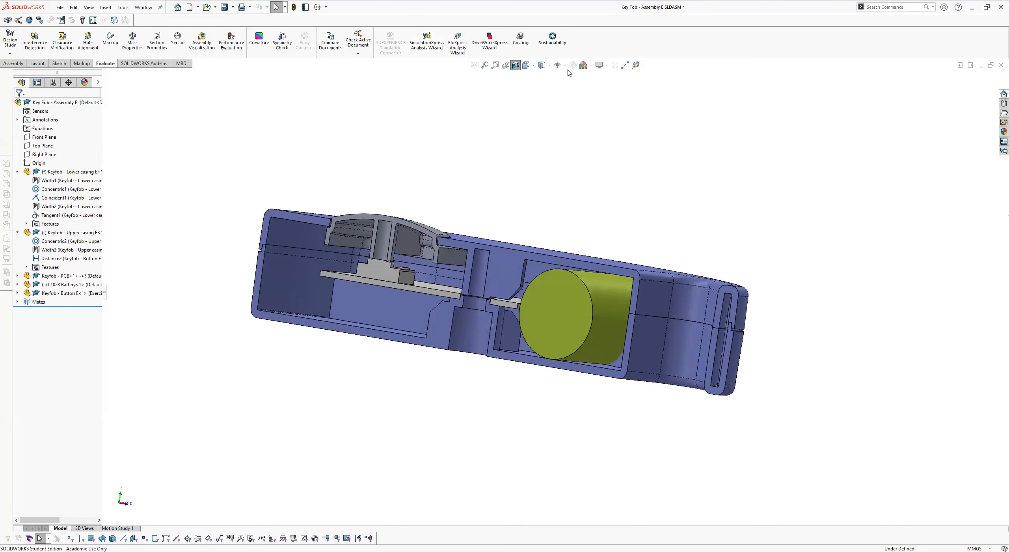
pyautogui.click(515, 65)
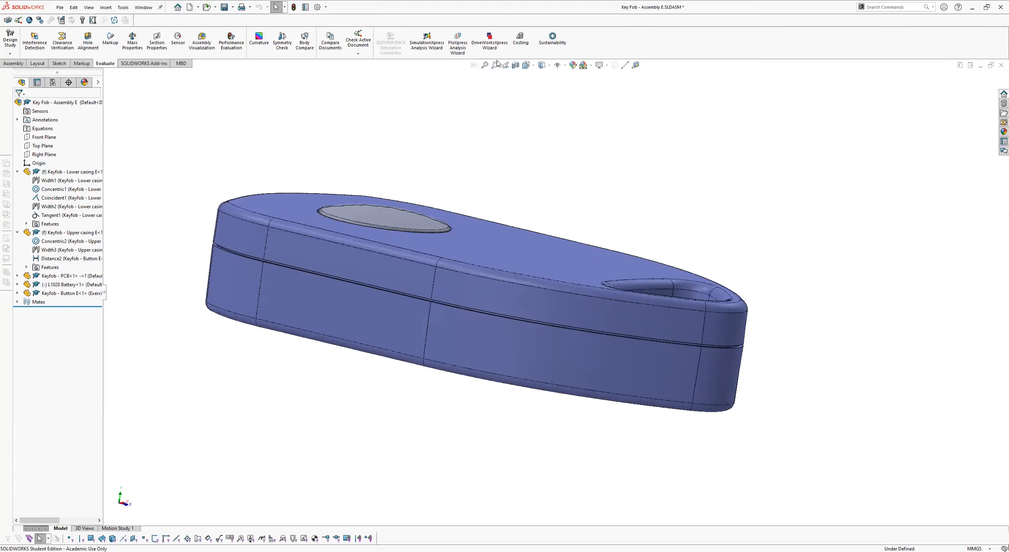
pyautogui.click(515, 65)
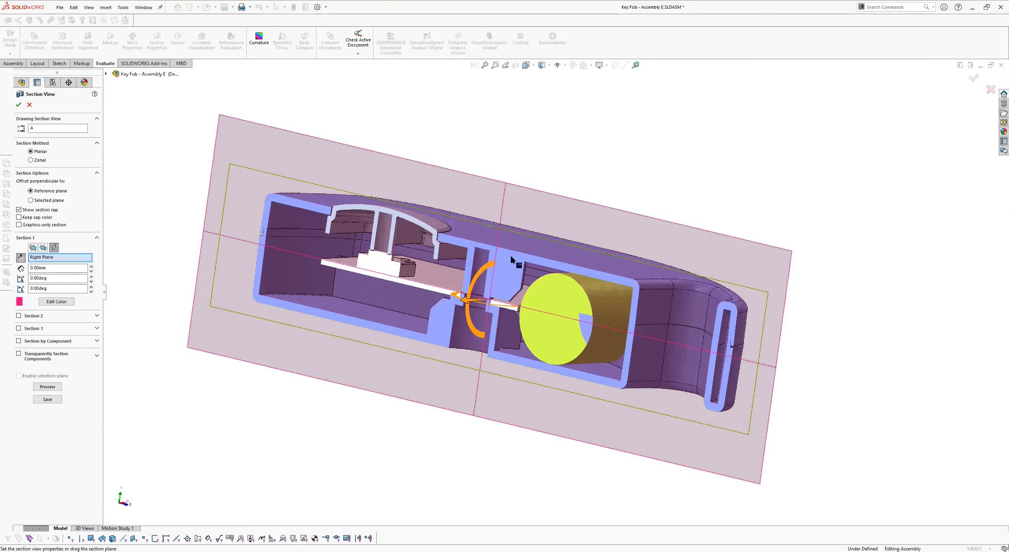
pyautogui.click(33, 248)
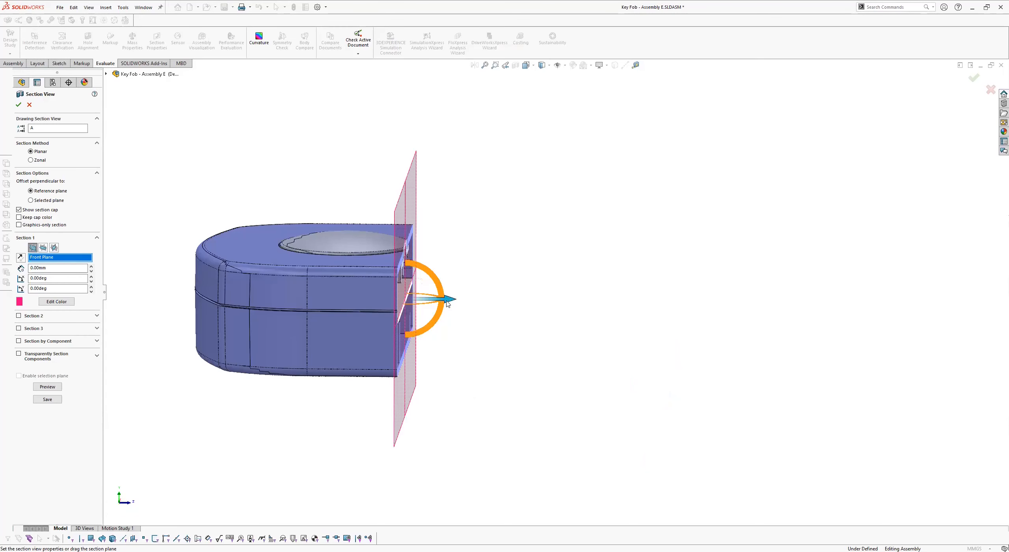
pyautogui.moveTo(485, 304); pyautogui.dragTo(596, 308)
pyautogui.moveTo(596, 308); pyautogui.dragTo(518, 271, button='middle')
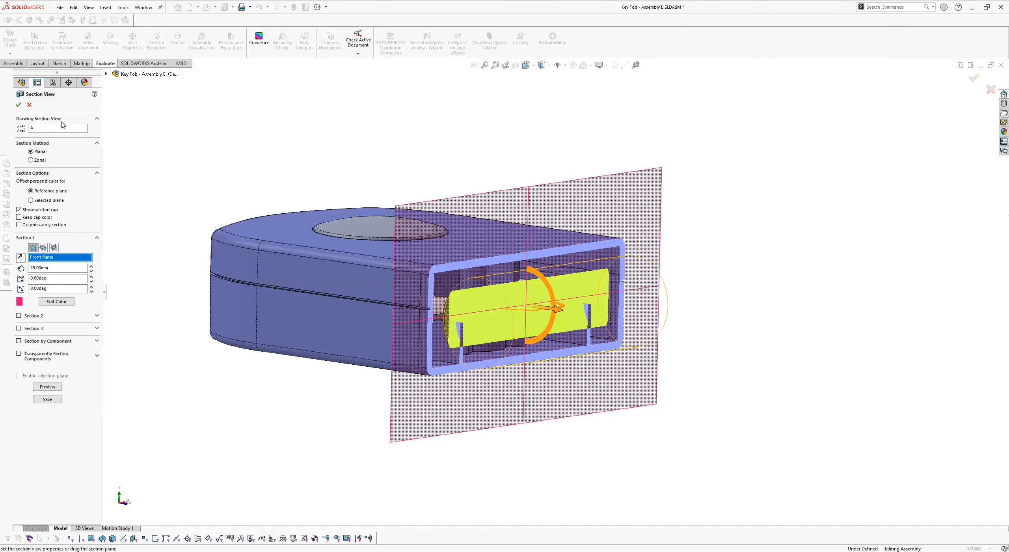
pyautogui.click(19, 105)
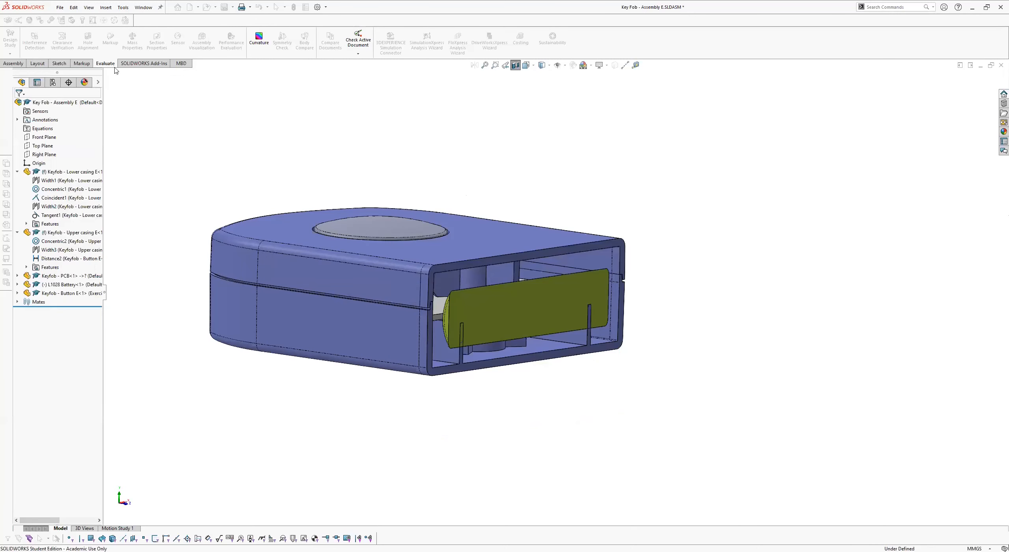
# Run interference detection on the whole key fob assembly and examine each detected interference in turn.
pyautogui.click(38, 48)
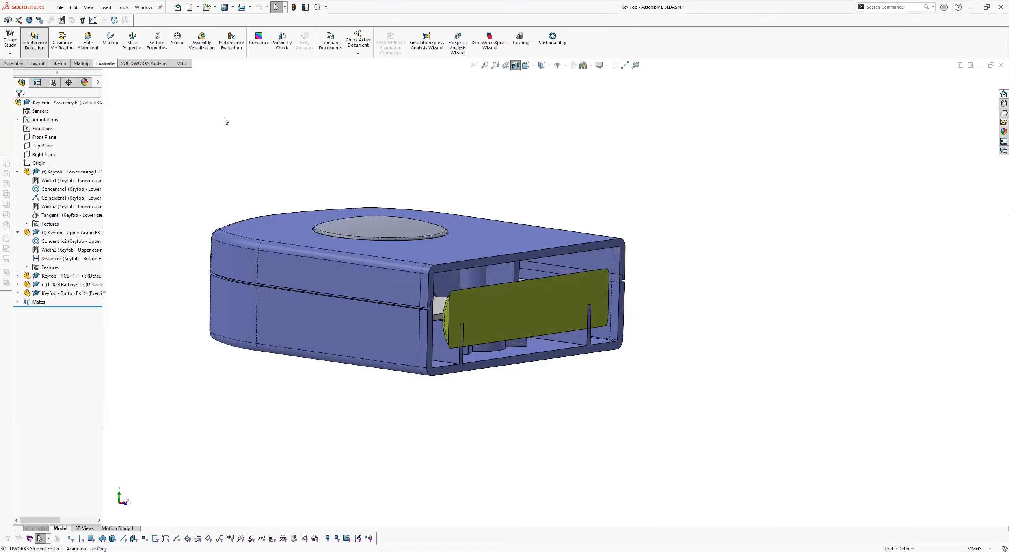
pyautogui.click(56, 152)
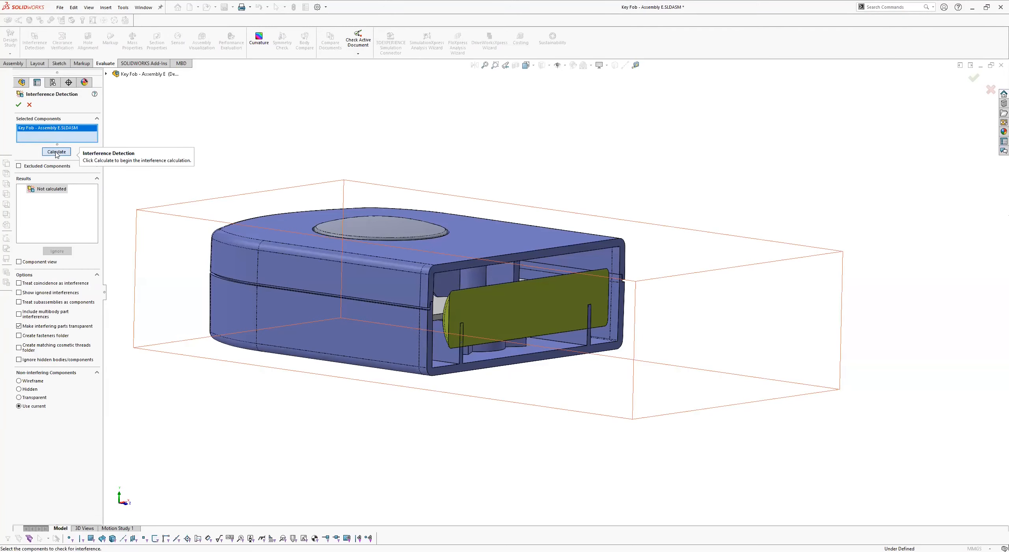
pyautogui.moveTo(591, 271); pyautogui.dragTo(473, 347, button='middle')
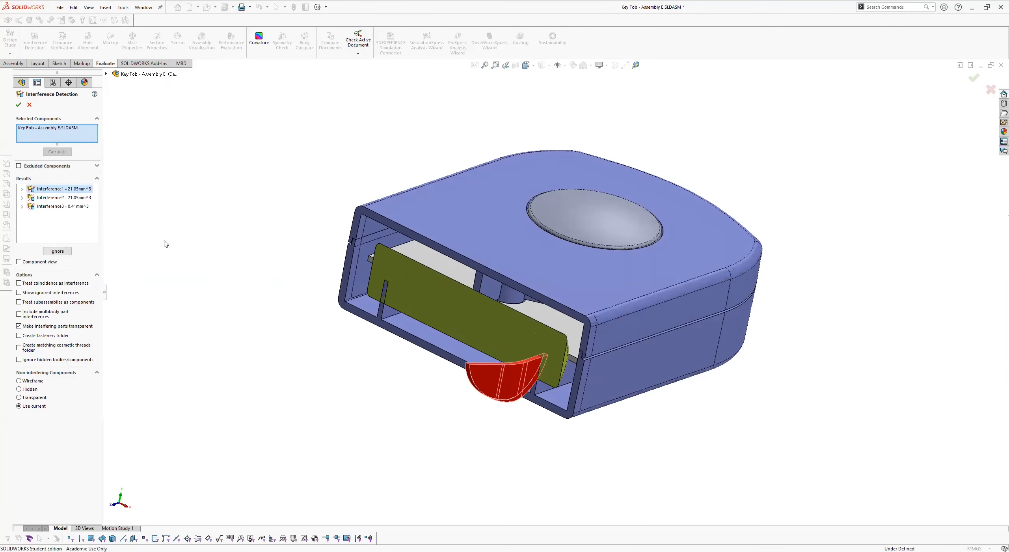
pyautogui.click(63, 197)
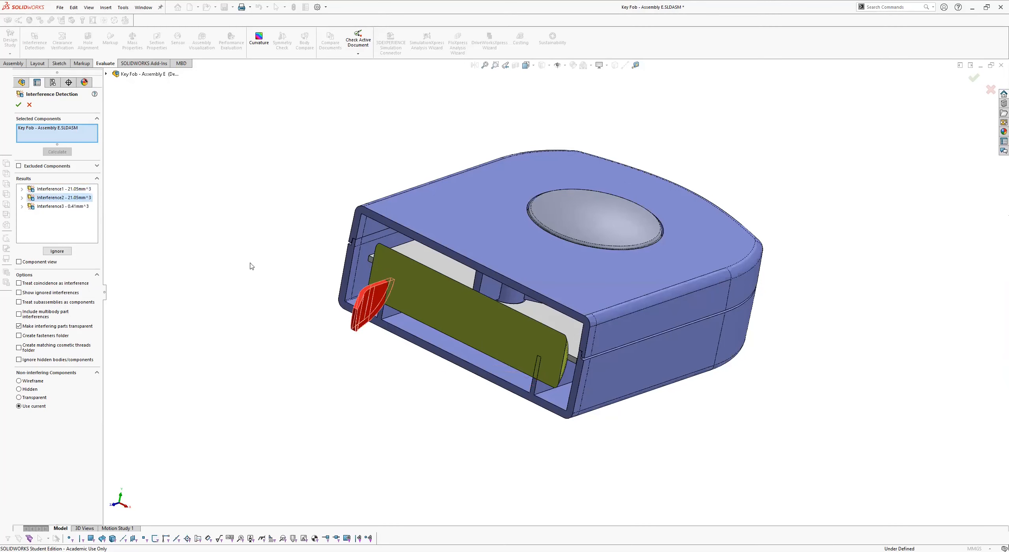
pyautogui.click(65, 206)
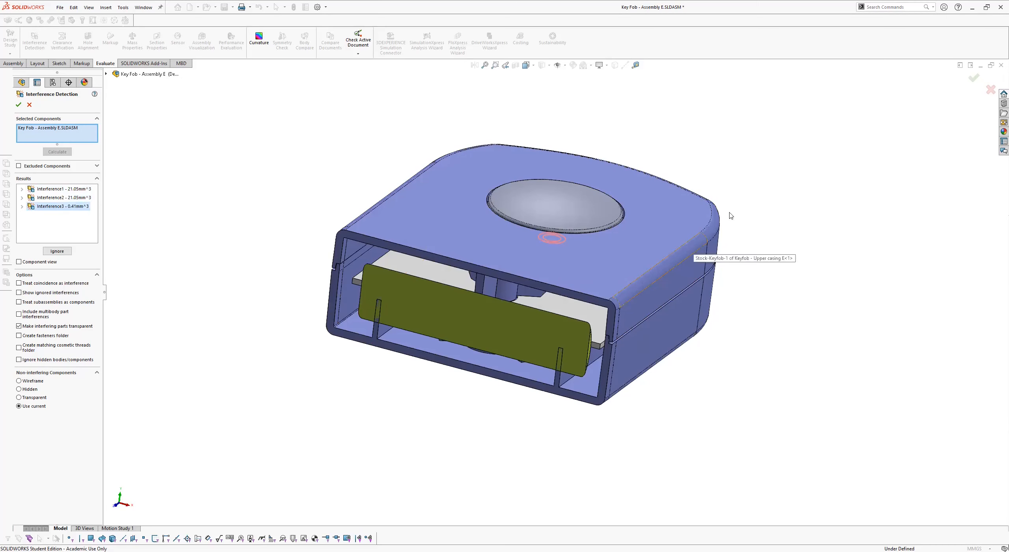
pyautogui.moveTo(743, 172); pyautogui.dragTo(338, 297, button='middle')
pyautogui.moveTo(564, 314); pyautogui.dragTo(638, 283, button='middle')
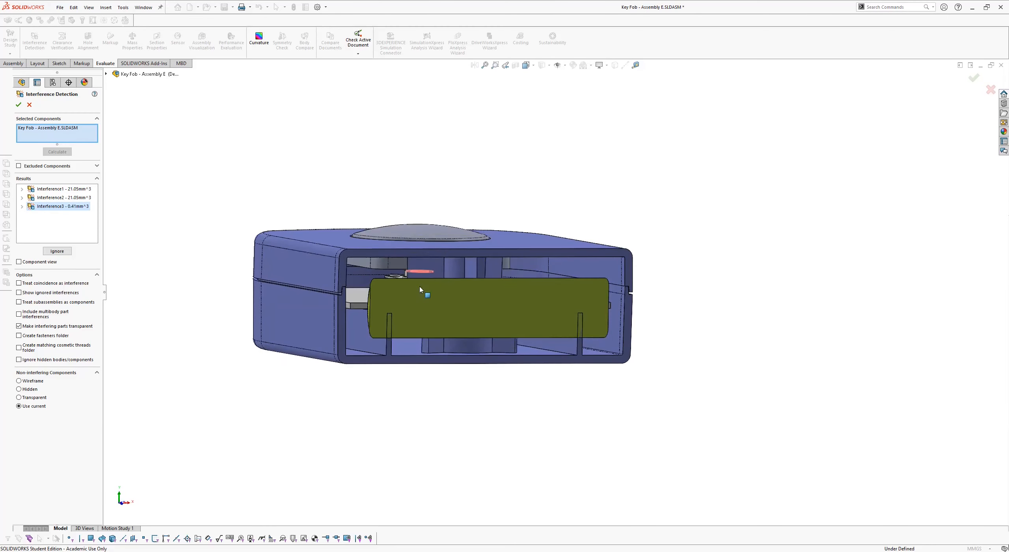
pyautogui.click(30, 104)
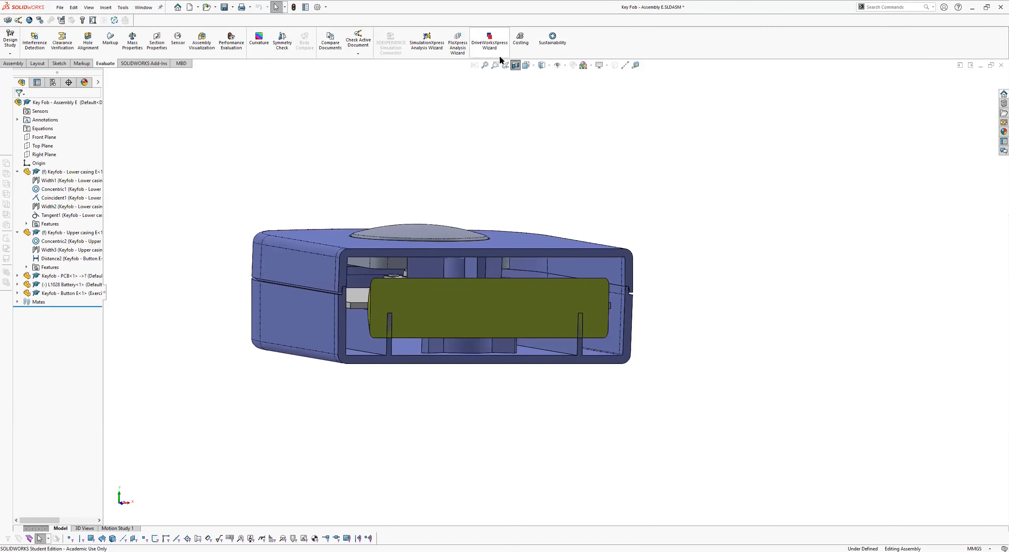
# Replace the section with one along the Right Plane at zero offset and examine the battery's fit inside the casing.
pyautogui.click(516, 65)
pyautogui.click(516, 66)
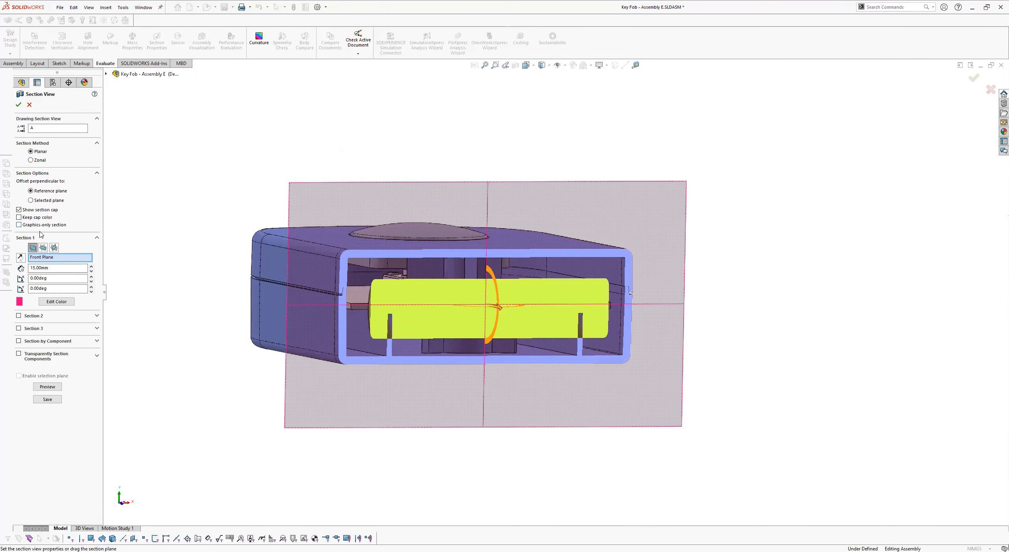
pyautogui.click(55, 248)
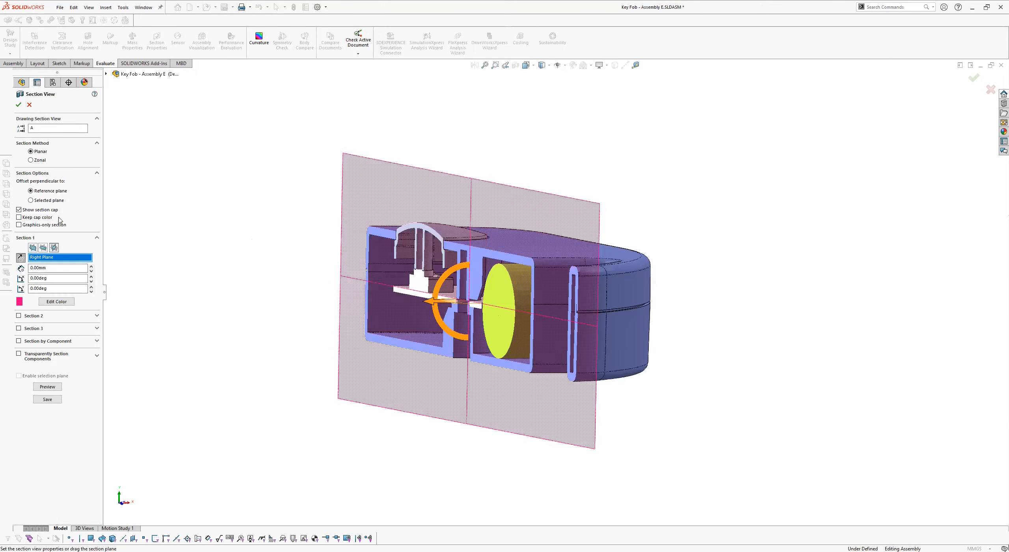
pyautogui.click(18, 104)
pyautogui.hotkey('ctrl', '3')
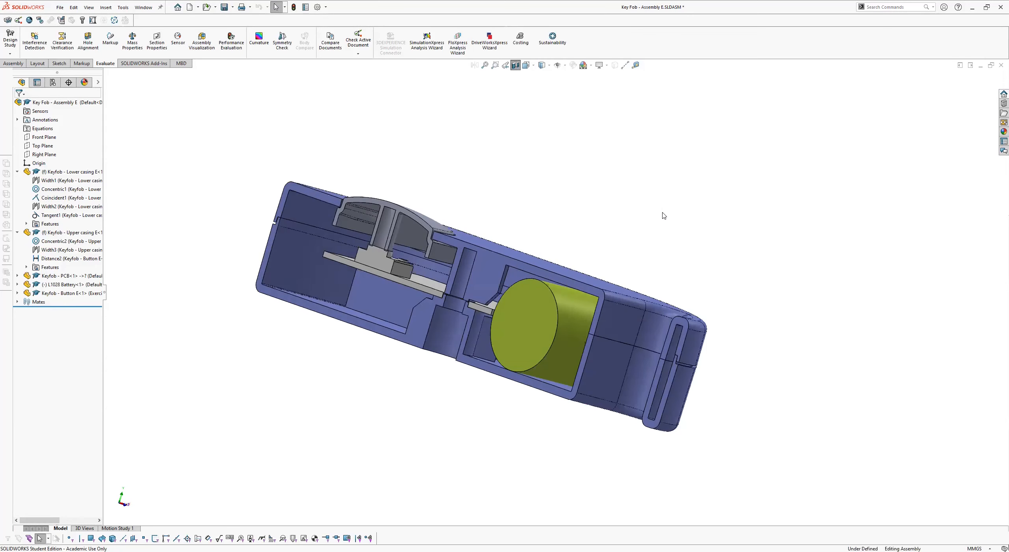
pyautogui.moveTo(663, 215); pyautogui.dragTo(464, 119, button='middle')
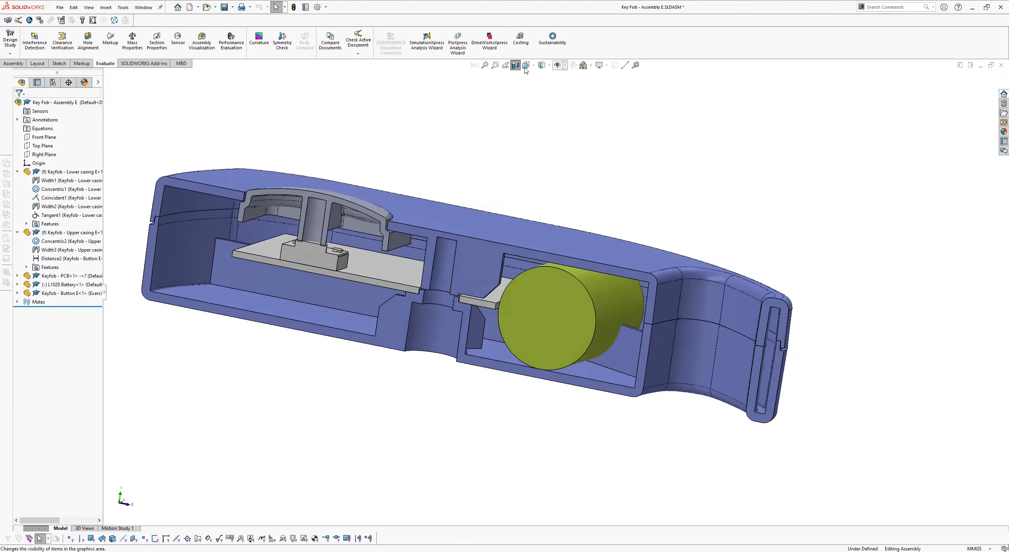
pyautogui.hotkey('ctrl', '3')
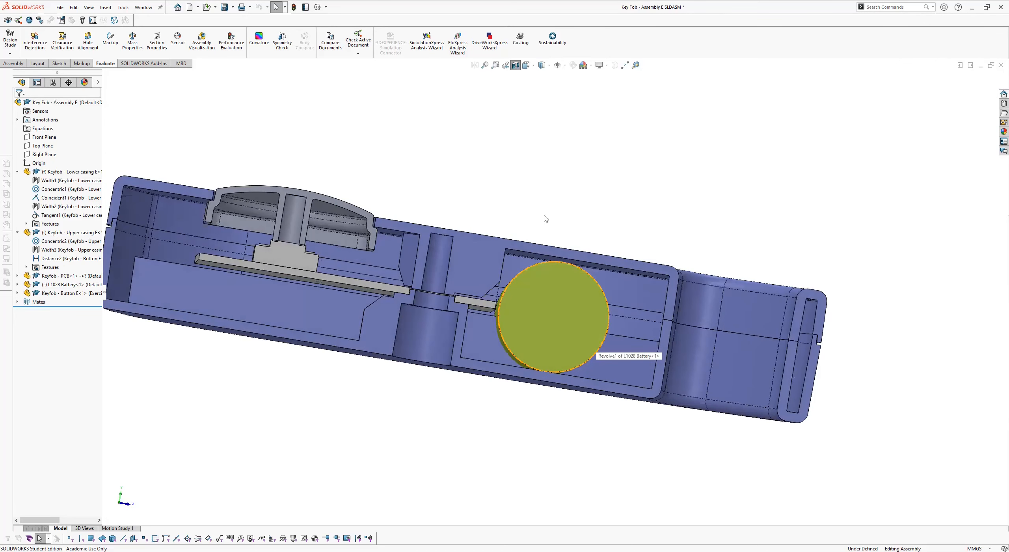
# Measure the diameter of the battery's cylindrical face.
pyautogui.click(635, 66)
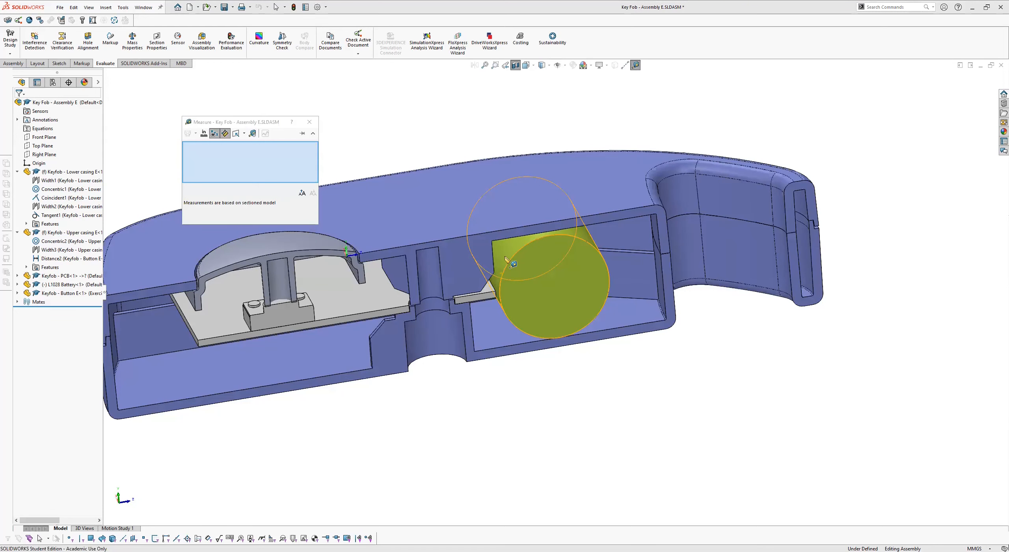
pyautogui.click(506, 258)
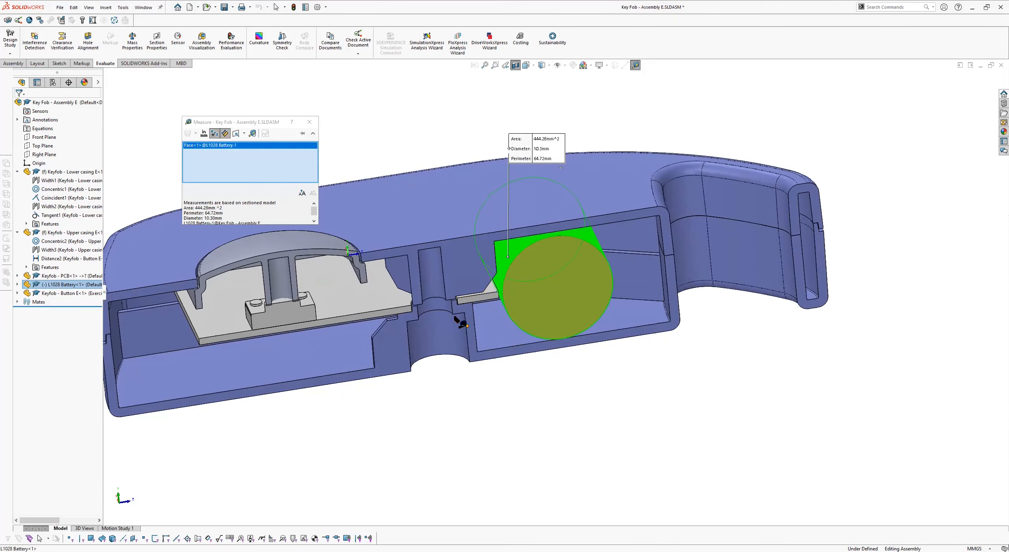
# With temporary axes shown, measure from the lower casing's screw boss axis to the battery's cylindrical face and copy the Z distance.
pyautogui.click(565, 65)
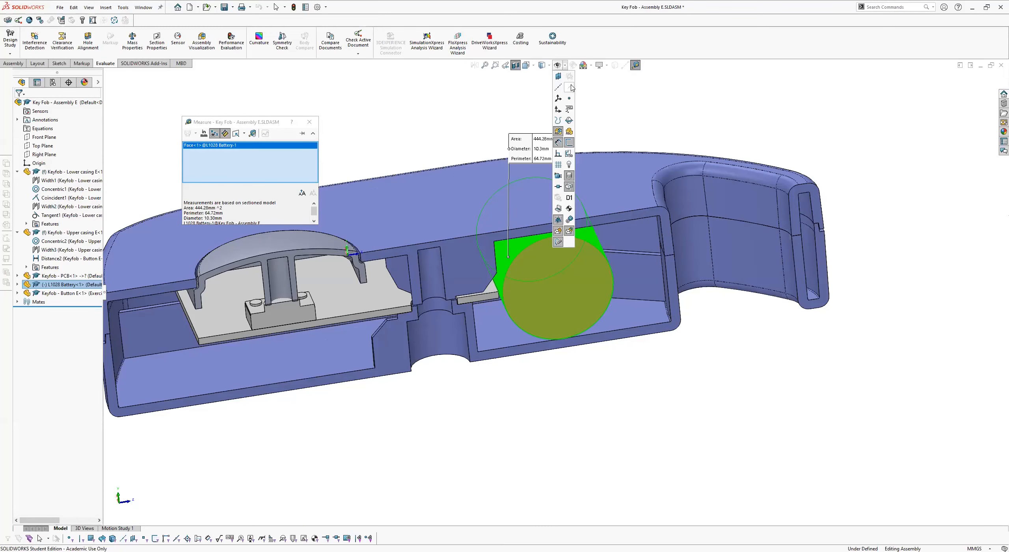
pyautogui.click(569, 87)
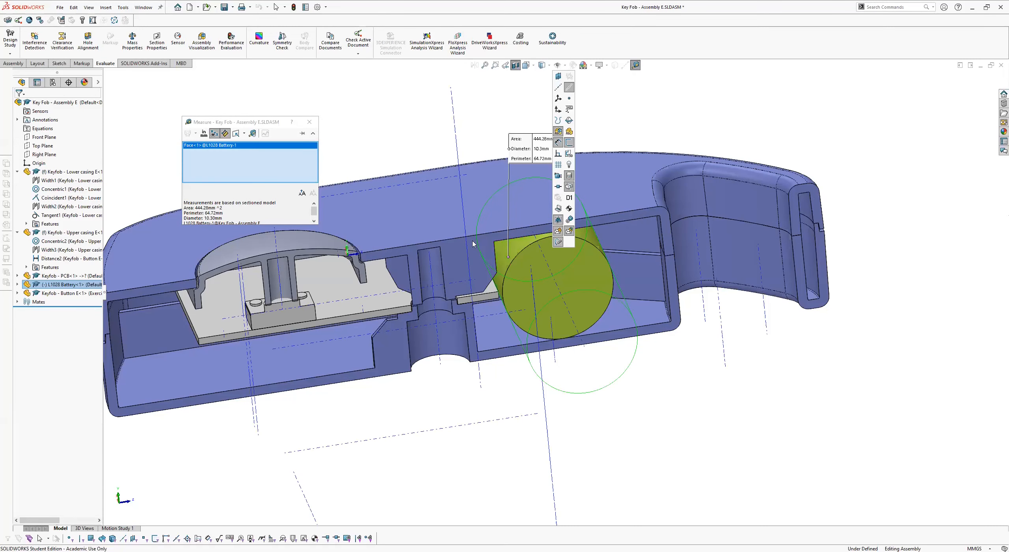
pyautogui.click(441, 360)
pyautogui.moveTo(585, 206); pyautogui.dragTo(479, 229, button='middle')
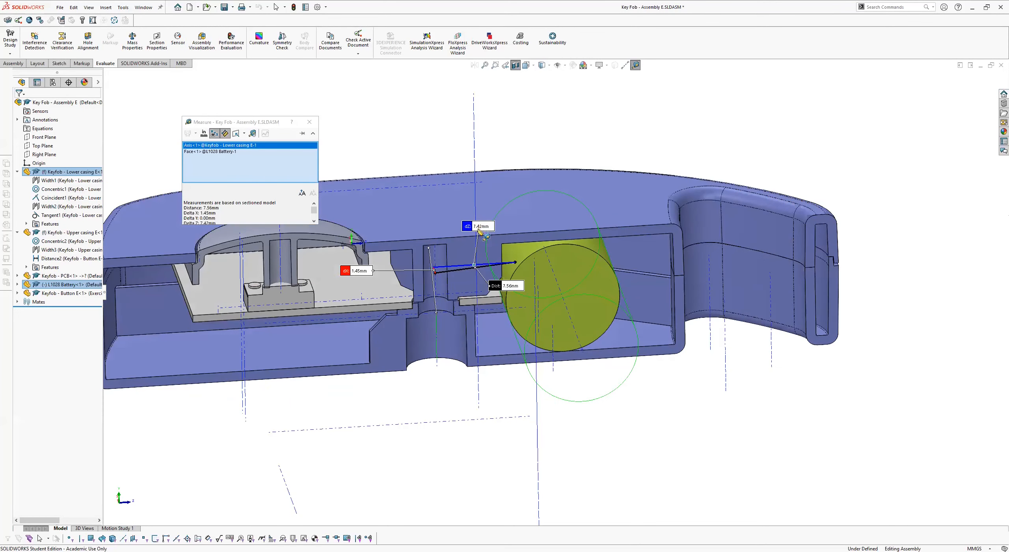
pyautogui.click(479, 230)
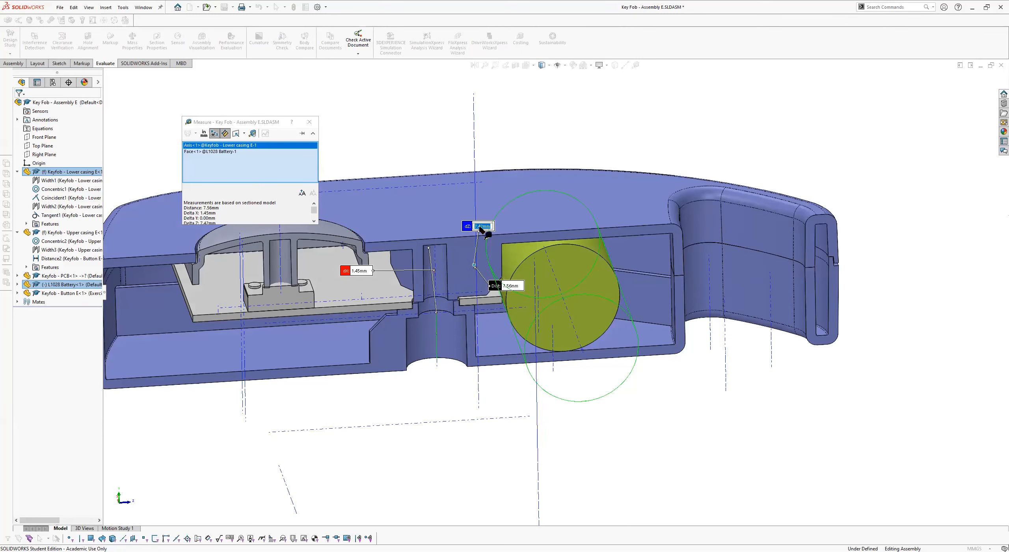
pyautogui.press('Escape')
pyautogui.press('Escape')
# Measure the diameter of the battery's outer cylindrical face again without the boss axis selected.
pyautogui.scroll(2, 640, 142)
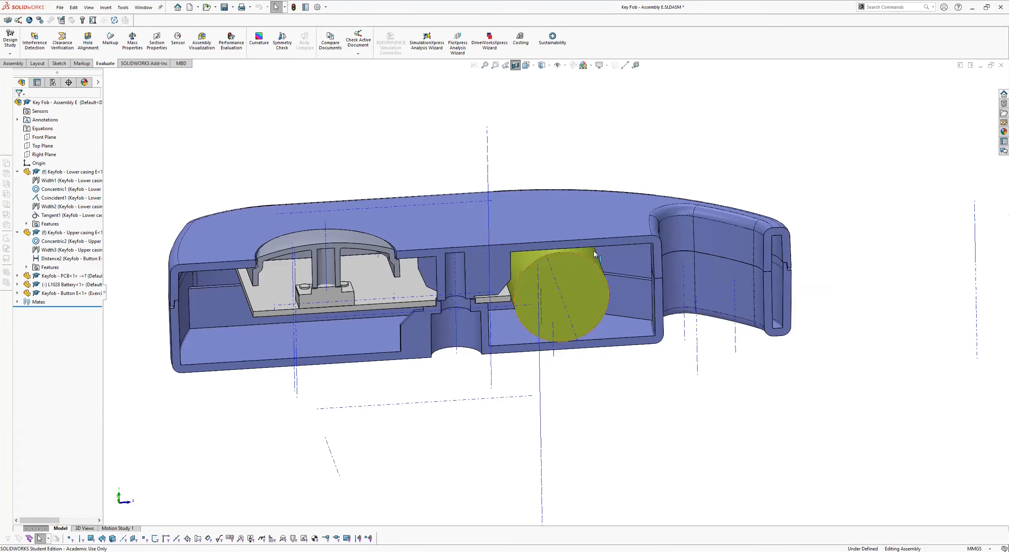
pyautogui.scroll(-2, 601, 239)
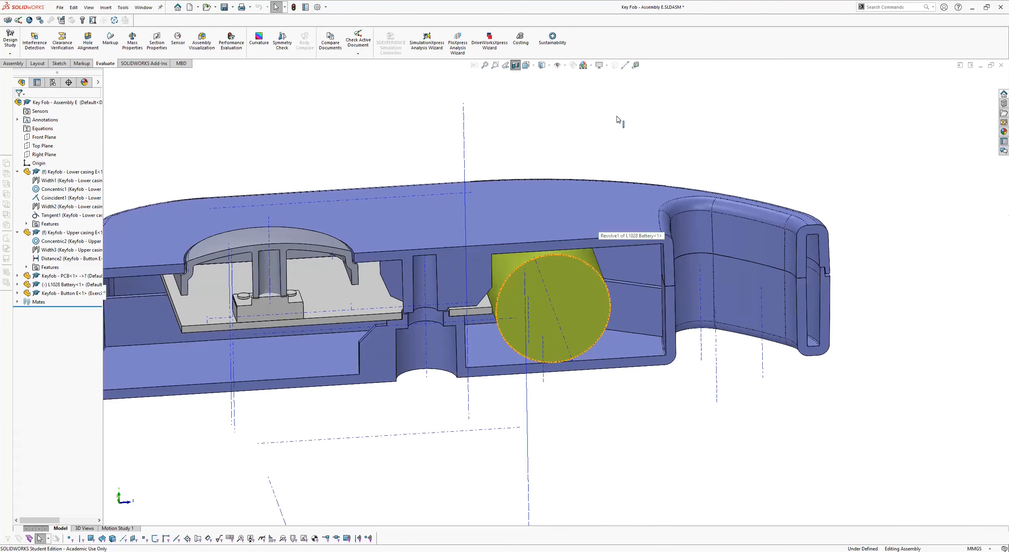
pyautogui.click(587, 254)
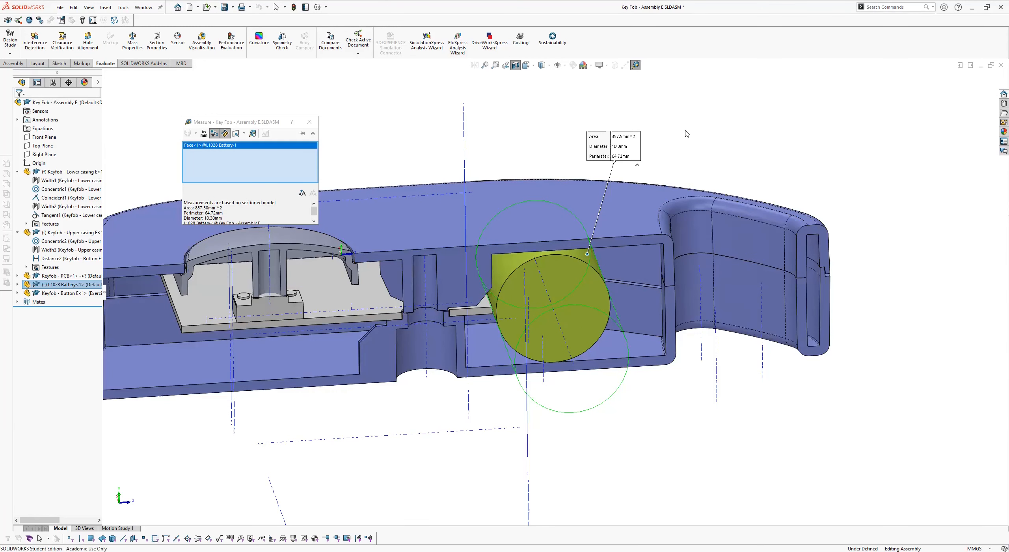
pyautogui.press('Escape')
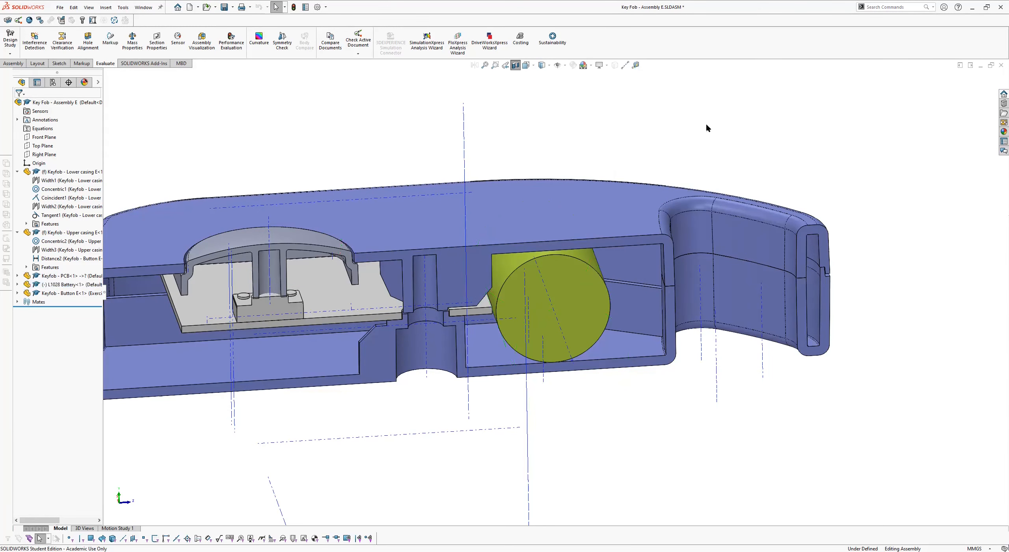
# Switch from the assembly to the separate Keyfob - Lower casing E part and view its internal ribs.
pyautogui.hotkey('ctrl', 'Tab')
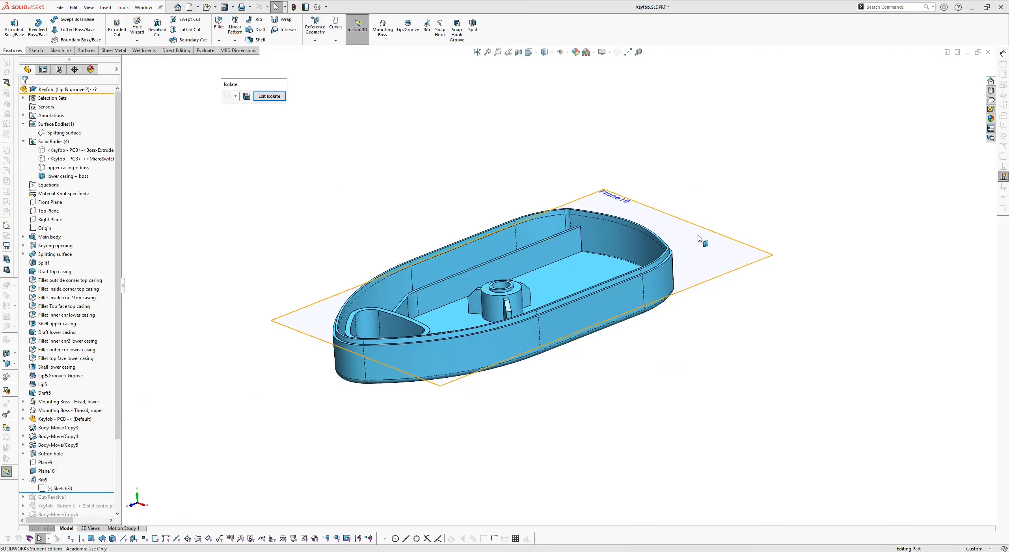
pyautogui.moveTo(702, 241)
pyautogui.mouseDown(button='middle')
pyautogui.moveTo(732, 184)
pyautogui.moveTo(650, 204)
pyautogui.moveTo(712, 209)
pyautogui.moveTo(706, 245)
pyautogui.mouseUp(button='middle')
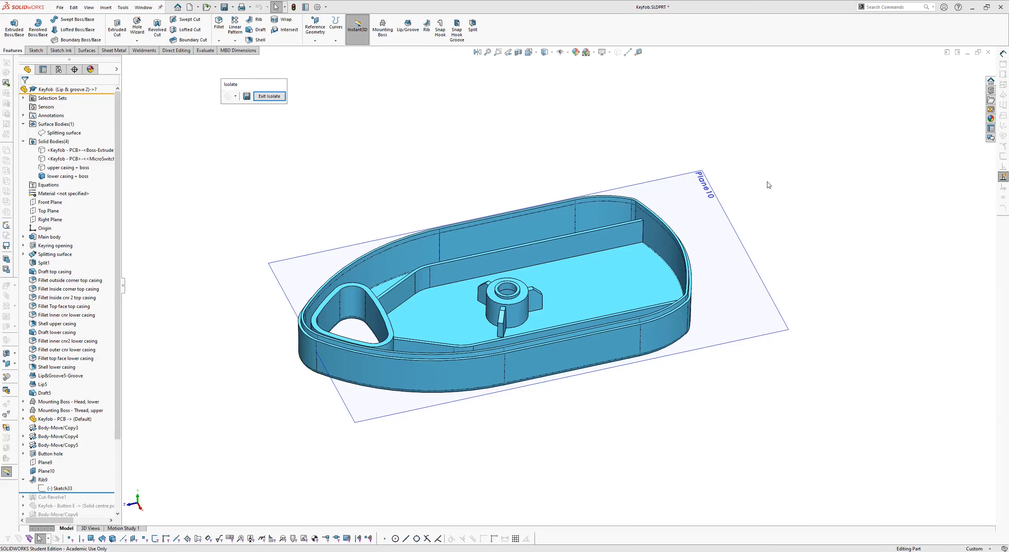
pyautogui.hotkey('ctrl', 'Tab')
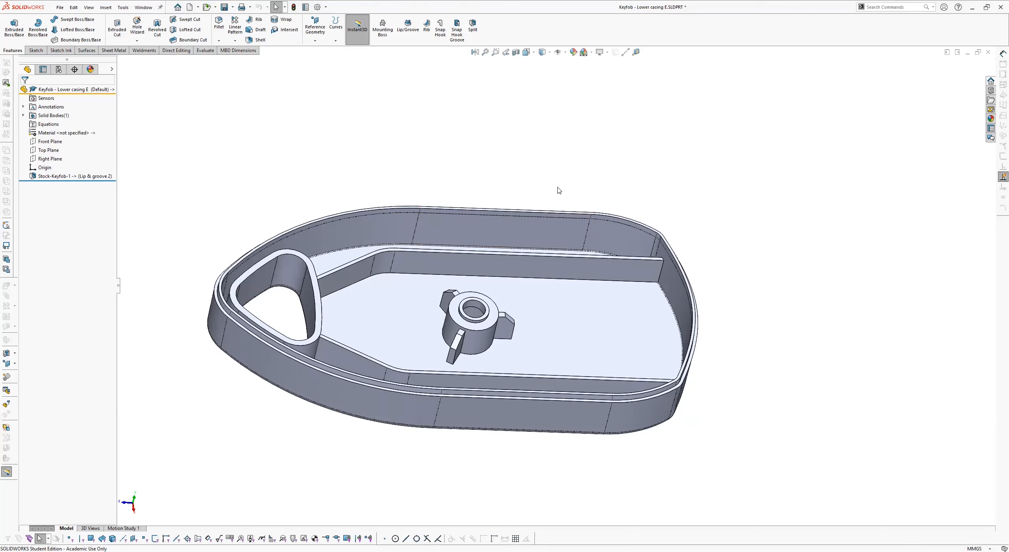
pyautogui.moveTo(522, 192); pyautogui.dragTo(461, 227, button='middle')
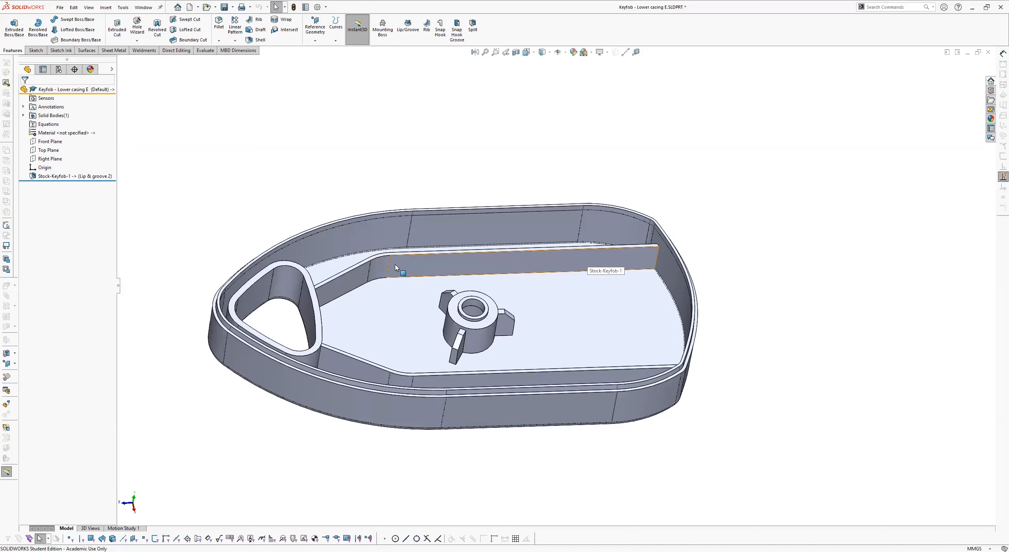
# In wireframe display, sketch a circle about 7.3 mm in diameter on the Right Plane, between the keyring opening and the screw boss.
pyautogui.click(45, 160)
pyautogui.click(51, 135)
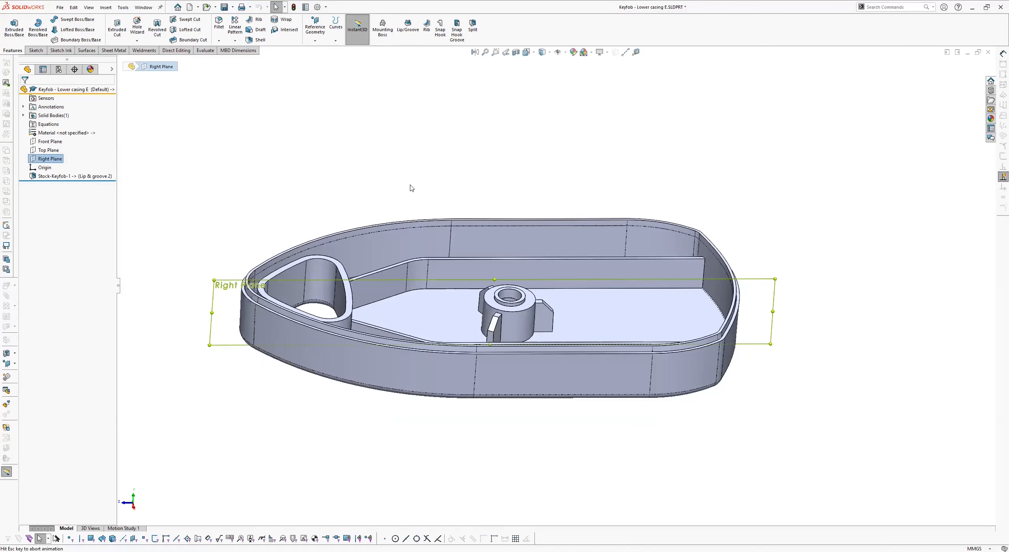
pyautogui.click(543, 52)
pyautogui.click(543, 108)
pyautogui.scroll(-3, 511, 259)
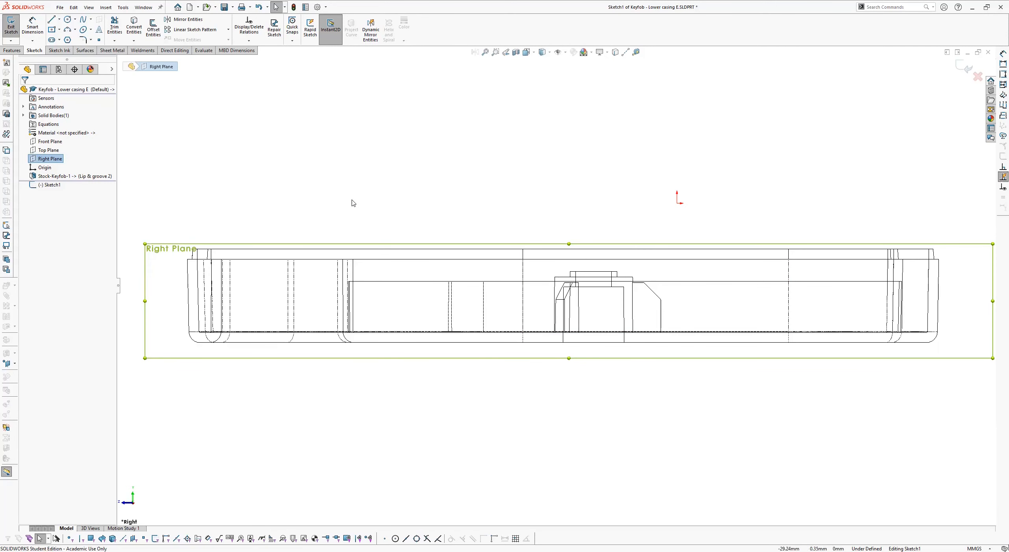
pyautogui.moveTo(336, 194); pyautogui.dragTo(374, 194, button='right')
pyautogui.click(407, 202)
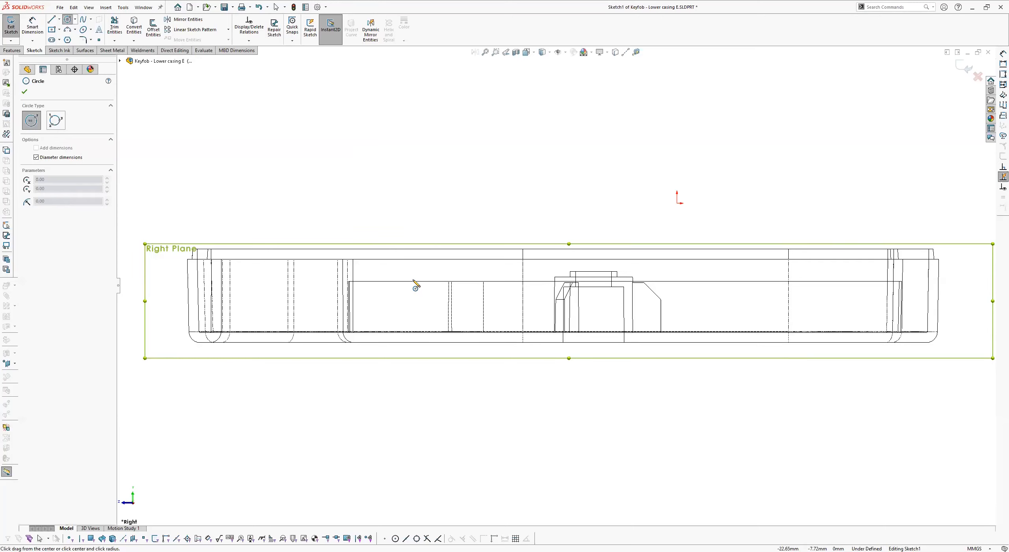
pyautogui.click(406, 284)
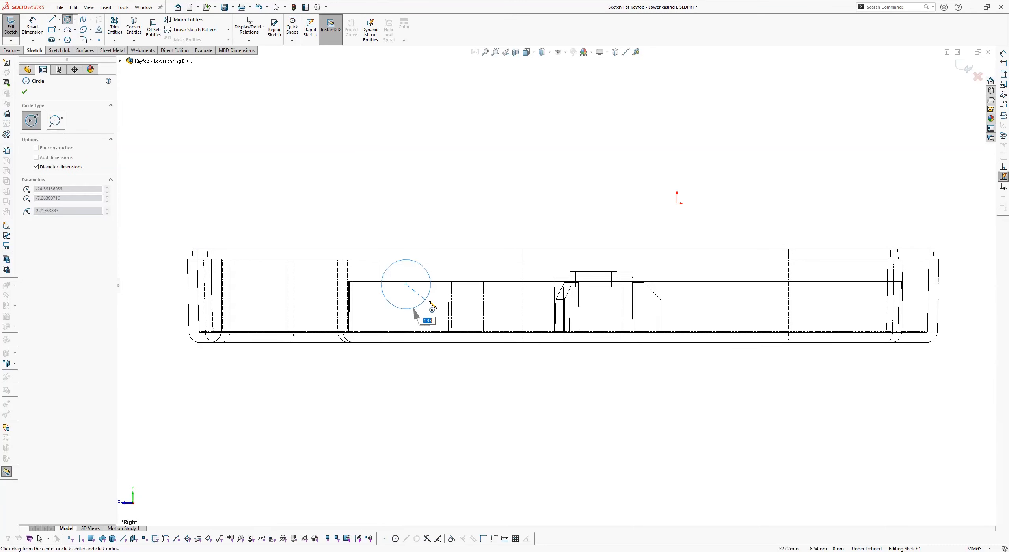
pyautogui.click(438, 311)
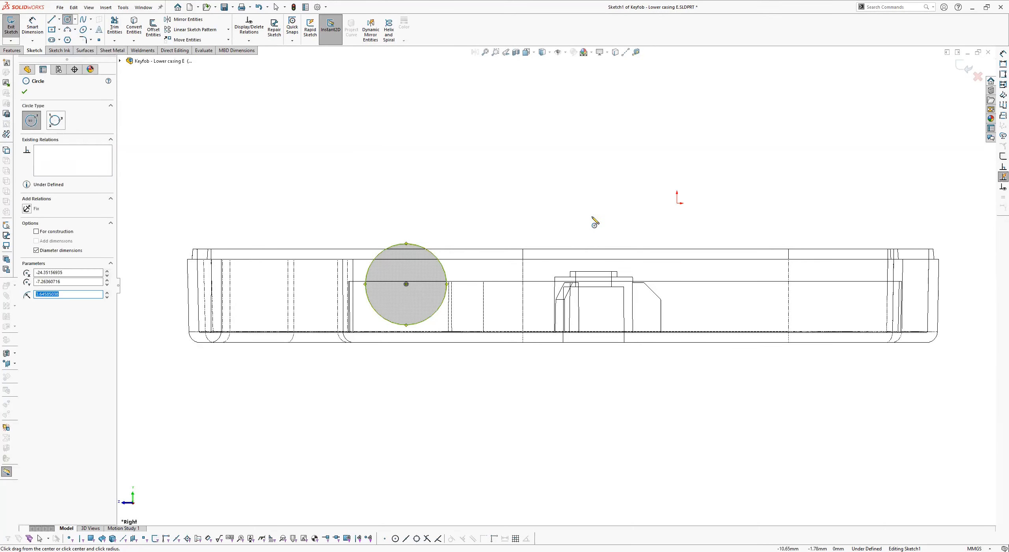
pyautogui.press('Escape')
# Show temporary axes and dimension the circle's centre 7.42 mm horizontally from the screw boss axis.
pyautogui.click(565, 52)
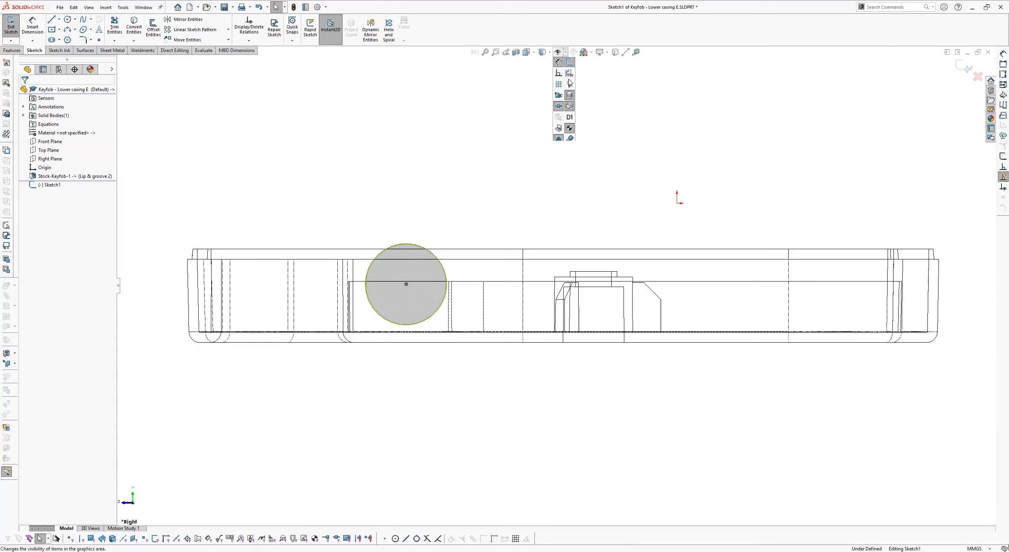
pyautogui.click(570, 75)
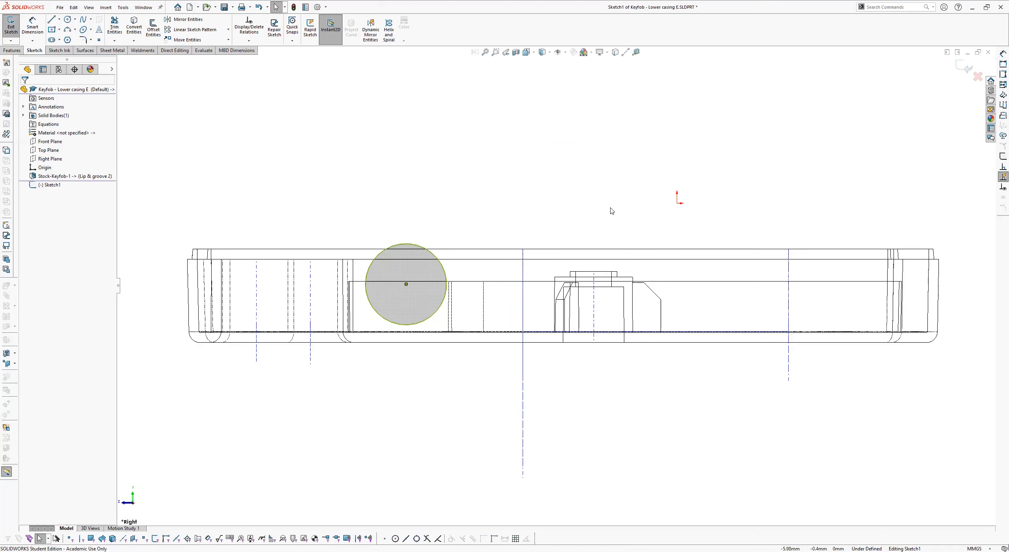
pyautogui.press('d')
pyautogui.click(594, 294)
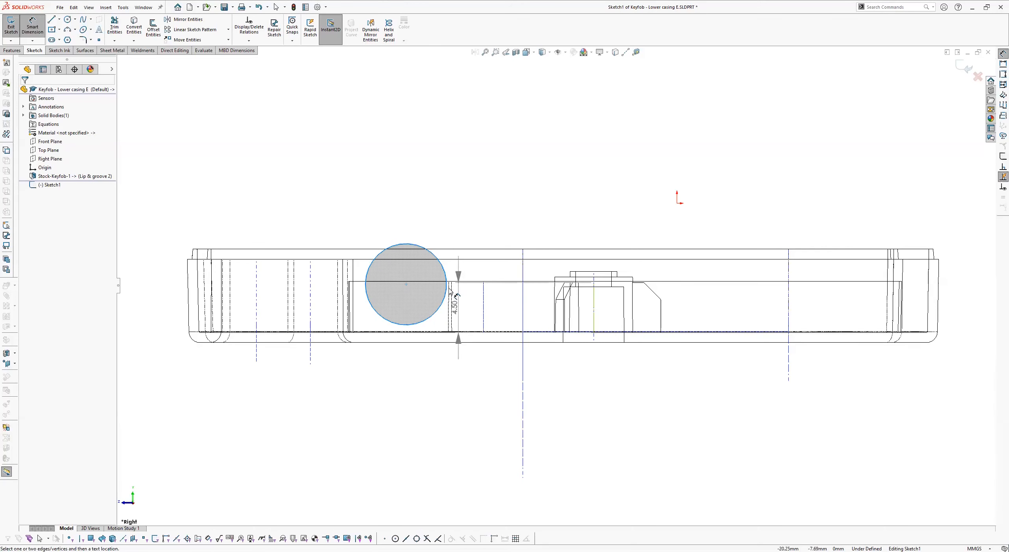
pyautogui.click(407, 283)
pyautogui.click(526, 208)
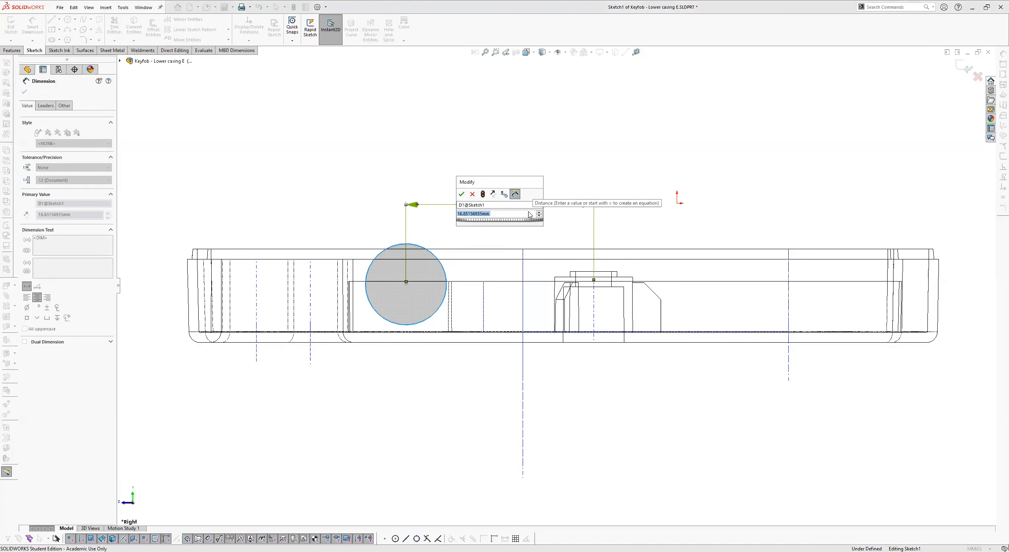
pyautogui.write('7.42mm')
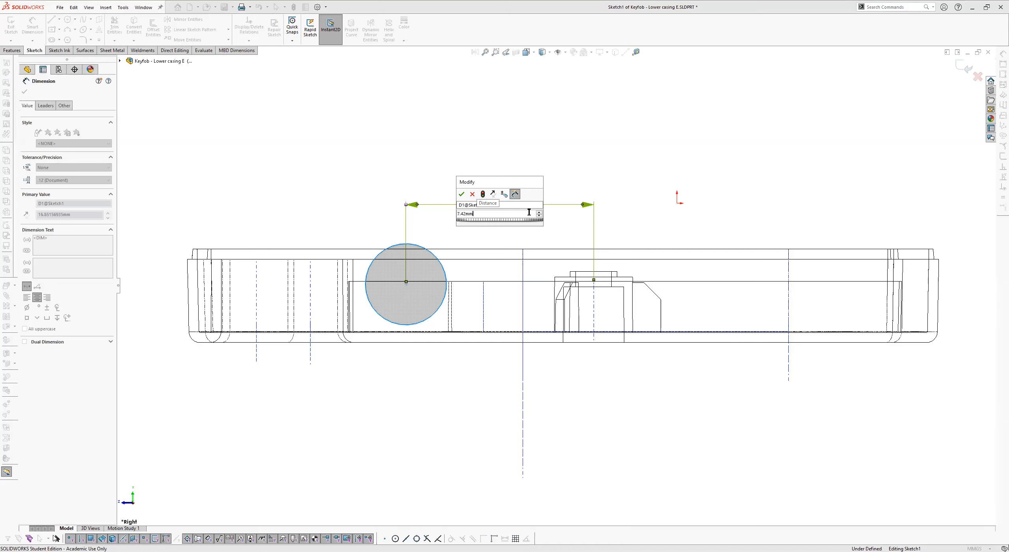
pyautogui.click(483, 194)
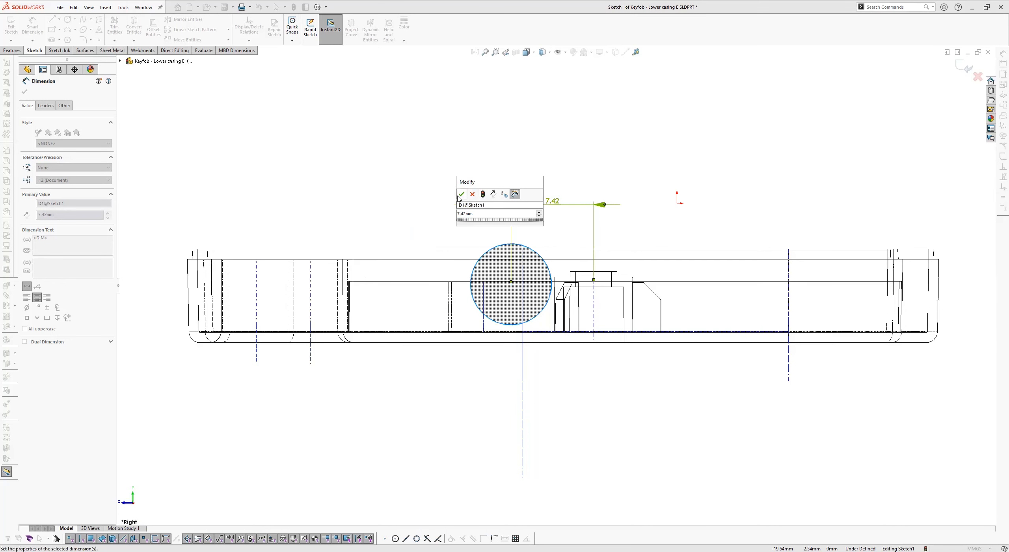
pyautogui.click(615, 201)
# Dimension the circle's diameter and set it to 10.4 mm.
pyautogui.scroll(-1, 630, 210)
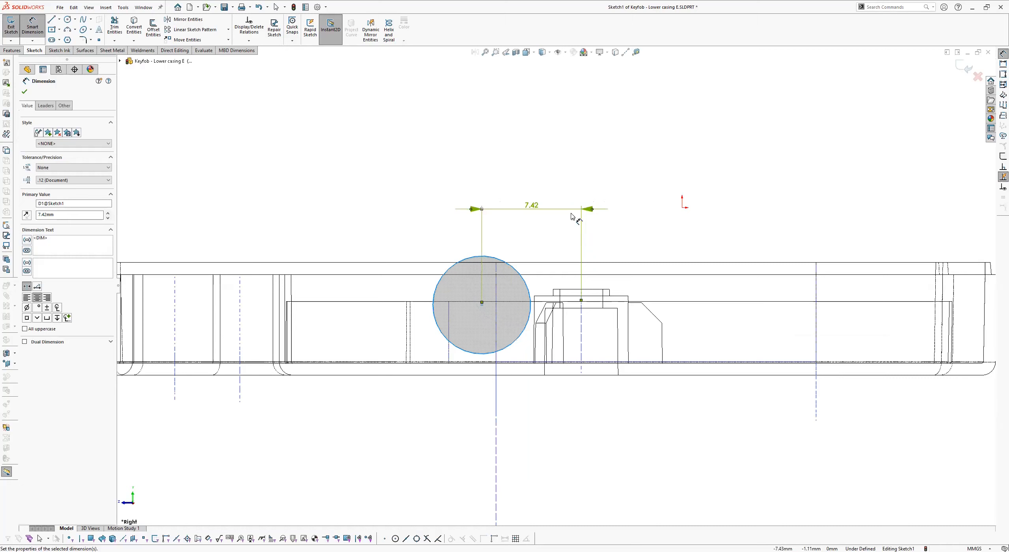
pyautogui.click(461, 266)
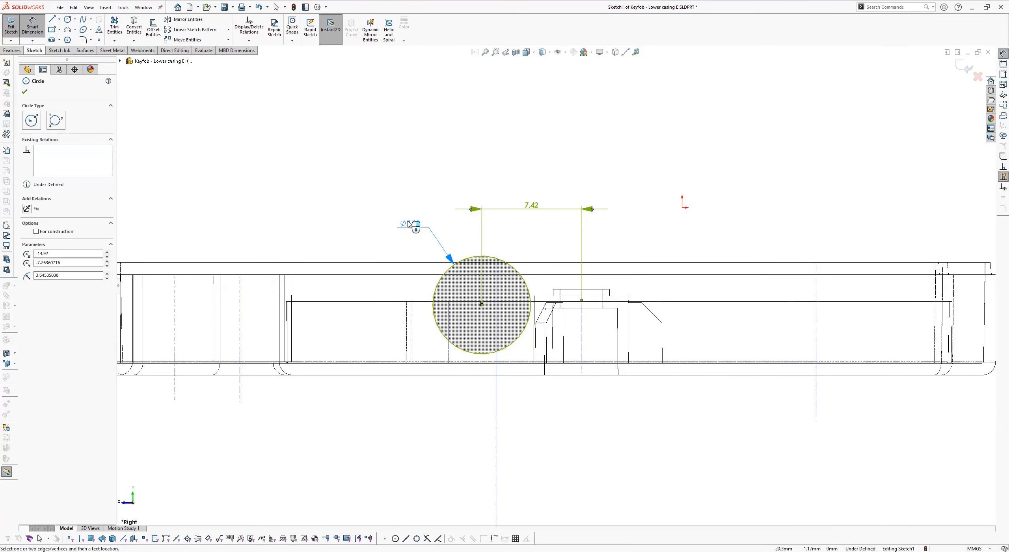
pyautogui.click(377, 208)
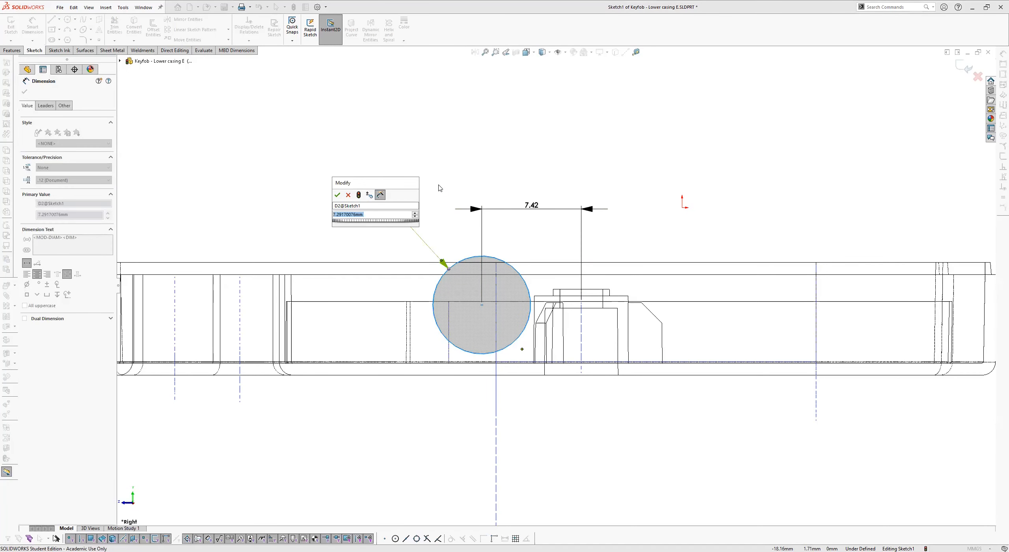
pyautogui.write('10.')
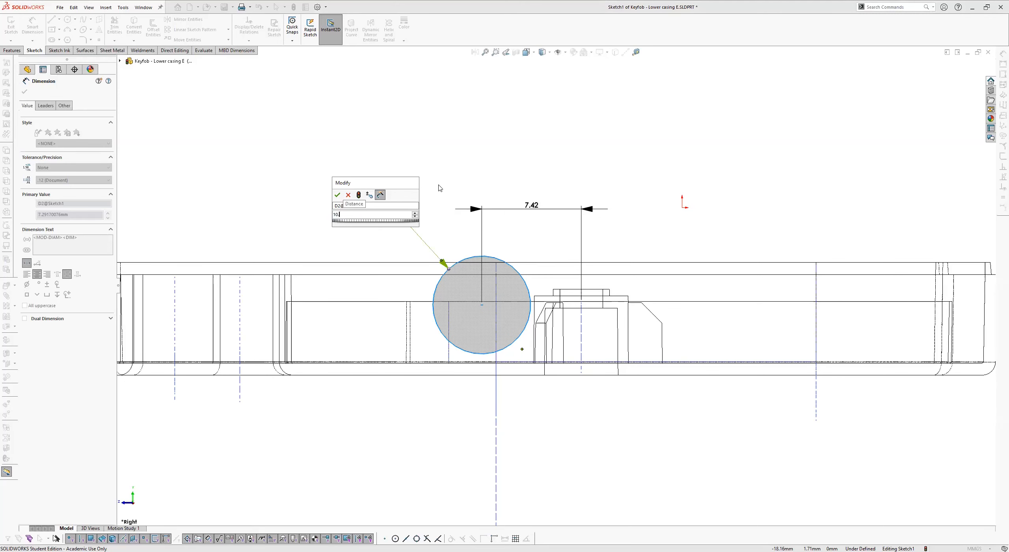
pyautogui.write('4')
pyautogui.press('Return')
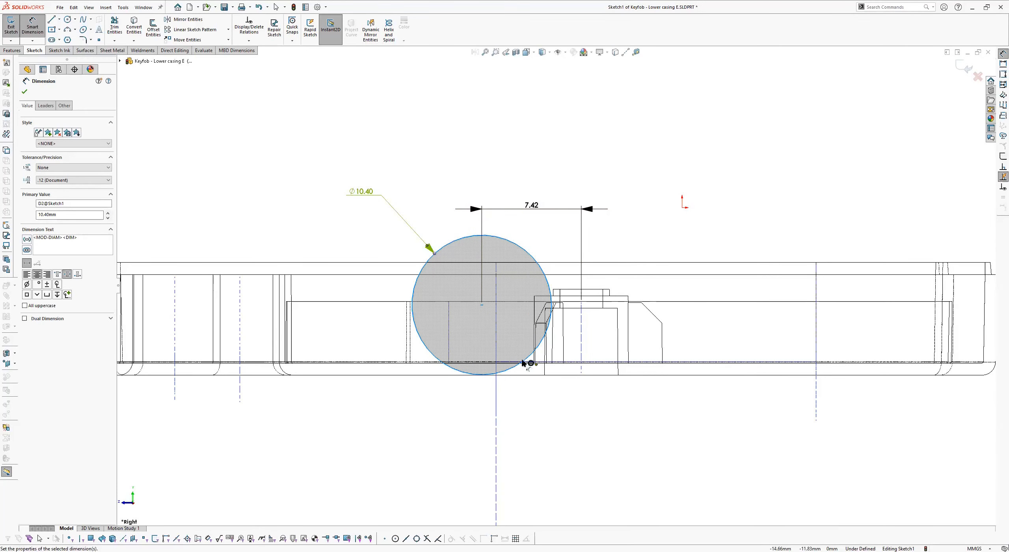
# Dimension the height of the circle's centre above the casing's inner floor and set it to 5.3 mm.
pyautogui.click(481, 304)
pyautogui.scroll(3, 482, 307)
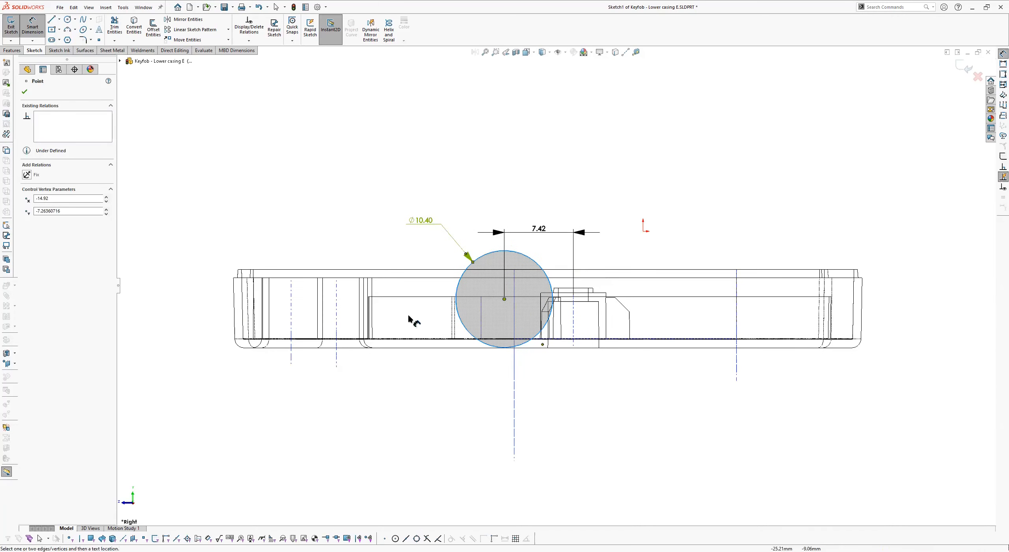
pyautogui.scroll(-3, 346, 264)
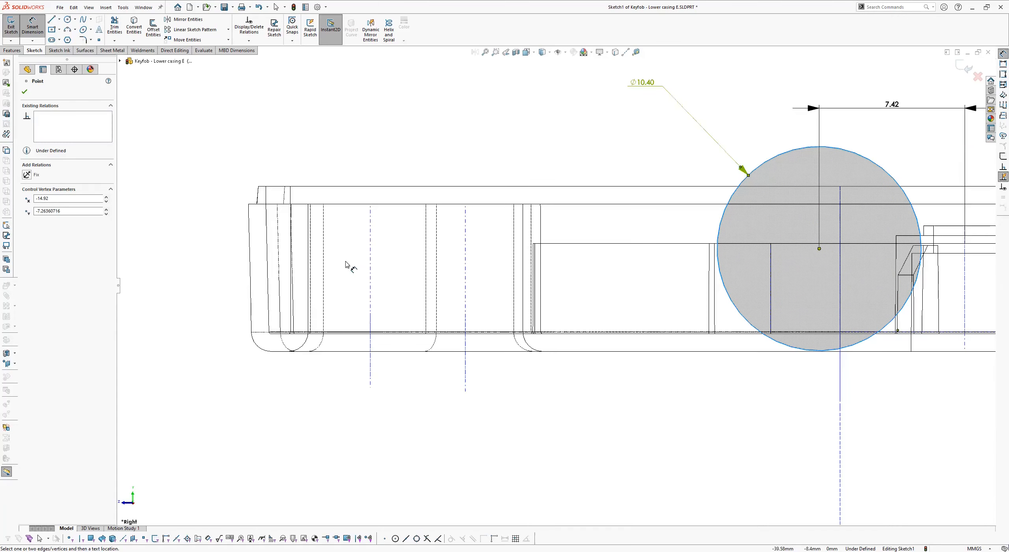
pyautogui.scroll(-1, 291, 333)
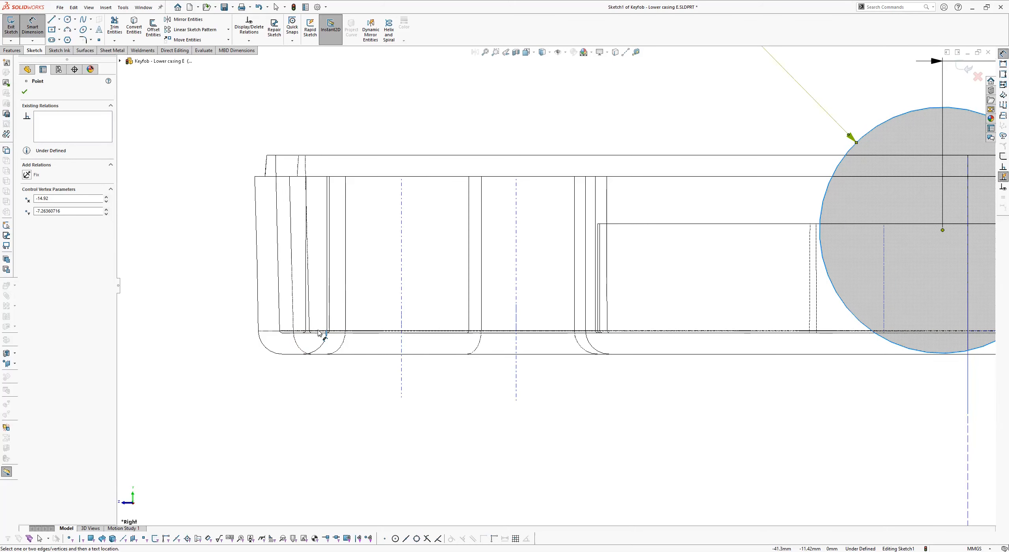
pyautogui.click(321, 332)
pyautogui.scroll(2, 357, 308)
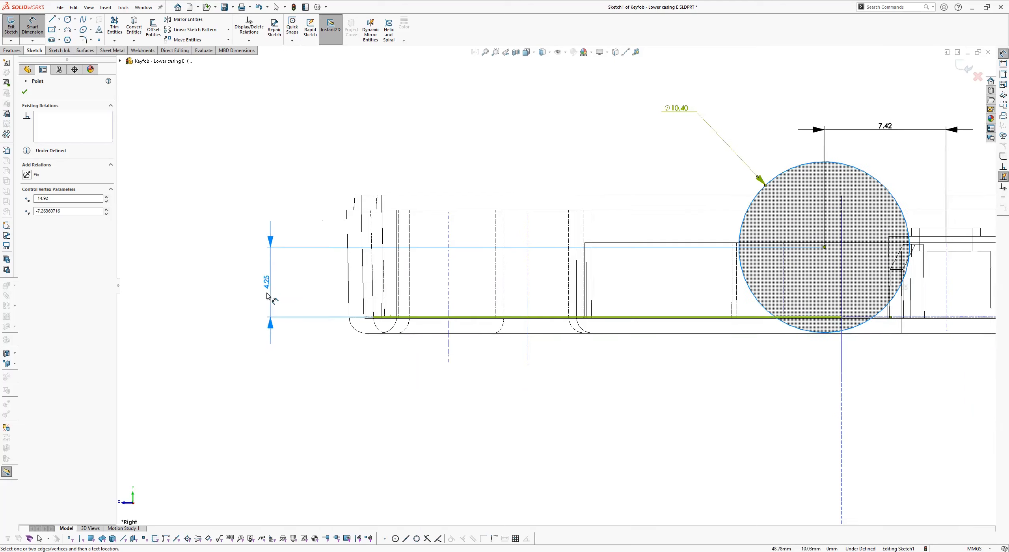
pyautogui.click(264, 295)
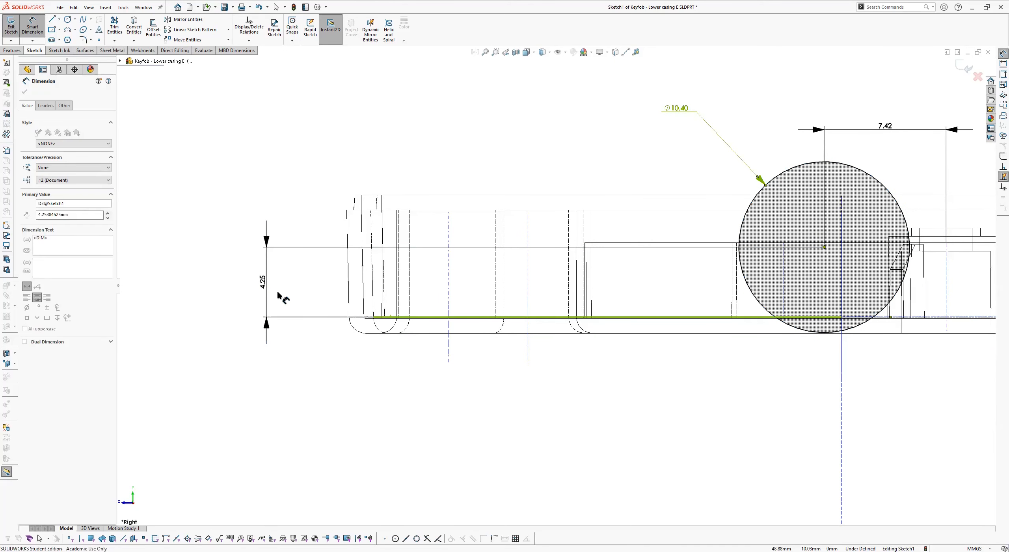
pyautogui.write('5')
pyautogui.press('Return')
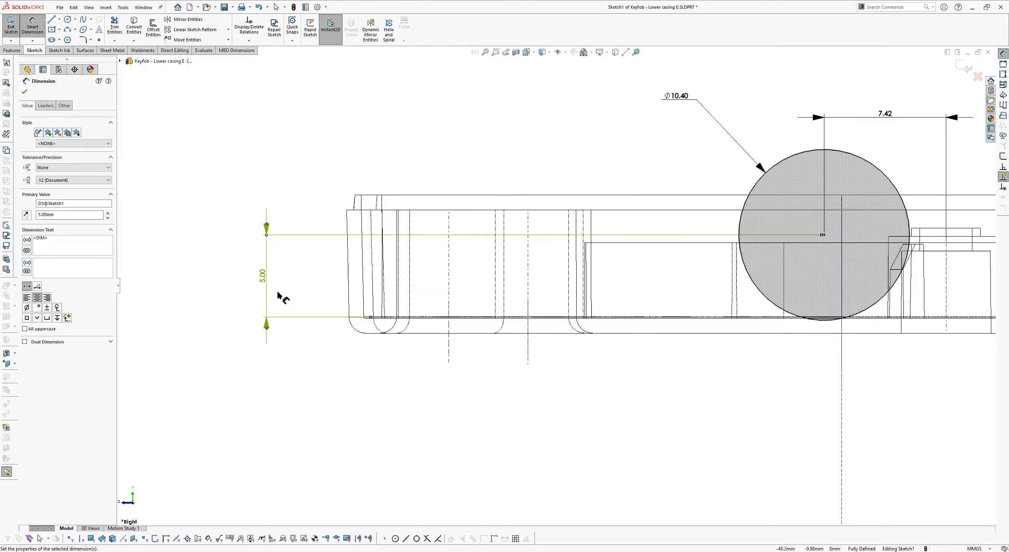
pyautogui.click(44, 214)
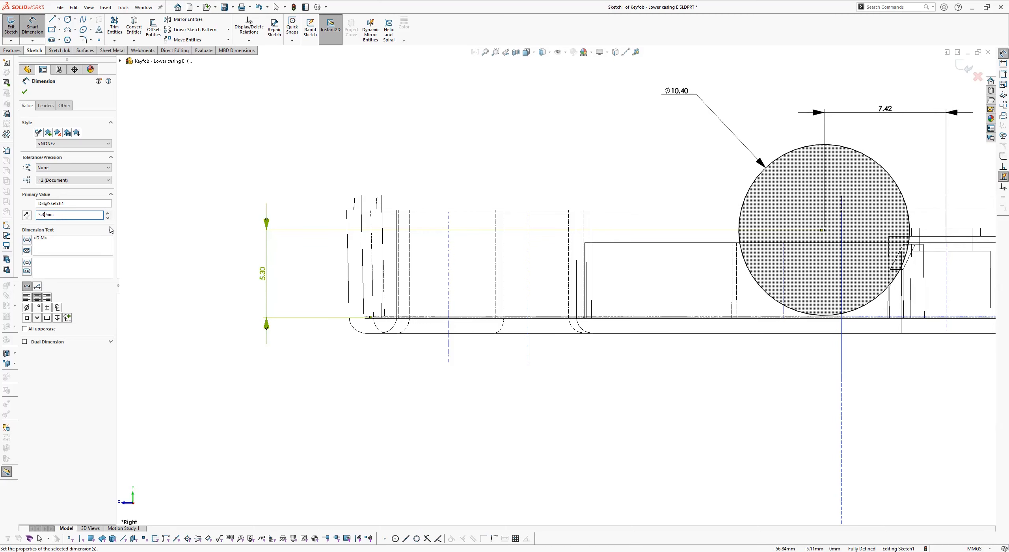
# Sketch a slanted line at about 58° from the circle's lower edge beside the screw boss up to just below the casing rim.
pyautogui.scroll(1, 728, 192)
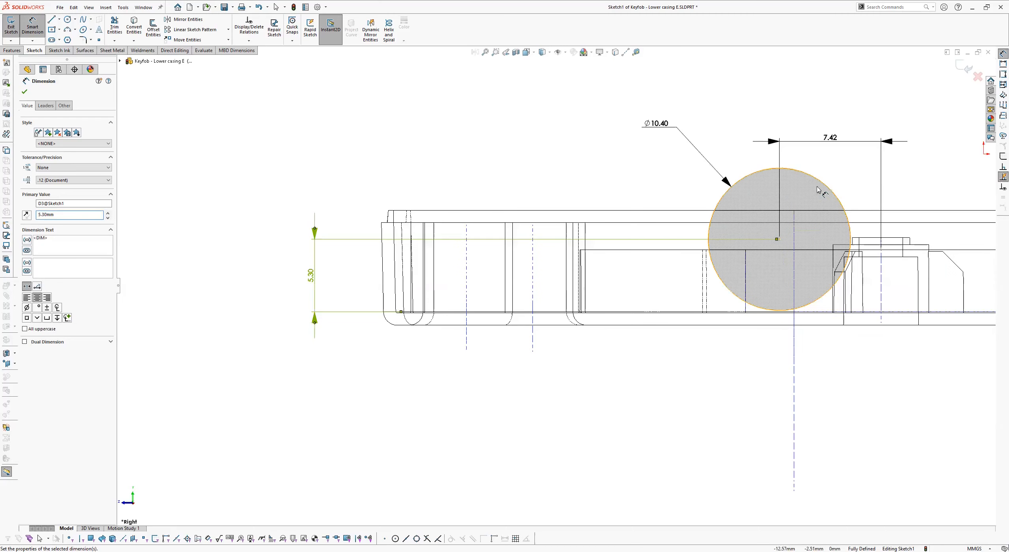
pyautogui.scroll(2, 790, 175)
pyautogui.scroll(-1, 941, 148)
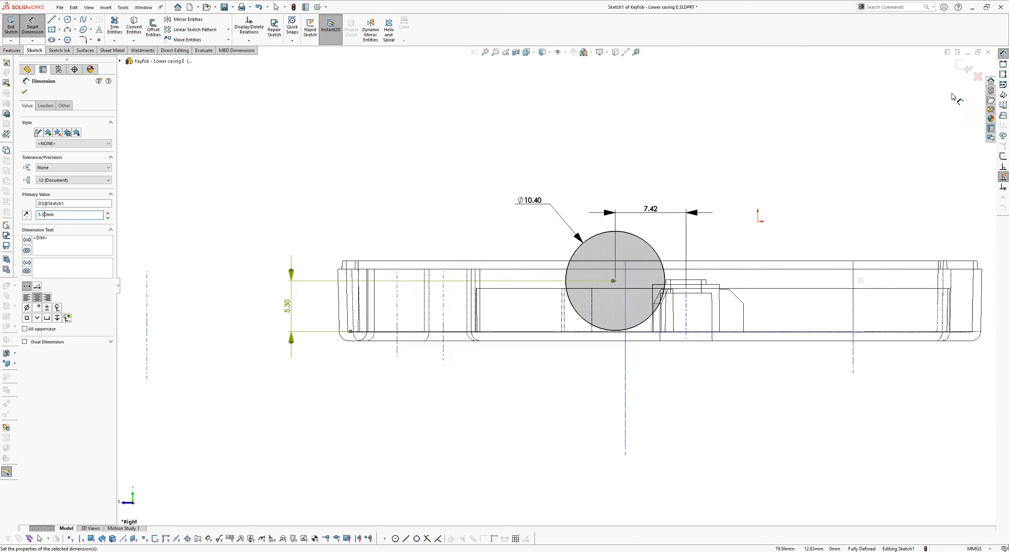
pyautogui.scroll(-3, 711, 227)
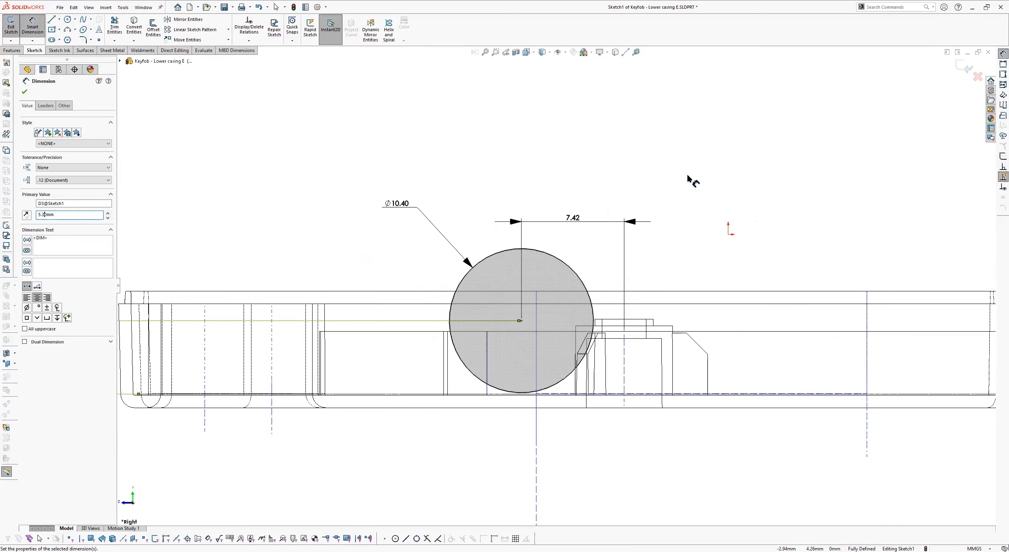
pyautogui.press('Escape')
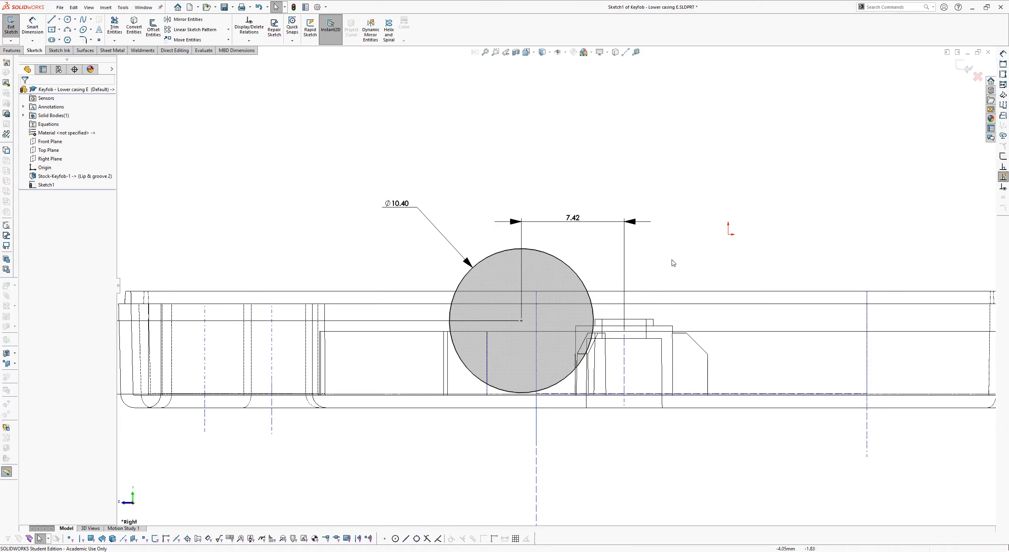
pyautogui.moveTo(664, 264); pyautogui.dragTo(665, 263, button='right')
pyautogui.press('s')
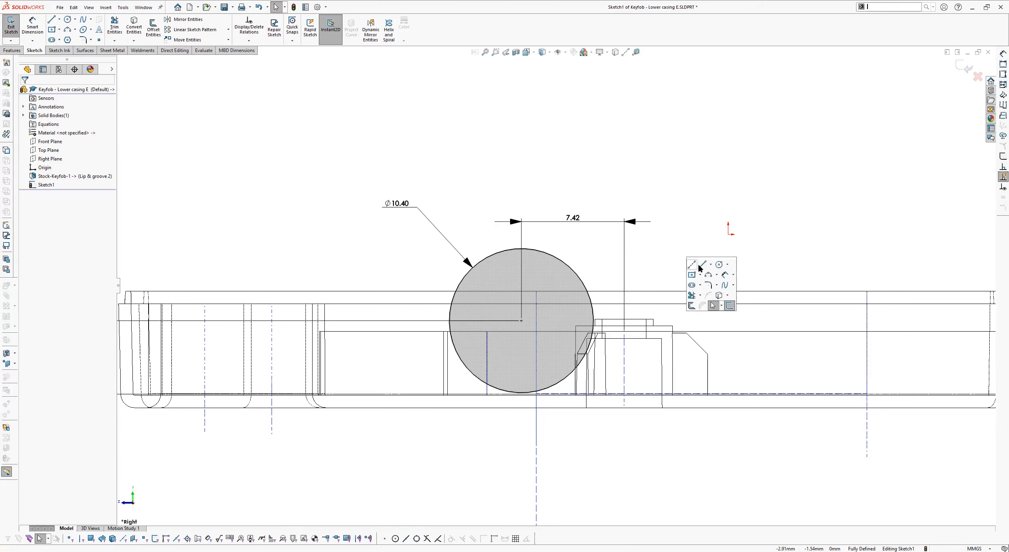
pyautogui.press('l')
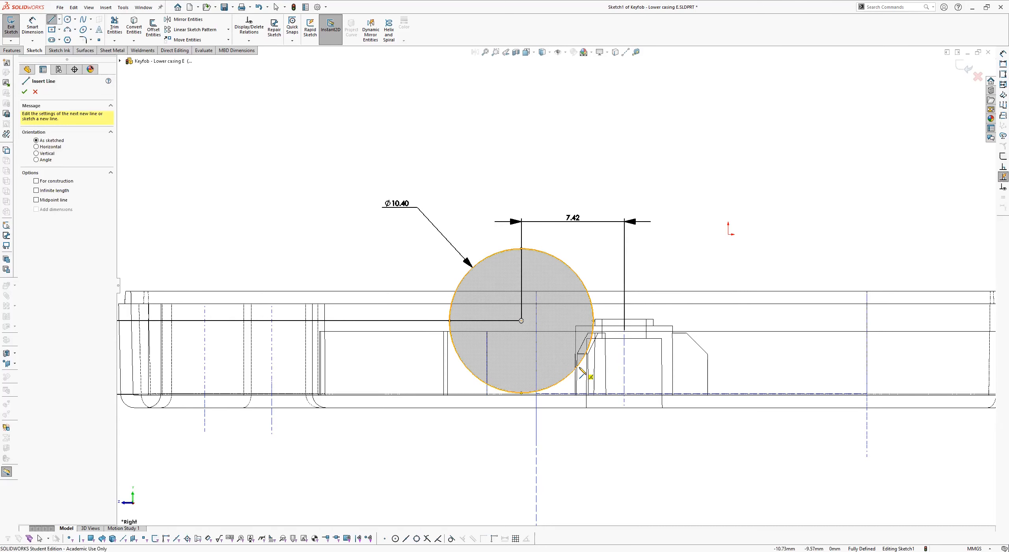
pyautogui.click(586, 360)
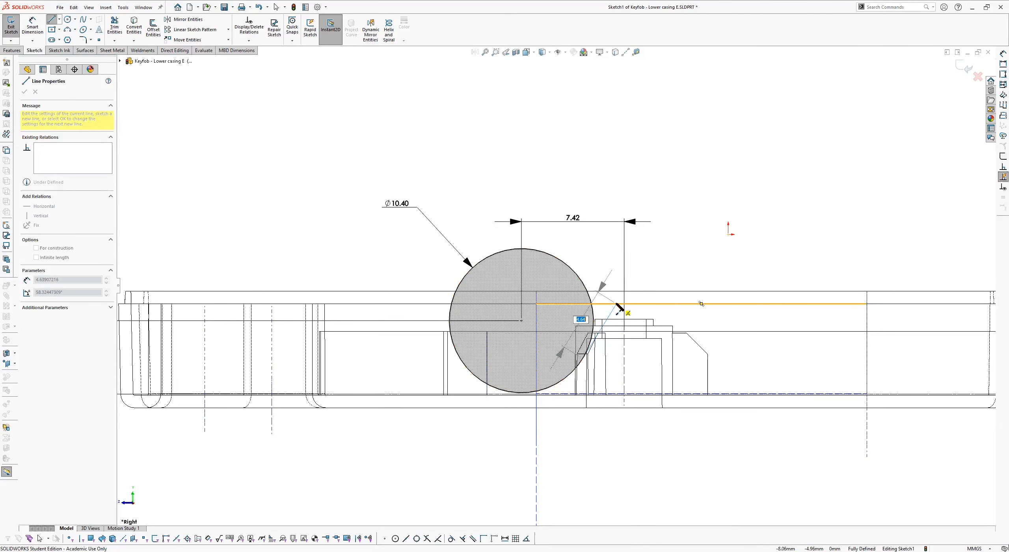
pyautogui.click(619, 299)
pyautogui.press('Escape')
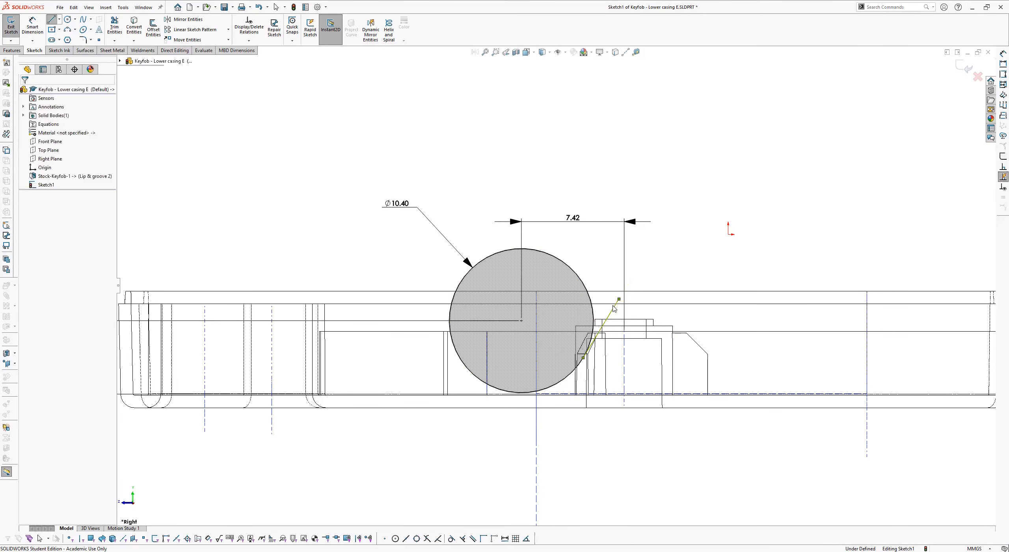
# Sketch a horizontal line about 7 mm long from the slanted line's upper end to directly above the circle's centre.
pyautogui.moveTo(647, 259); pyautogui.dragTo(651, 216, button='right')
pyautogui.press('s')
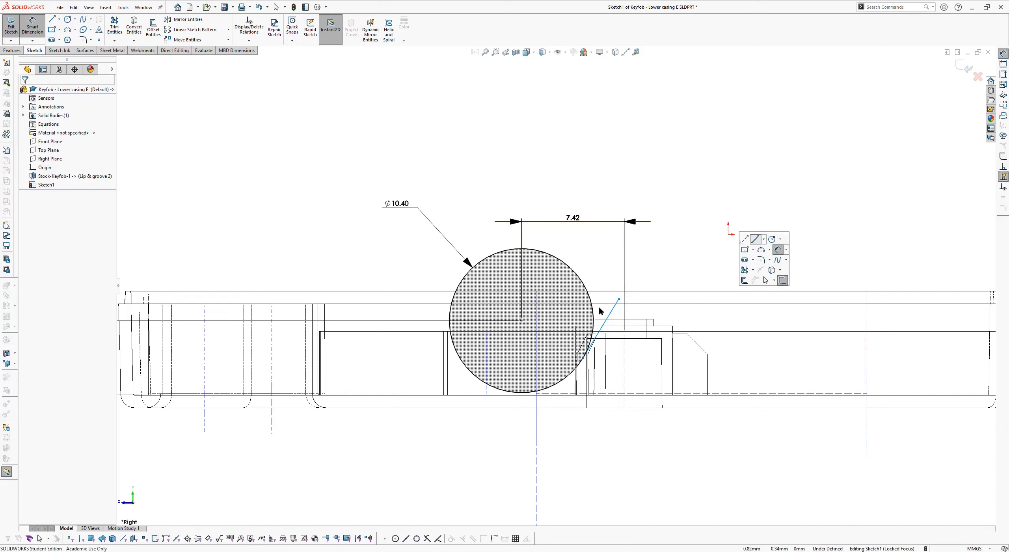
pyautogui.click(755, 239)
pyautogui.click(618, 298)
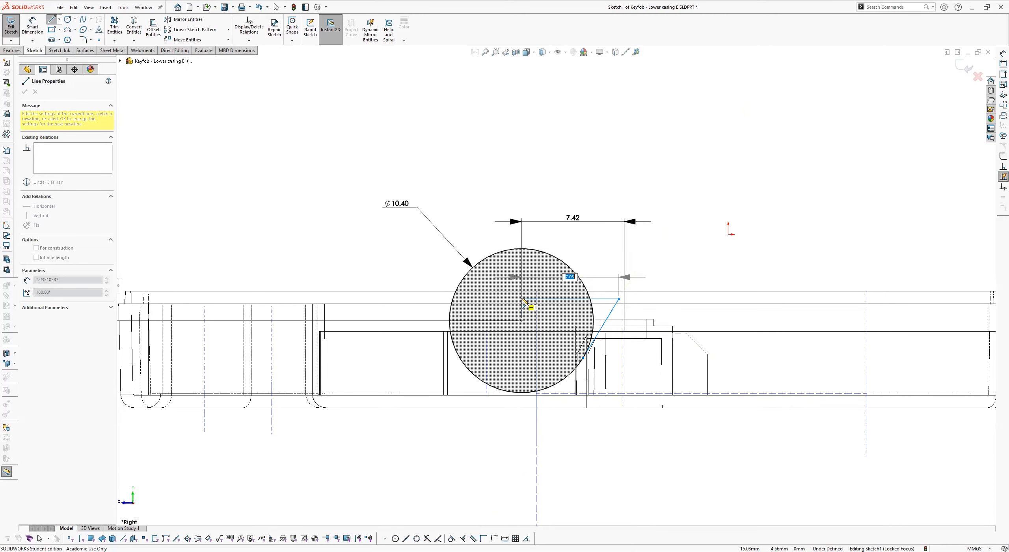
pyautogui.doubleClick(521, 298)
pyautogui.press('Escape')
# Sketch a vertical construction line from the circle's centre upwards beyond the top of the circle.
pyautogui.press('s')
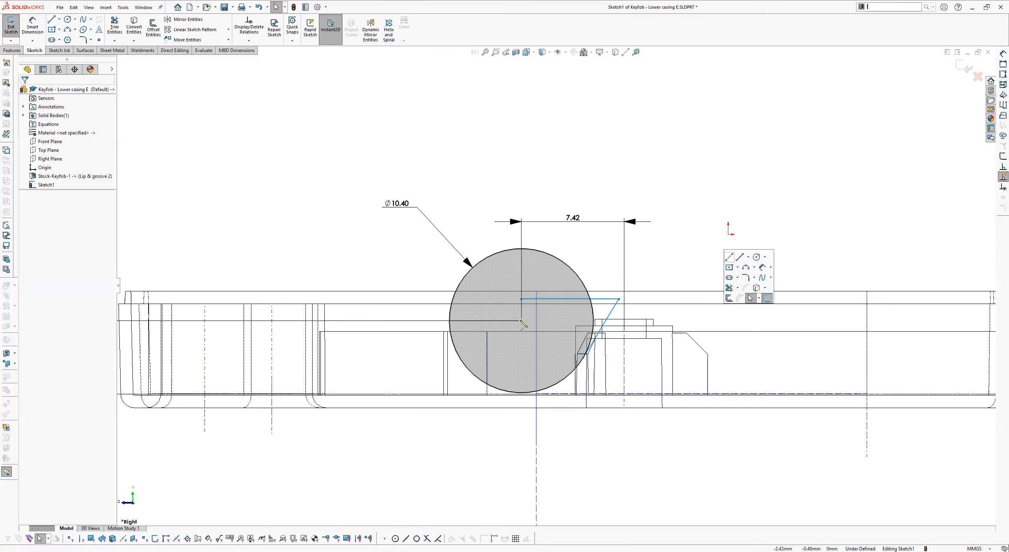
pyautogui.press('l')
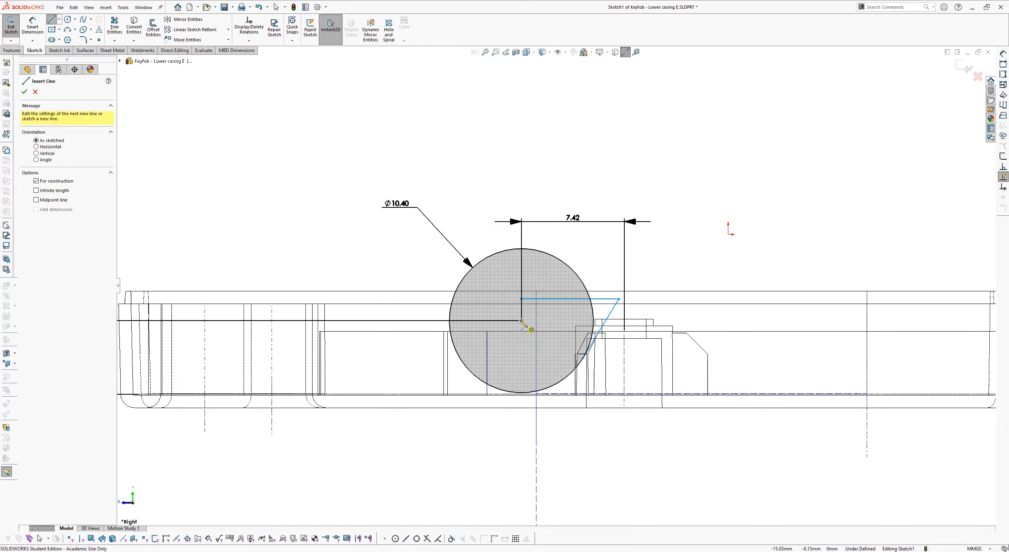
pyautogui.click(521, 320)
pyautogui.doubleClick(522, 171)
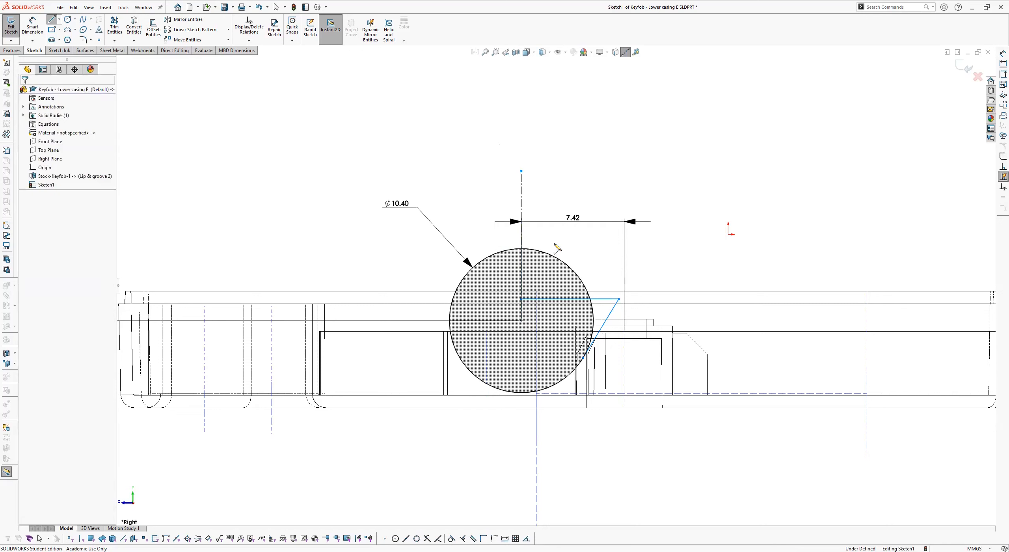
# Mirror the slanted and horizontal lines about the vertical construction line, keeping the originals.
pyautogui.click(610, 303)
pyautogui.keyDown('ctrl'); pyautogui.click(610, 299); pyautogui.keyUp('ctrl')
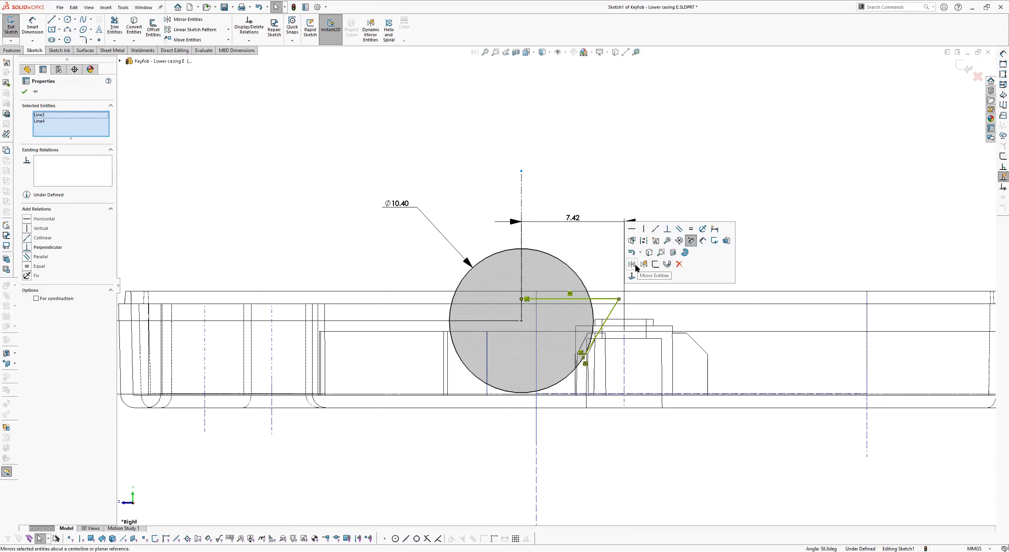
pyautogui.click(635, 265)
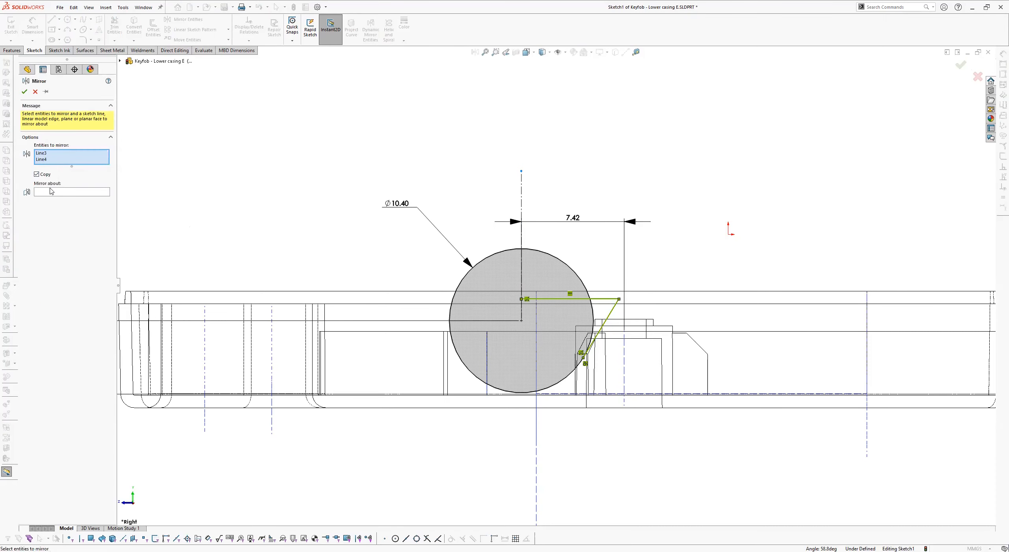
pyautogui.click(52, 193)
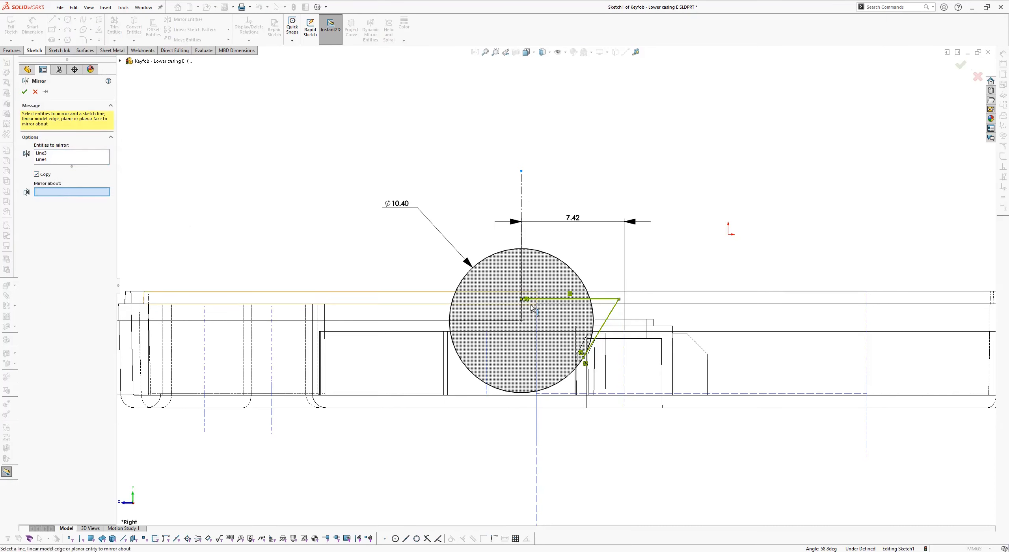
pyautogui.click(522, 207)
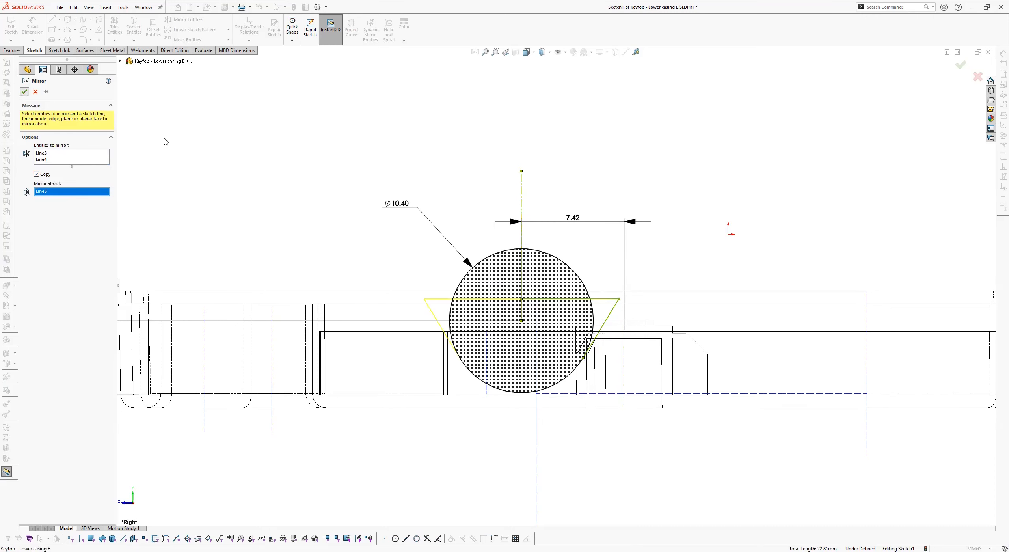
pyautogui.press('Return')
# Dimension the length of the profile's horizontal top line.
pyautogui.press('d')
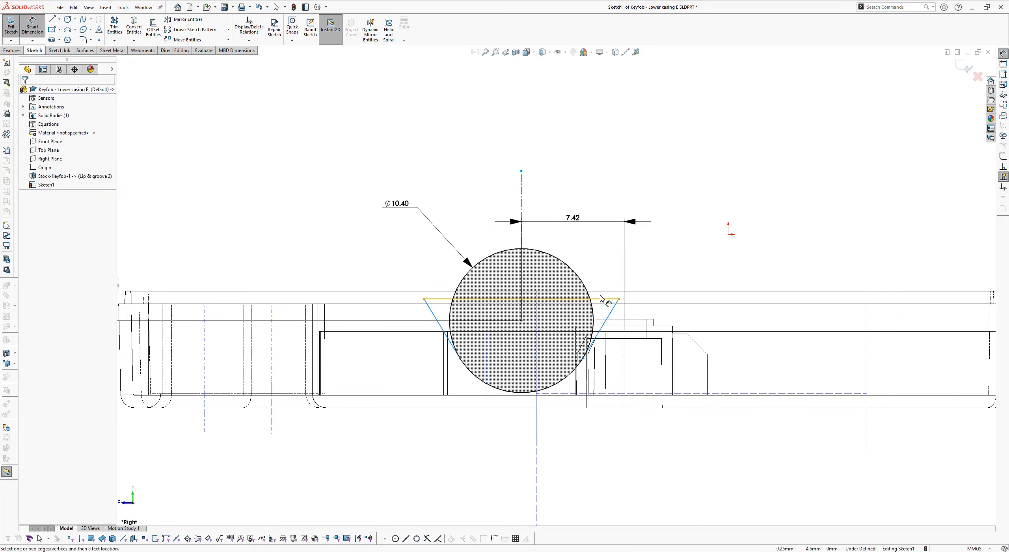
pyautogui.click(600, 298)
pyautogui.click(591, 256)
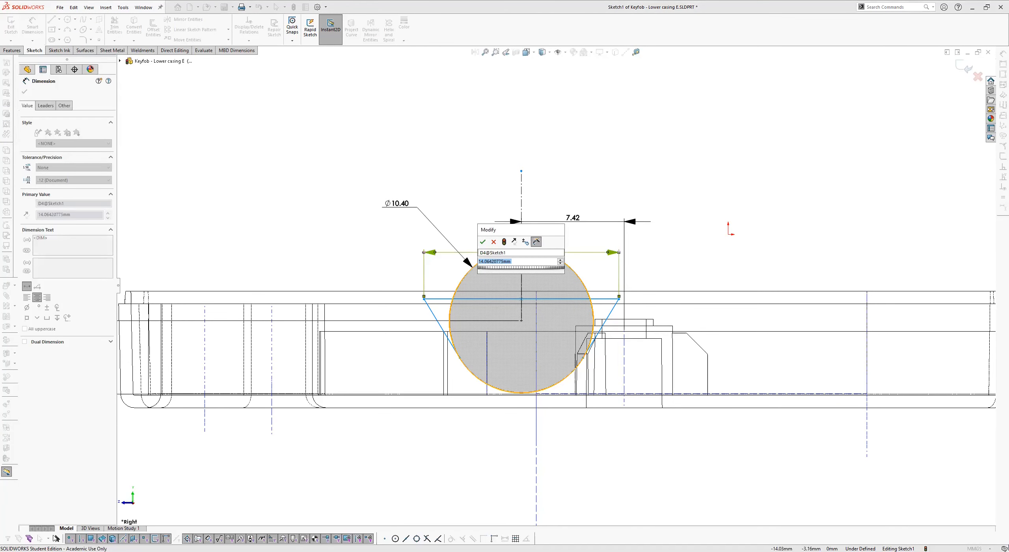
# Try a 1 mm length for the top line and undo the change.
pyautogui.write('1')
pyautogui.press('Return')
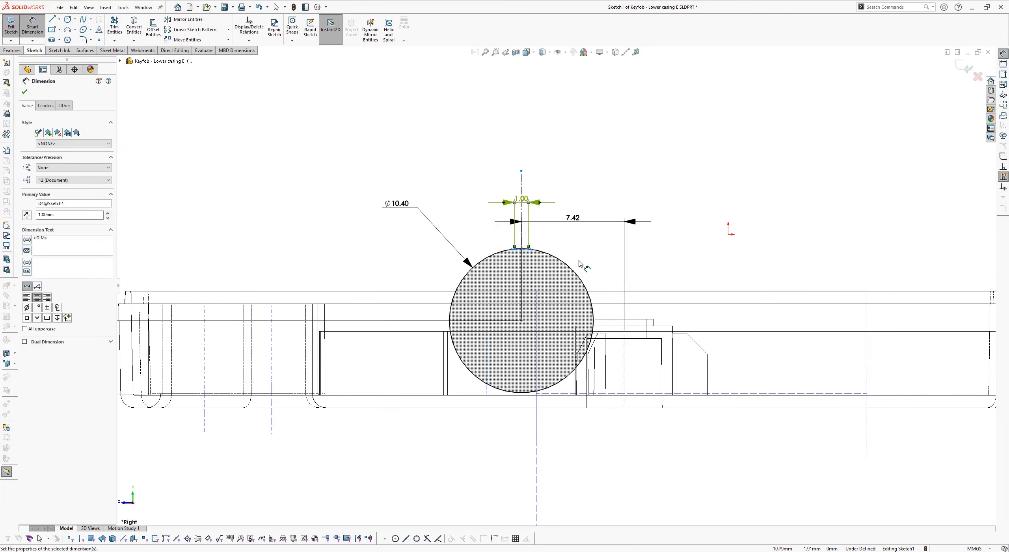
pyautogui.press('Escape')
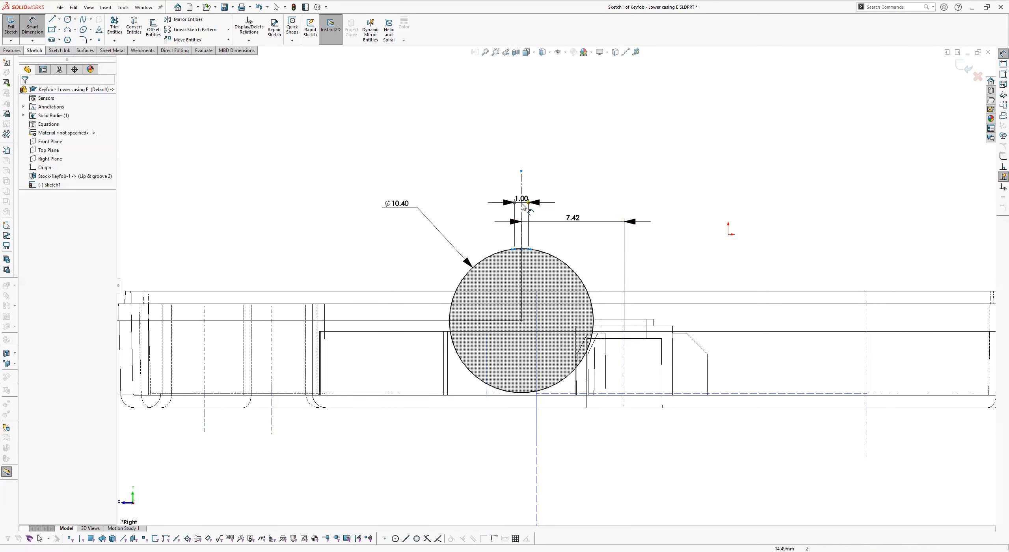
pyautogui.hotkey('ctrl', 'z')
# Move the top line's length dimension higher above the circle and set it to 15 mm.
pyautogui.moveTo(522, 249); pyautogui.dragTo(522, 229)
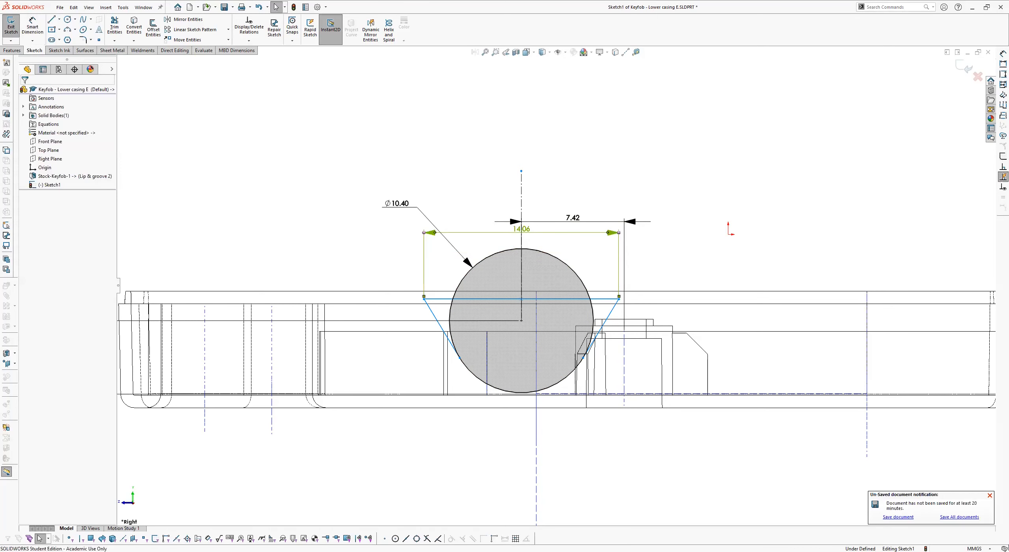
pyautogui.doubleClick(527, 232)
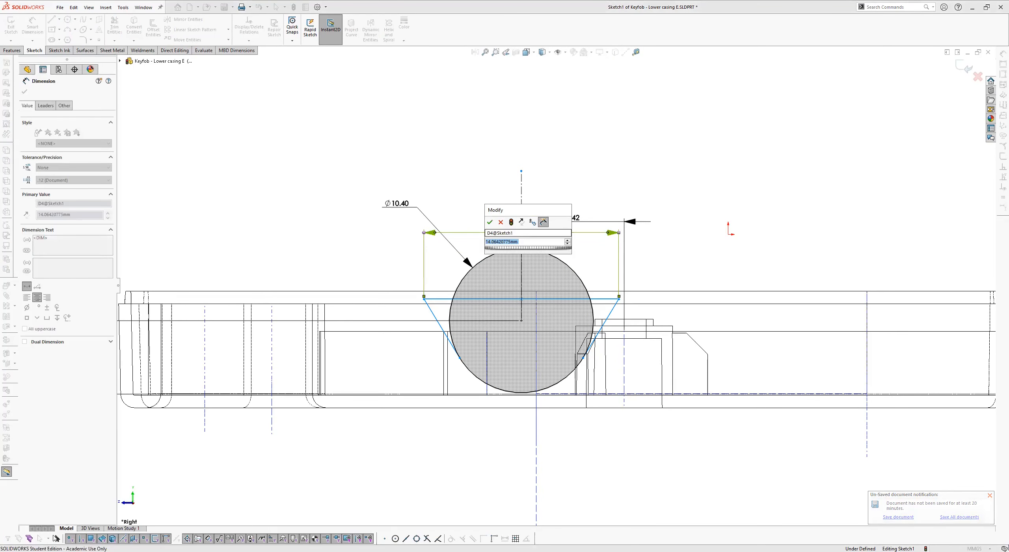
pyautogui.write('15')
pyautogui.press('Return')
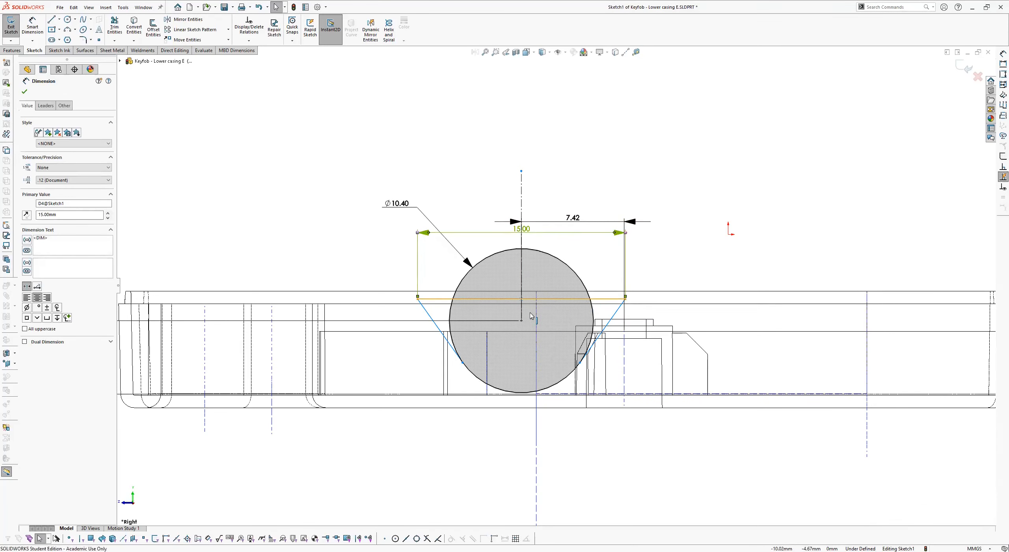
# Dimension the vertical distance between the circle's centre and the horizontal top line, keeping its current value.
pyautogui.click(590, 300)
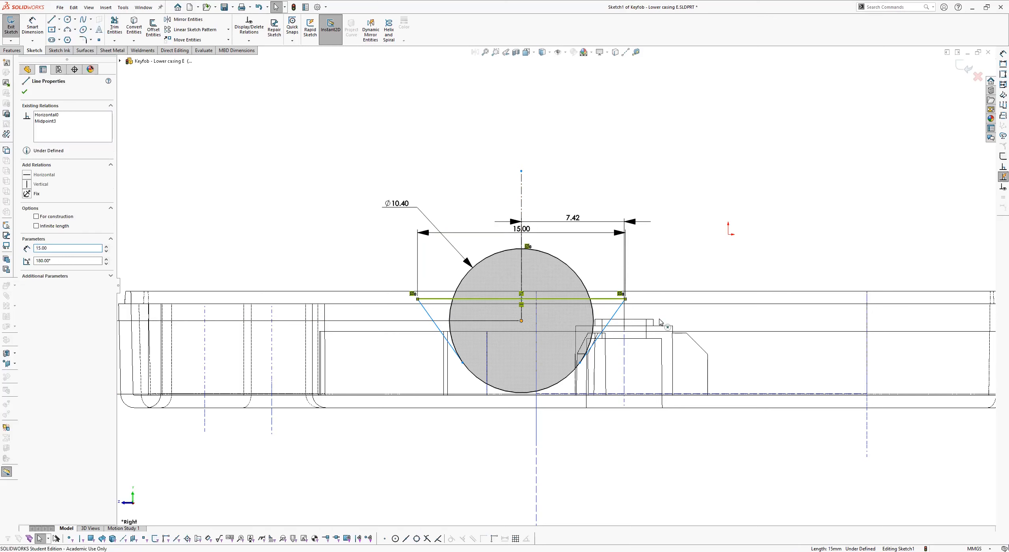
pyautogui.click(521, 321)
pyautogui.moveTo(674, 268); pyautogui.dragTo(691, 128, button='right')
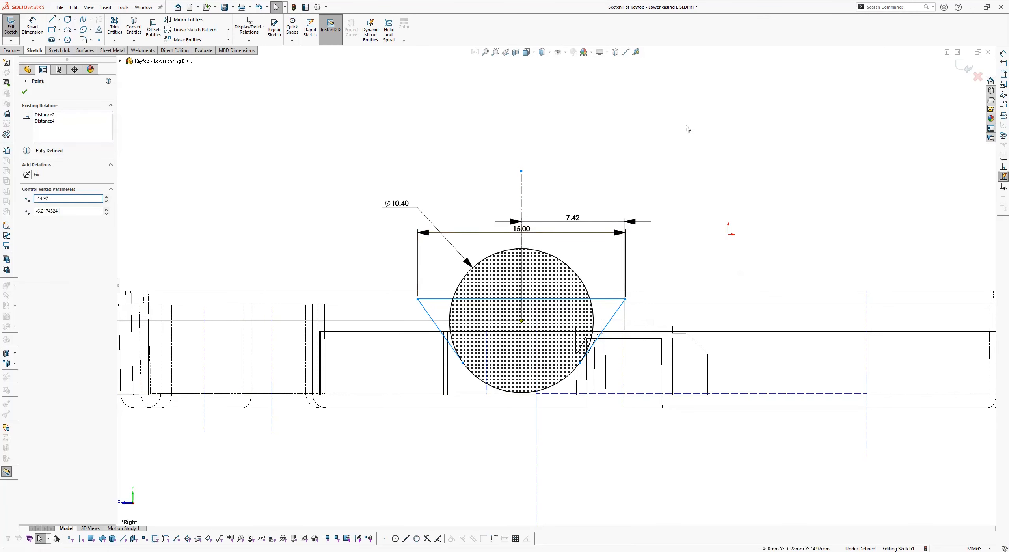
pyautogui.click(521, 320)
pyautogui.click(606, 301)
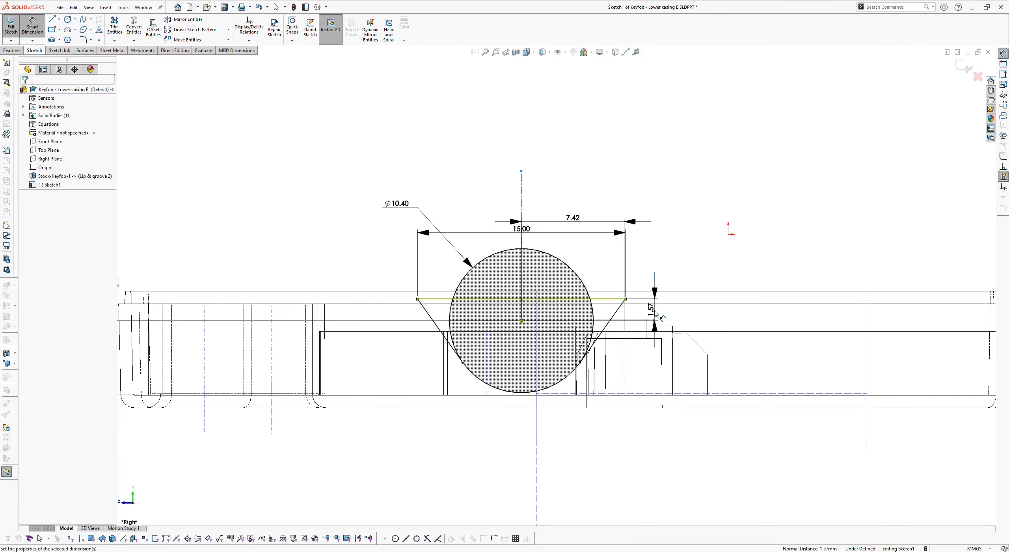
pyautogui.click(656, 312)
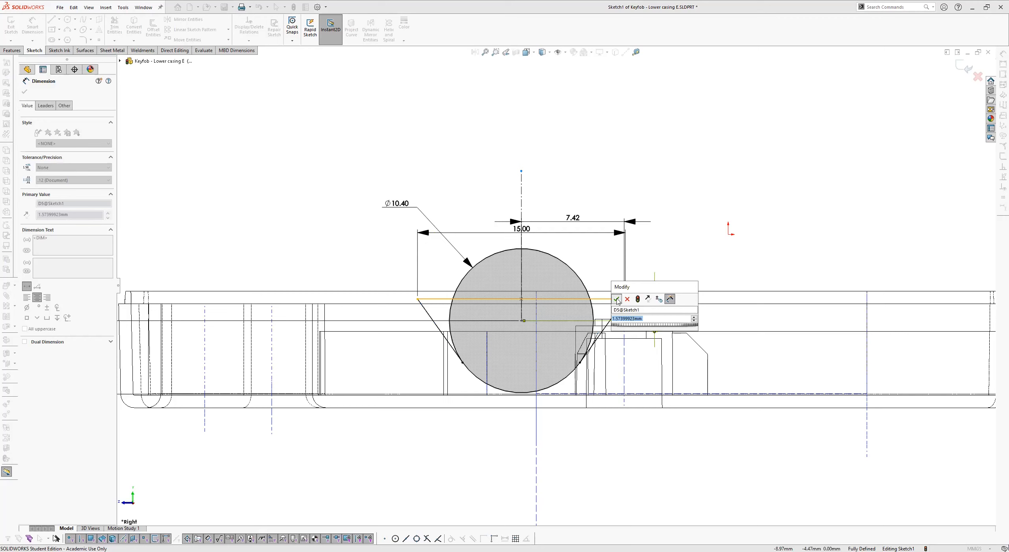
pyautogui.press('Escape')
# Power-trim the upper and side portions of the circle so only its lower arc closes the profile between the slanted lines.
pyautogui.moveTo(741, 147); pyautogui.dragTo(721, 173, button='right')
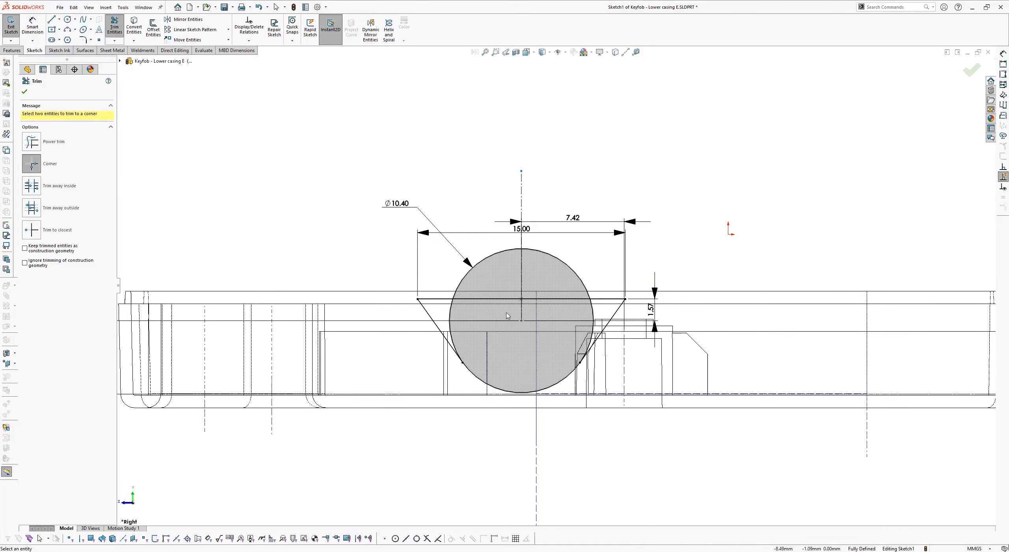
pyautogui.click(32, 141)
pyautogui.moveTo(576, 257); pyautogui.dragTo(549, 280)
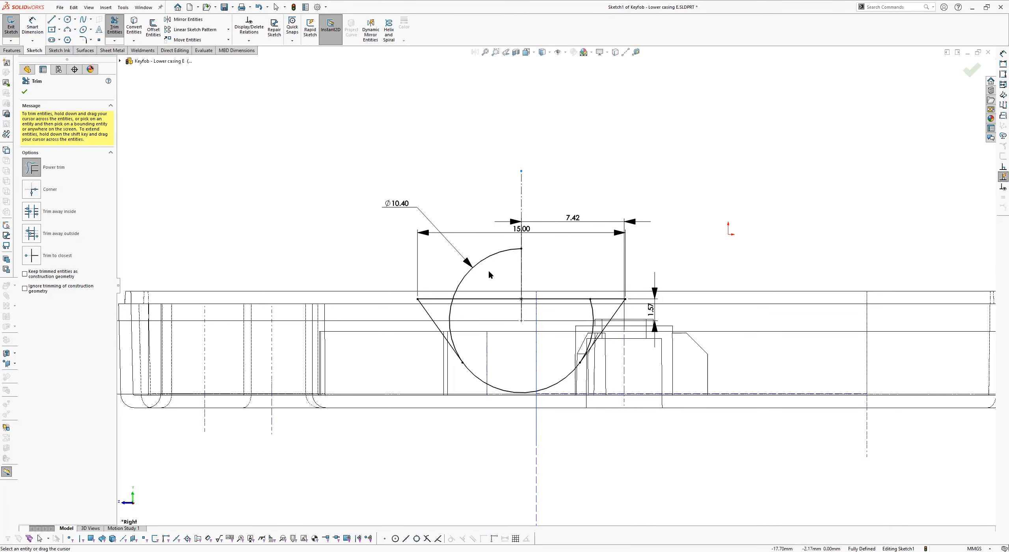
pyautogui.moveTo(489, 250); pyautogui.dragTo(492, 275)
pyautogui.moveTo(452, 312); pyautogui.dragTo(443, 314)
pyautogui.moveTo(584, 325); pyautogui.dragTo(595, 320)
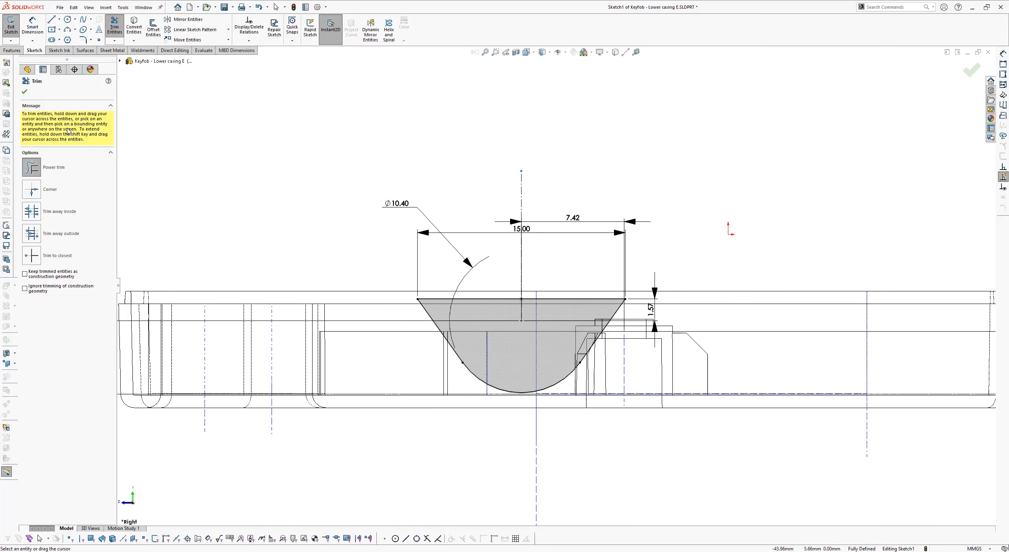
pyautogui.click(25, 93)
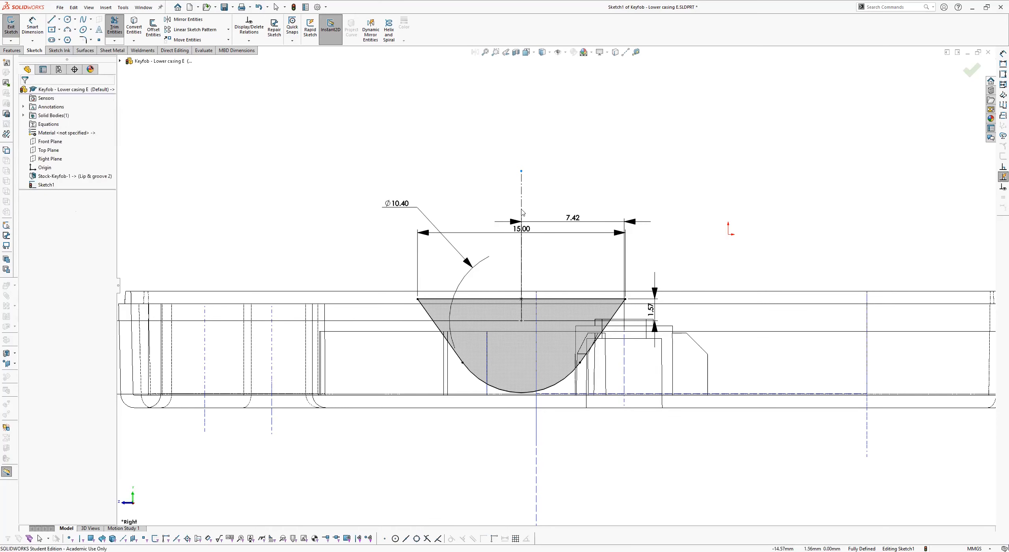
# Exit the sketch and show the lower casing shaded with edges, viewed at an angle into its interior.
pyautogui.click(961, 69)
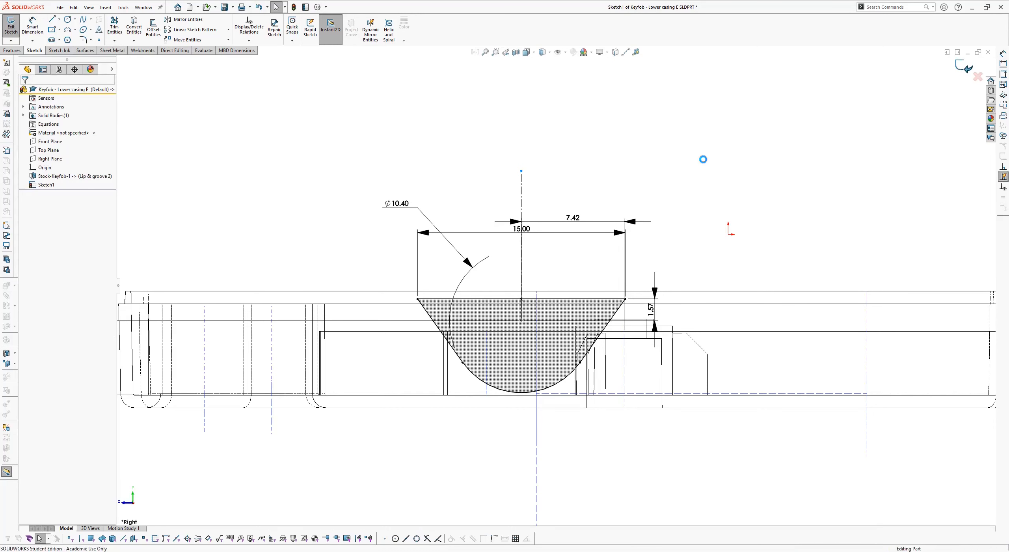
pyautogui.click(548, 52)
pyautogui.click(542, 67)
pyautogui.click(617, 152)
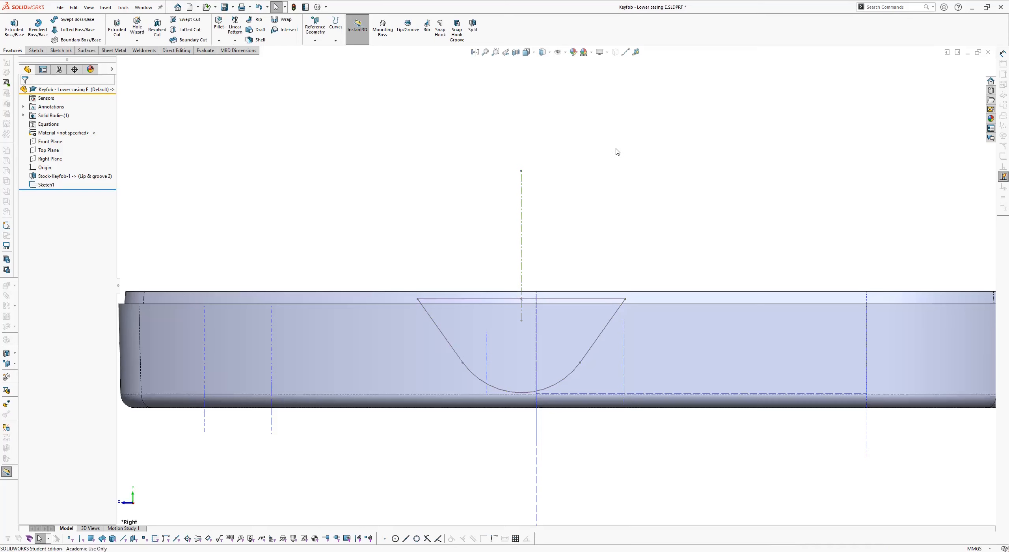
pyautogui.press('f')
pyautogui.moveTo(616, 149); pyautogui.dragTo(361, 210, button='middle')
pyautogui.moveTo(347, 260); pyautogui.dragTo(772, 333, button='middle')
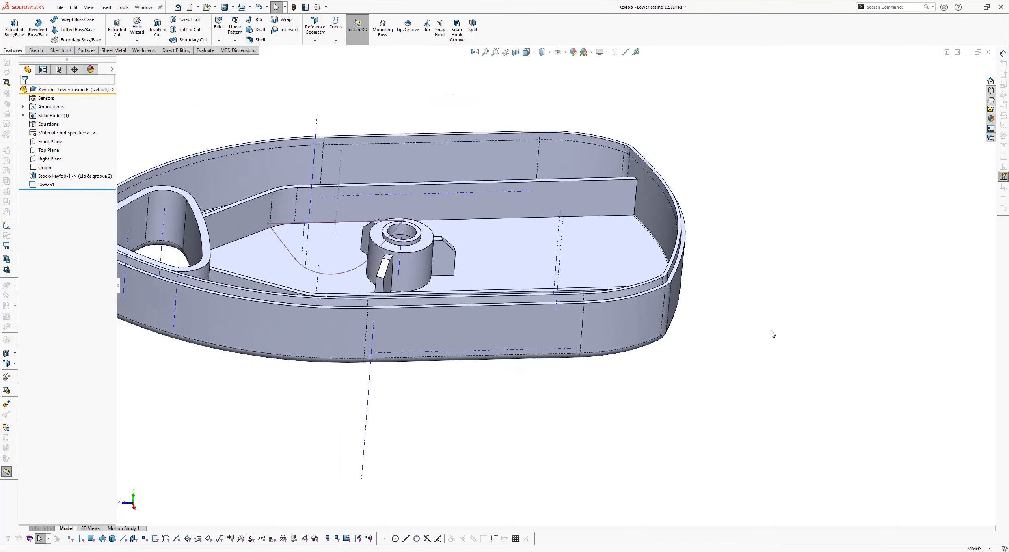
# Switch to the key fob assembly and measure the distance between the lower casing's screw boss axis and the battery's axis.
pyautogui.hotkey('ctrl', 'Tab')
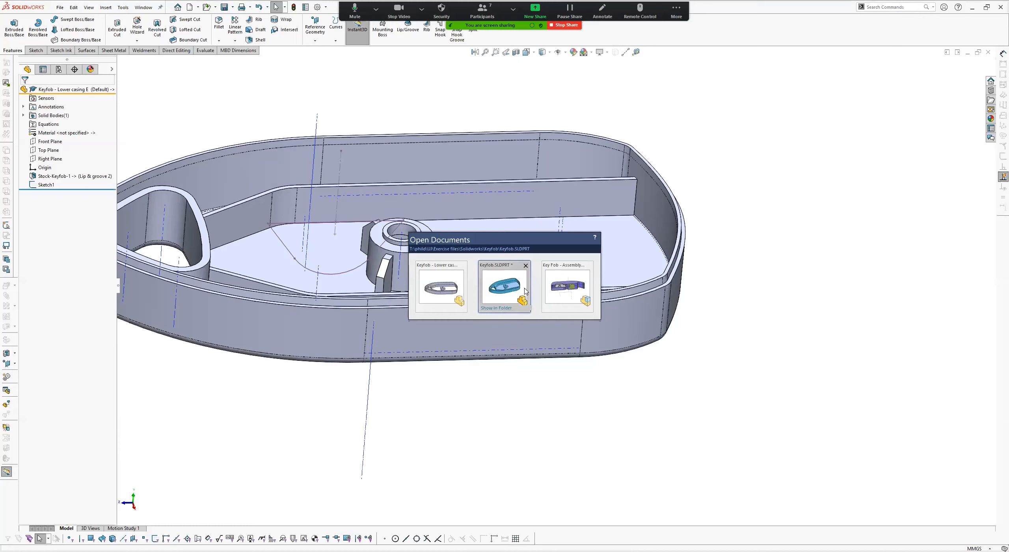
pyautogui.click(566, 283)
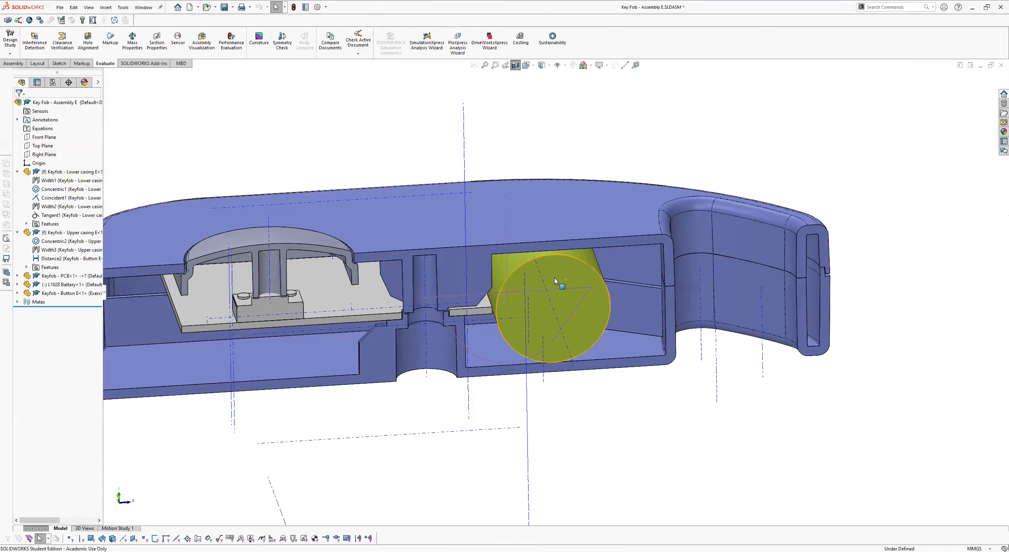
pyautogui.moveTo(557, 275); pyautogui.dragTo(542, 243, button='middle')
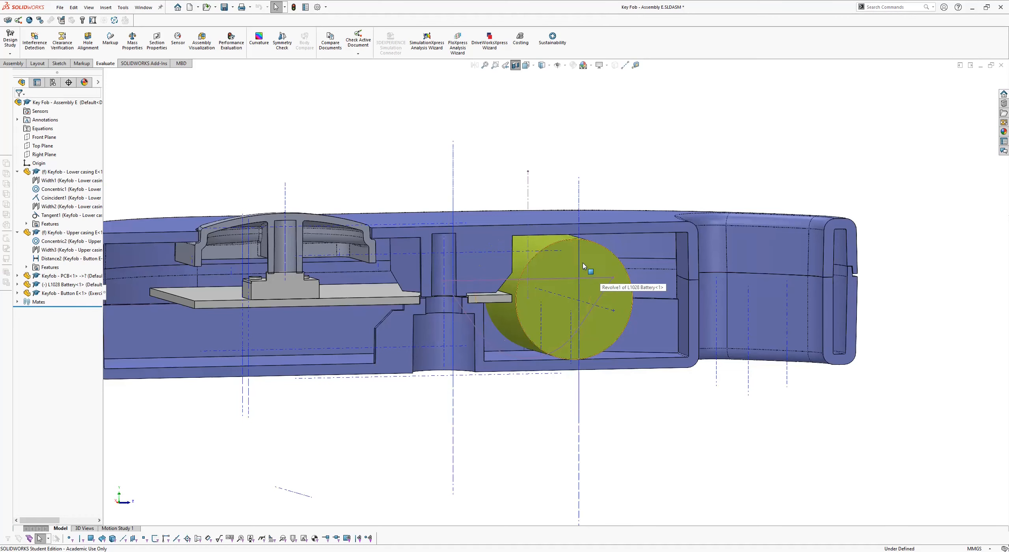
pyautogui.click(539, 244)
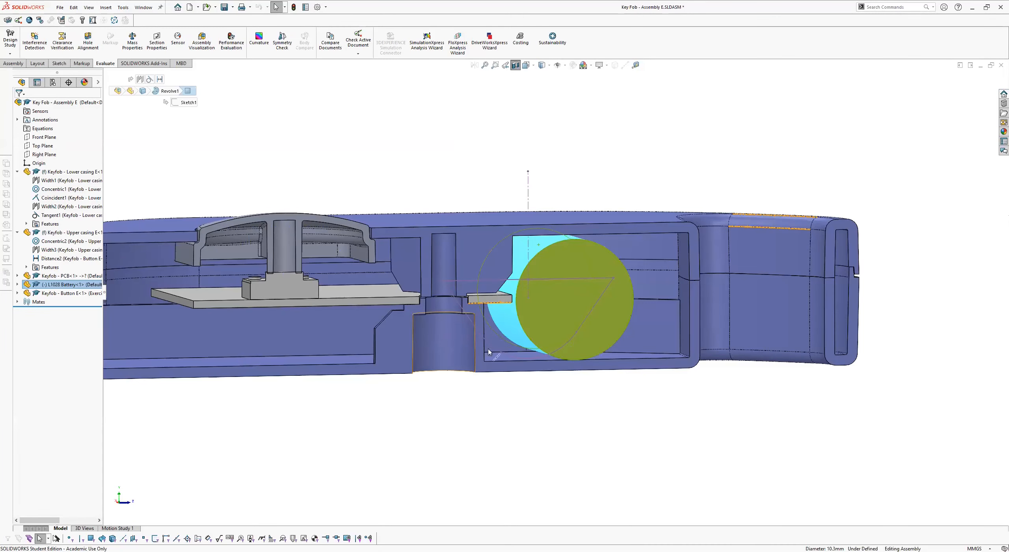
pyautogui.click(502, 395)
pyautogui.click(500, 392)
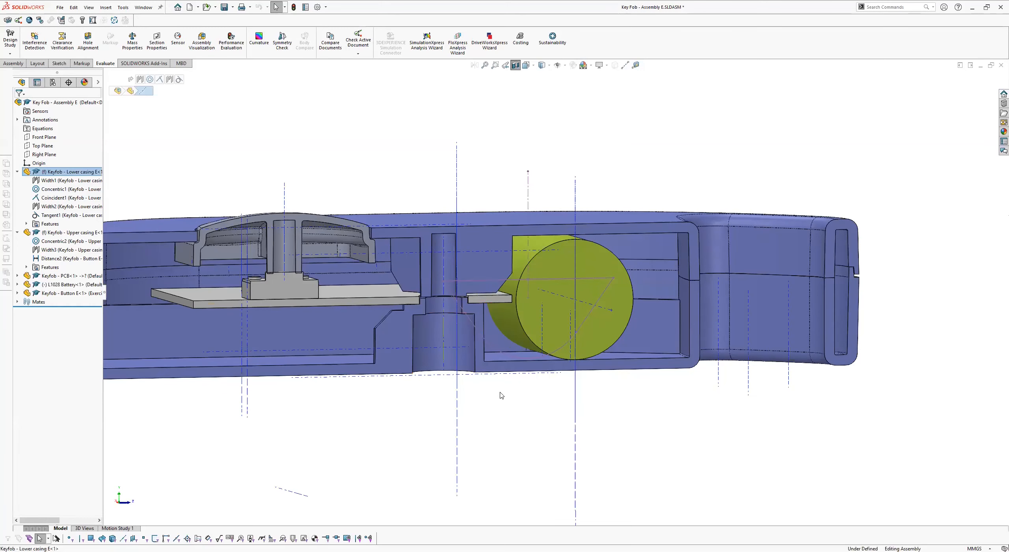
pyautogui.moveTo(500, 392); pyautogui.dragTo(498, 389, button='middle')
pyautogui.moveTo(450, 365); pyautogui.dragTo(449, 364, button='middle')
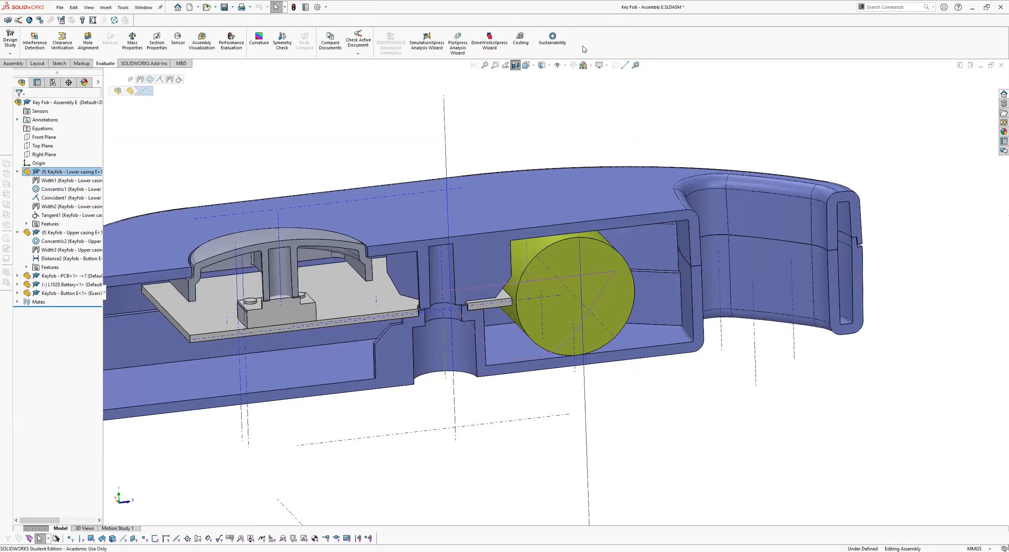
pyautogui.click(635, 66)
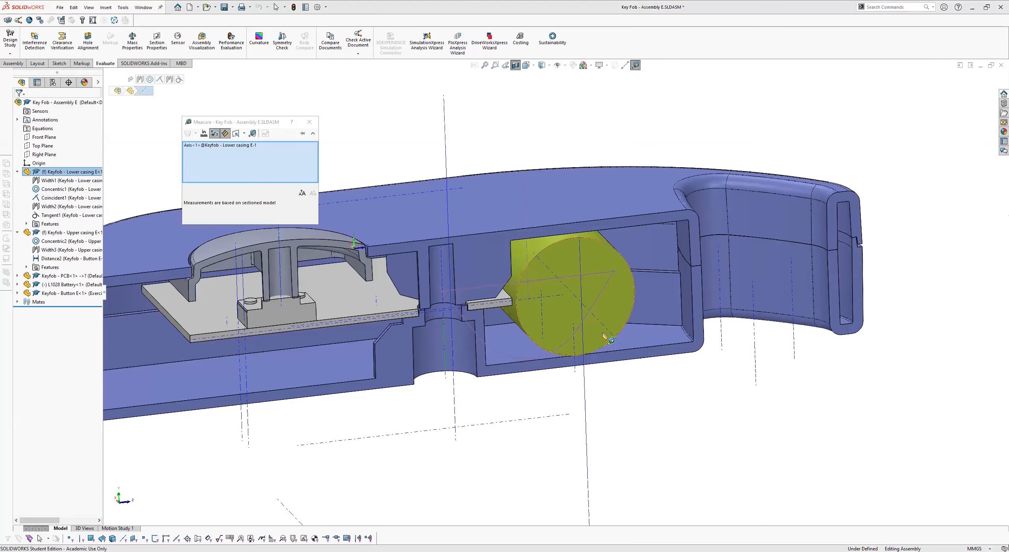
pyautogui.click(606, 331)
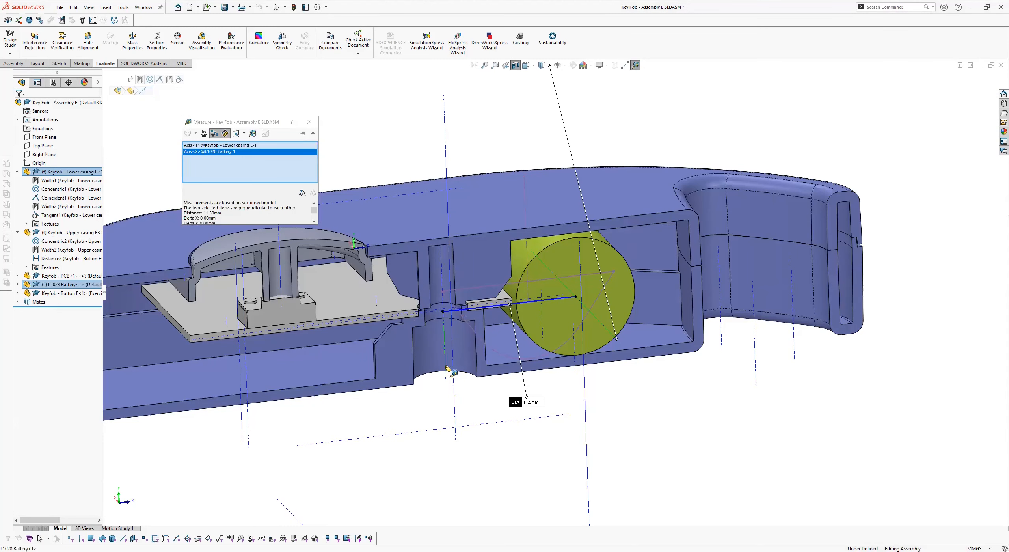
# Replace the first measured reference by re-selecting the lower casing's boss axis, copy the distance to the battery axis, and close the measurement.
pyautogui.click(241, 145)
pyautogui.press('Delete')
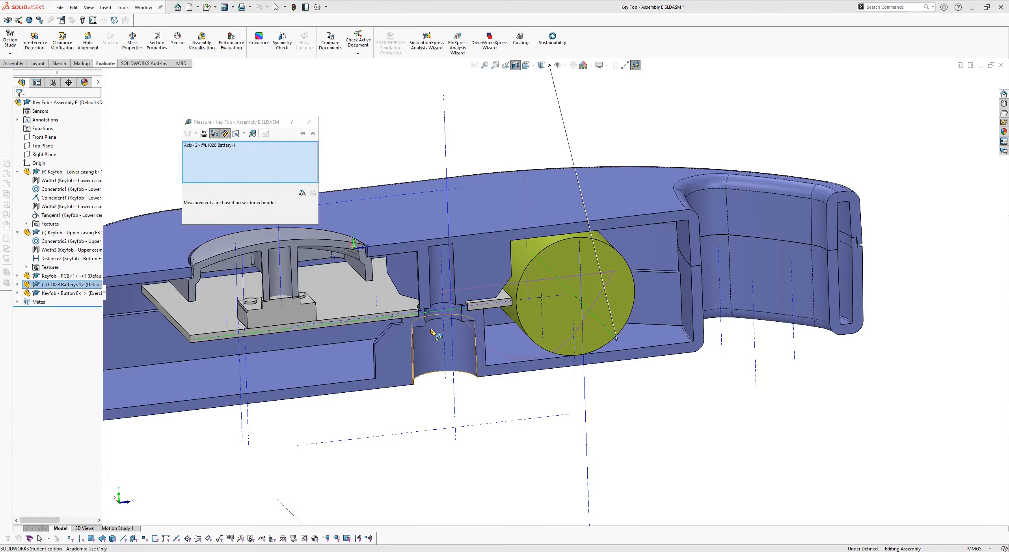
pyautogui.click(444, 377)
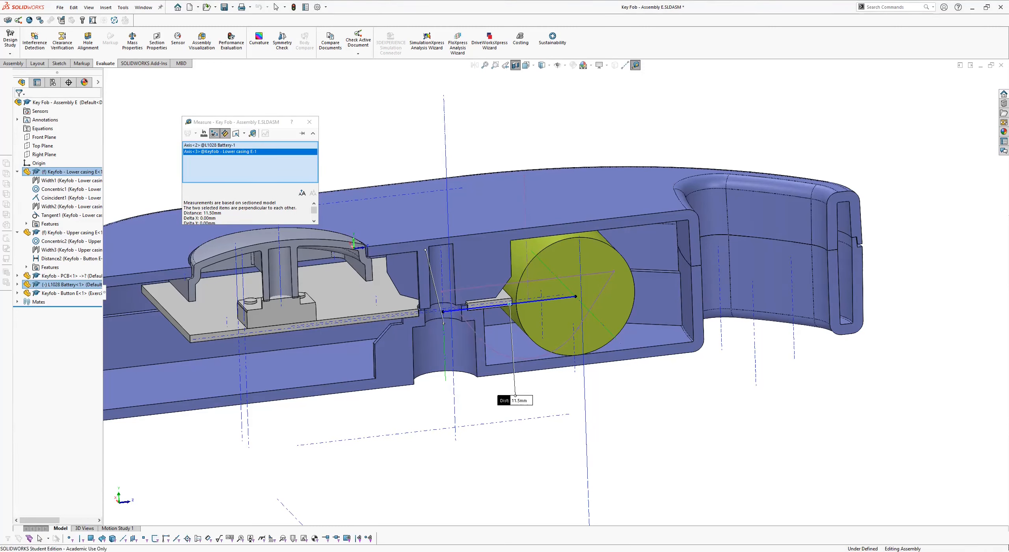
pyautogui.click(521, 401)
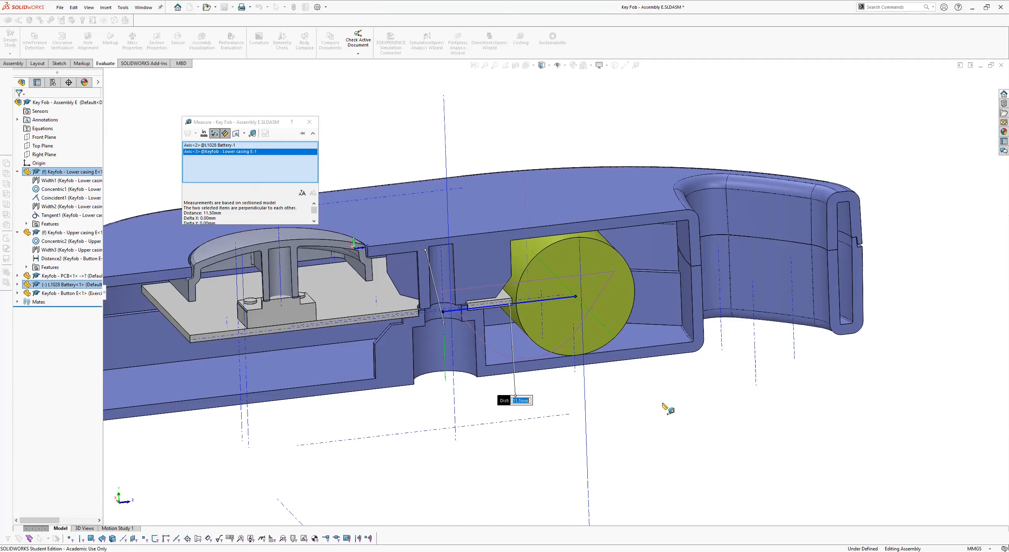
pyautogui.press('Escape')
pyautogui.press('Escape')
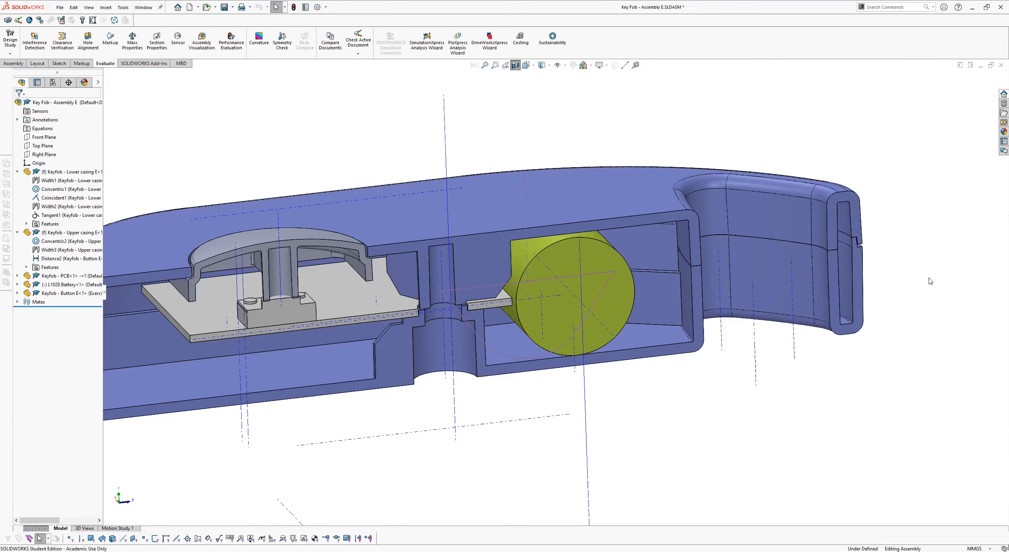
# Return to the lower casing part, edit the clearance profile sketch, and set its centreline's horizontal distance from the boss axis to 11.5 mm.
pyautogui.hotkey('ctrl', 'Tab')
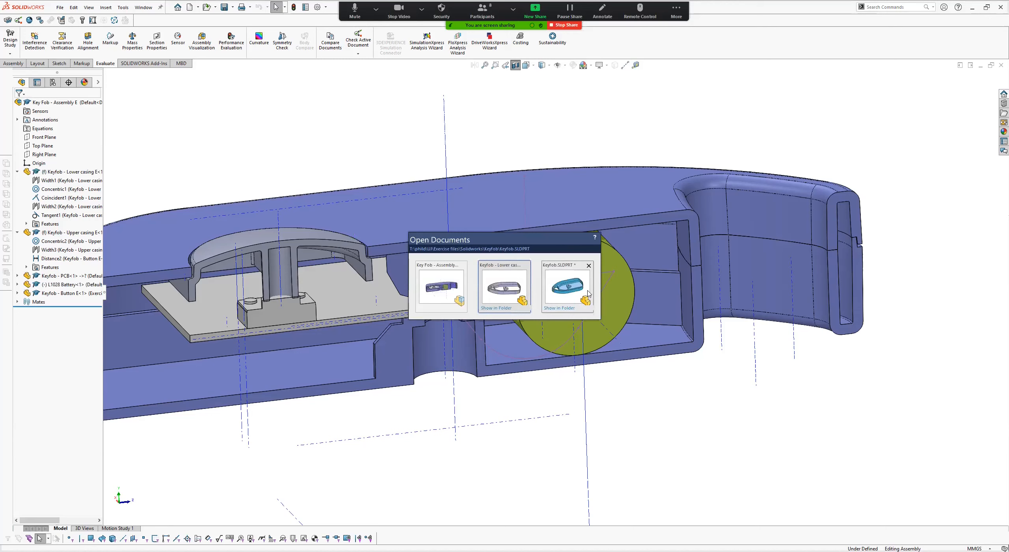
pyautogui.click(510, 285)
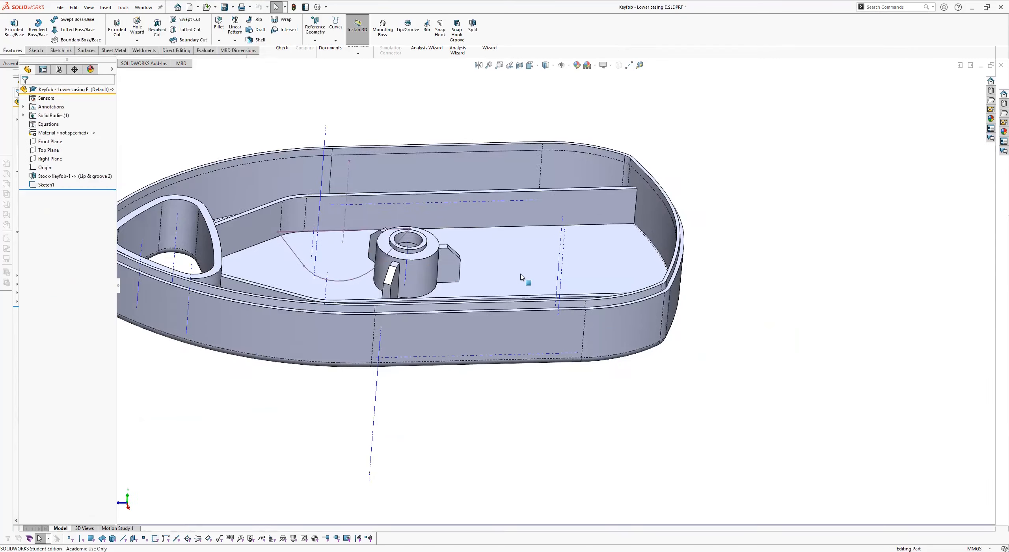
pyautogui.doubleClick(329, 279)
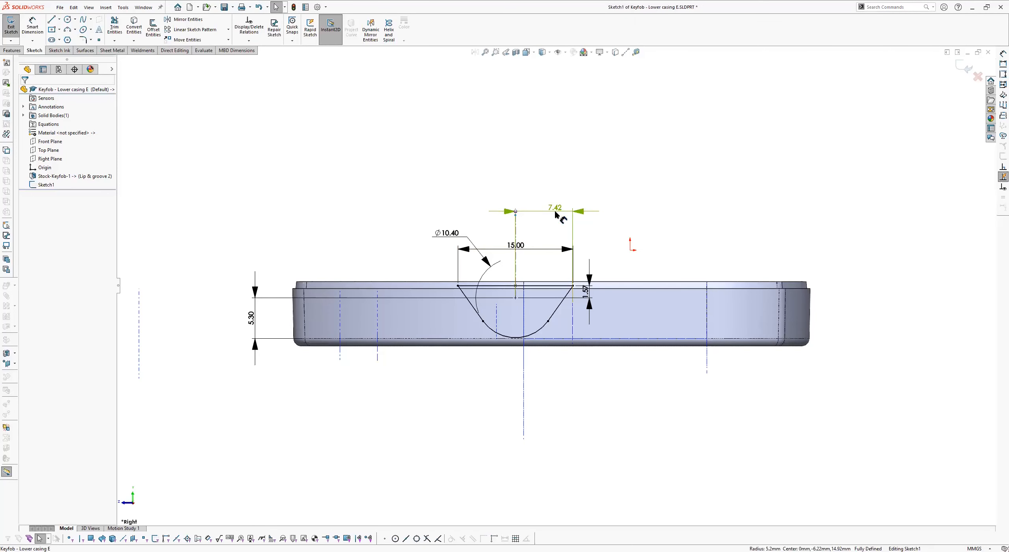
pyautogui.click(555, 213)
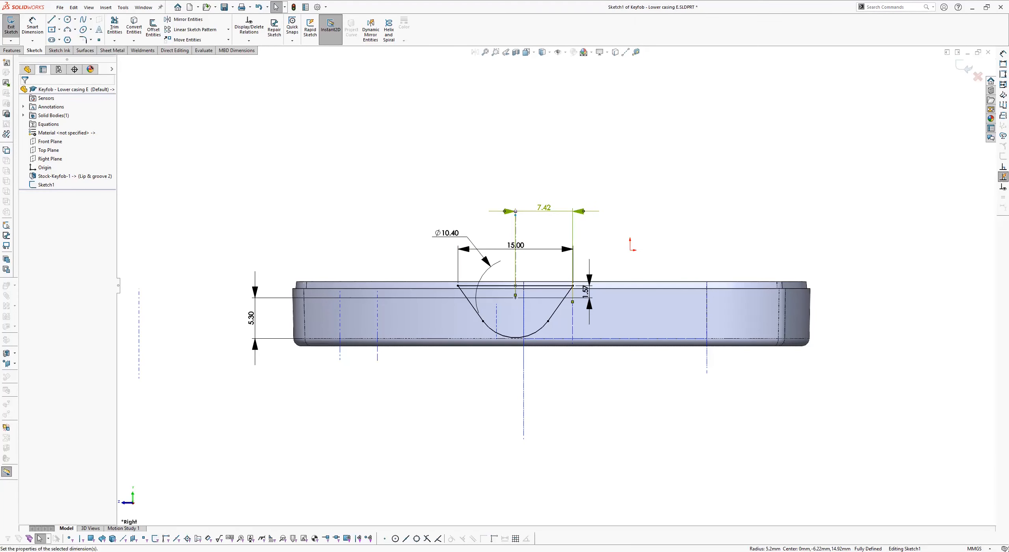
pyautogui.doubleClick(543, 209)
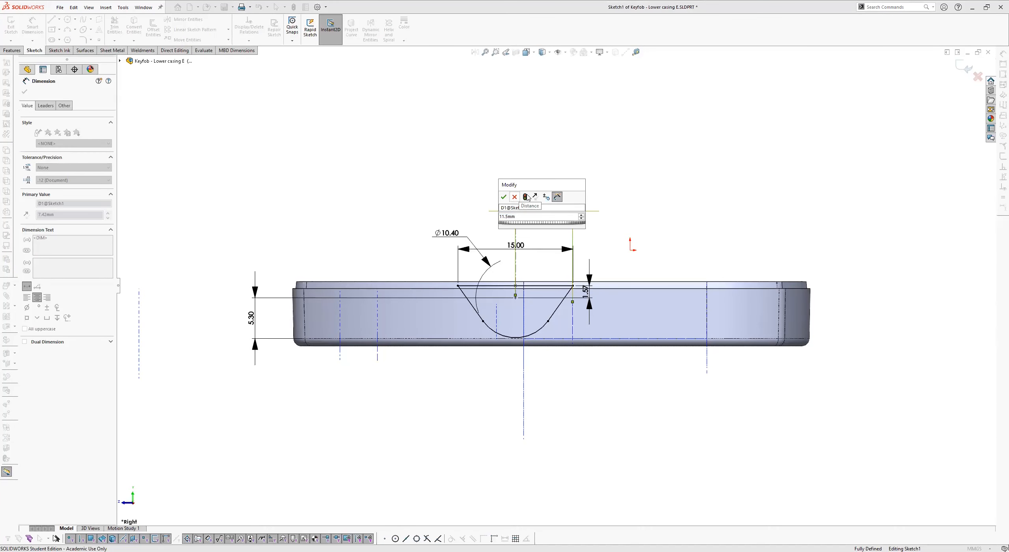
pyautogui.click(525, 197)
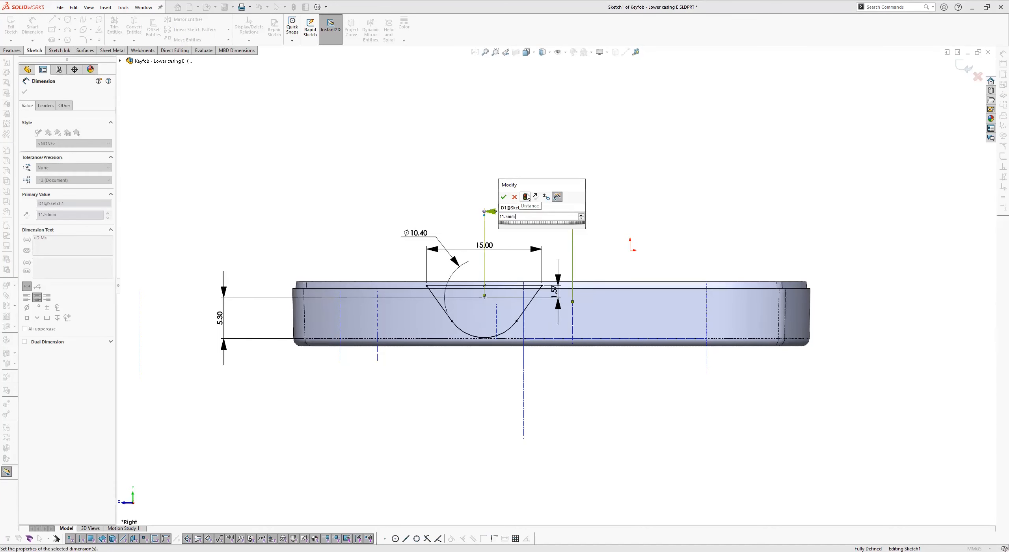
pyautogui.click(504, 197)
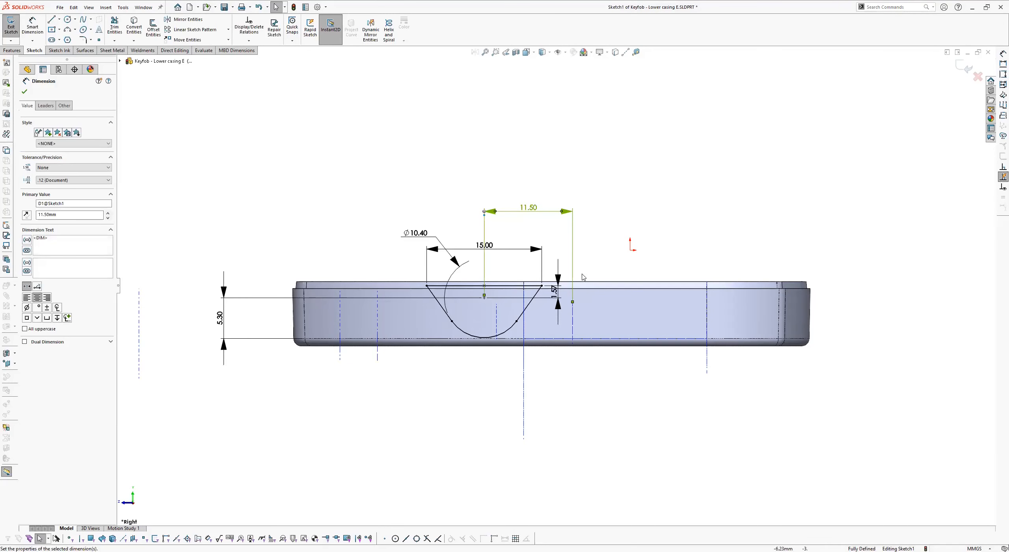
# Move the top line's length dimension slightly higher, set it to 13 mm, and exit the sketch.
pyautogui.moveTo(490, 251); pyautogui.dragTo(490, 242)
pyautogui.doubleClick(490, 240)
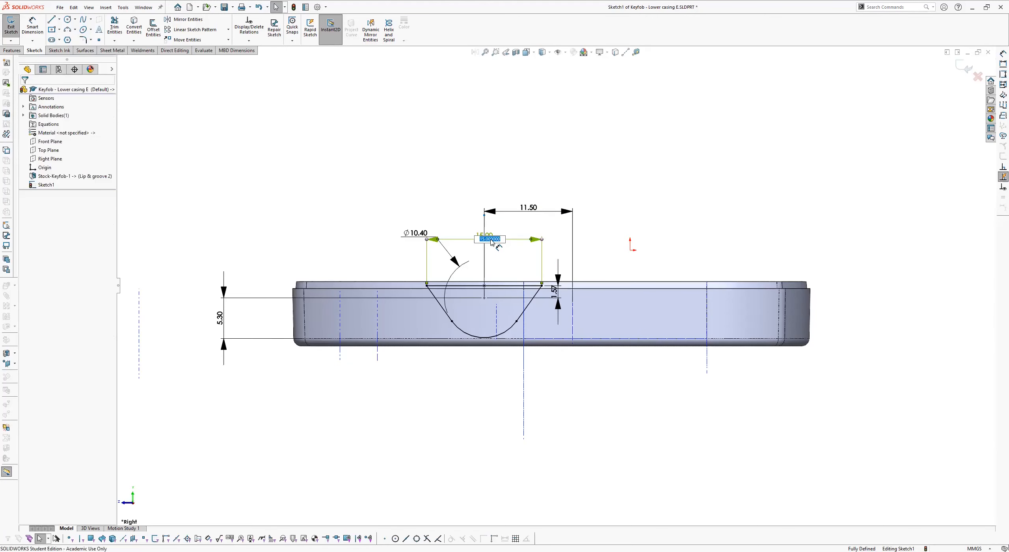
pyautogui.write('13')
pyautogui.press('Return')
pyautogui.click(495, 246)
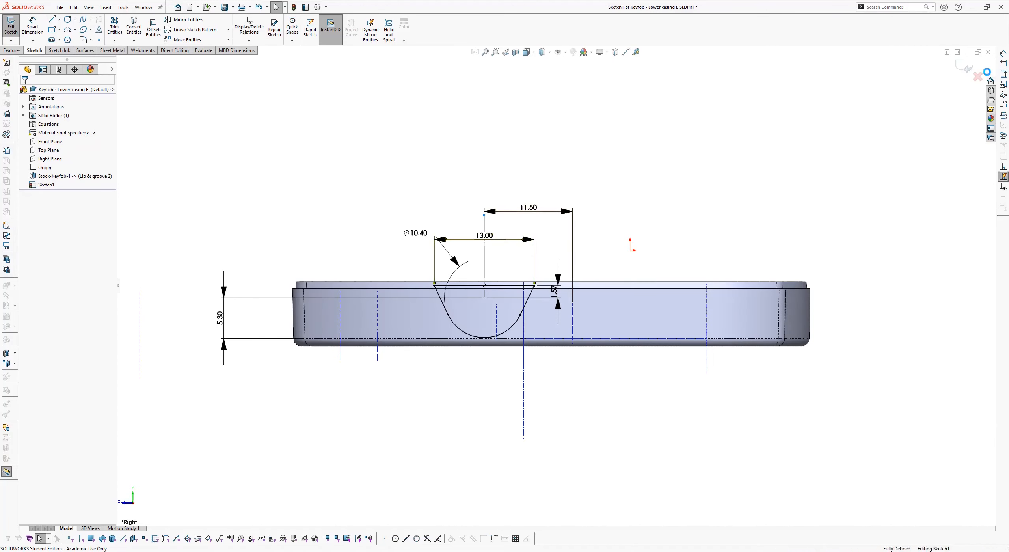
# Start an extruded cut from the clearance profile sketch with a Mid Plane end condition and a depth of 30 mm.
pyautogui.moveTo(548, 311); pyautogui.dragTo(550, 316, button='middle')
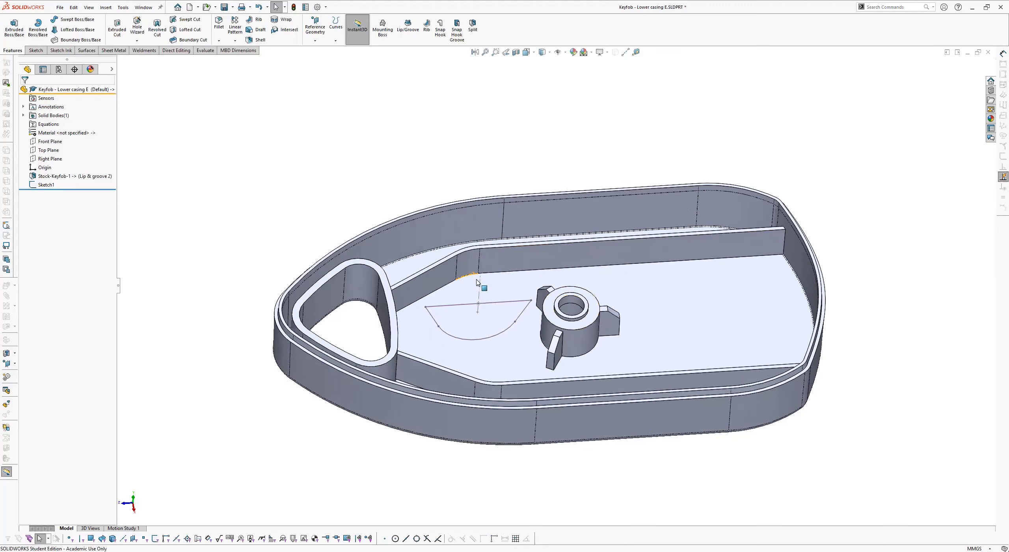
pyautogui.moveTo(476, 281); pyautogui.dragTo(488, 304, button='middle')
pyautogui.click(491, 308)
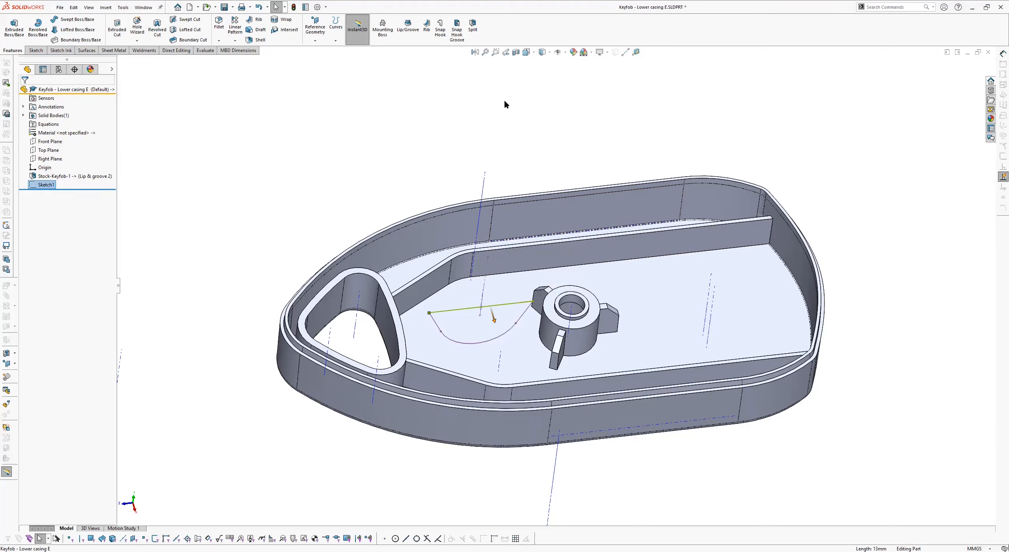
pyautogui.moveTo(462, 87); pyautogui.dragTo(462, 90, button='right')
pyautogui.press('s')
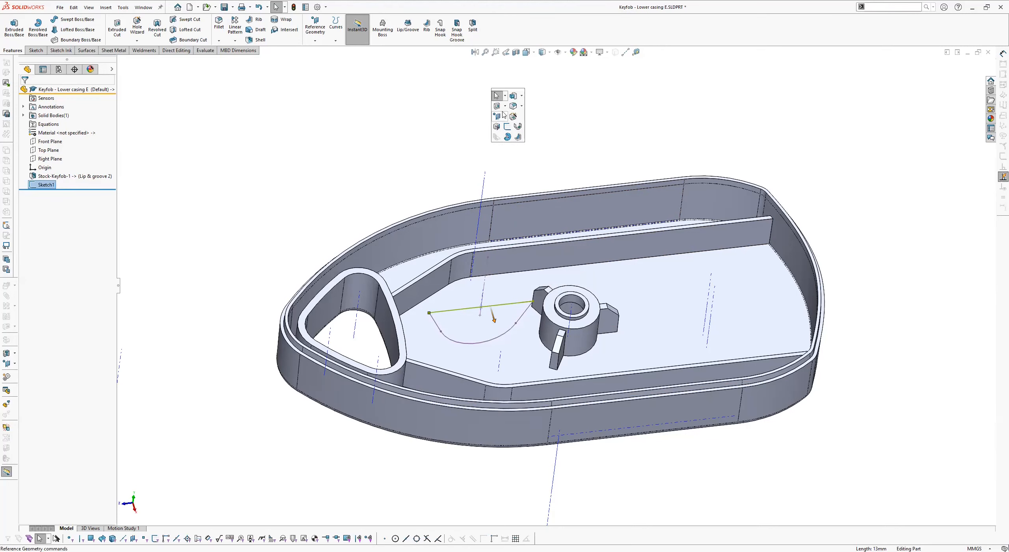
pyautogui.click(497, 106)
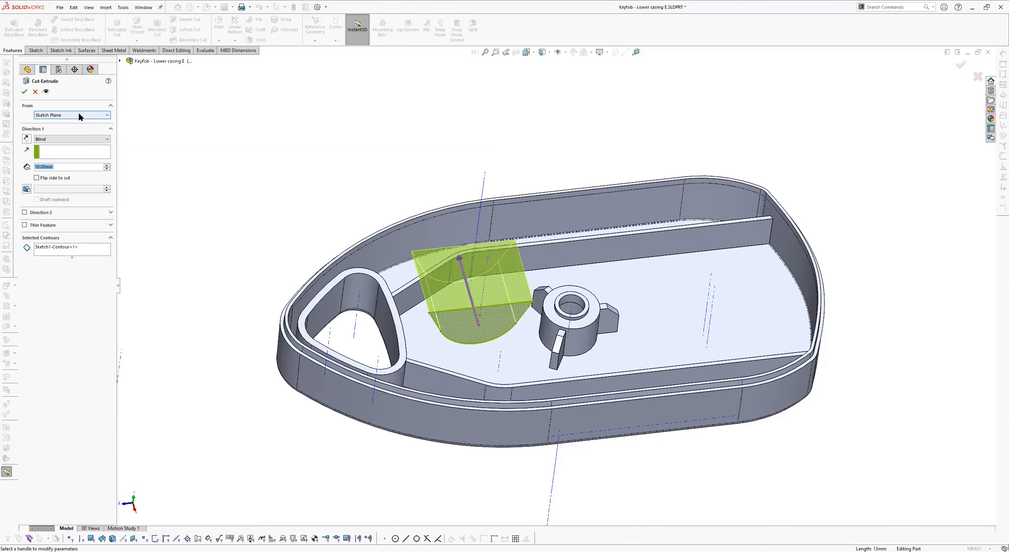
pyautogui.click(56, 139)
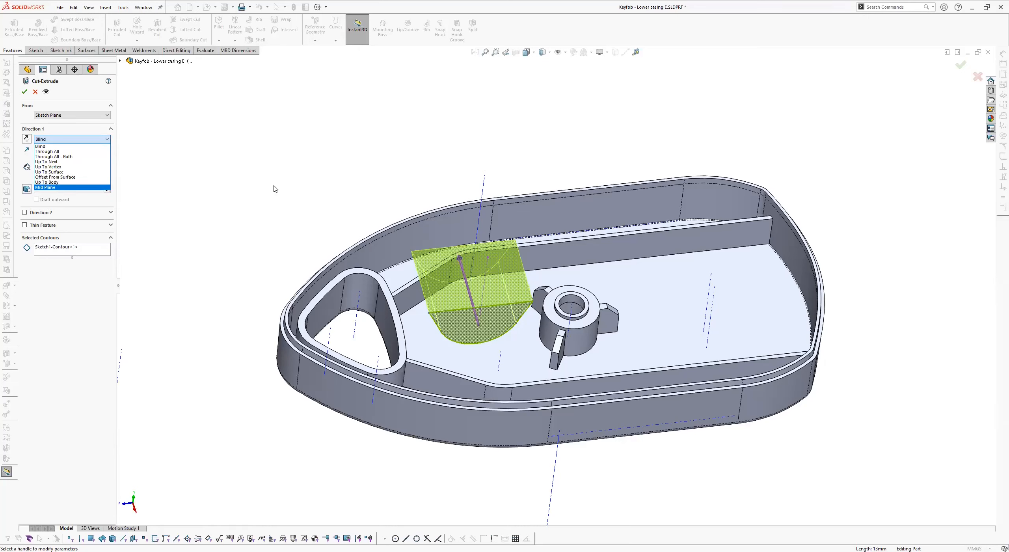
pyautogui.press('Return')
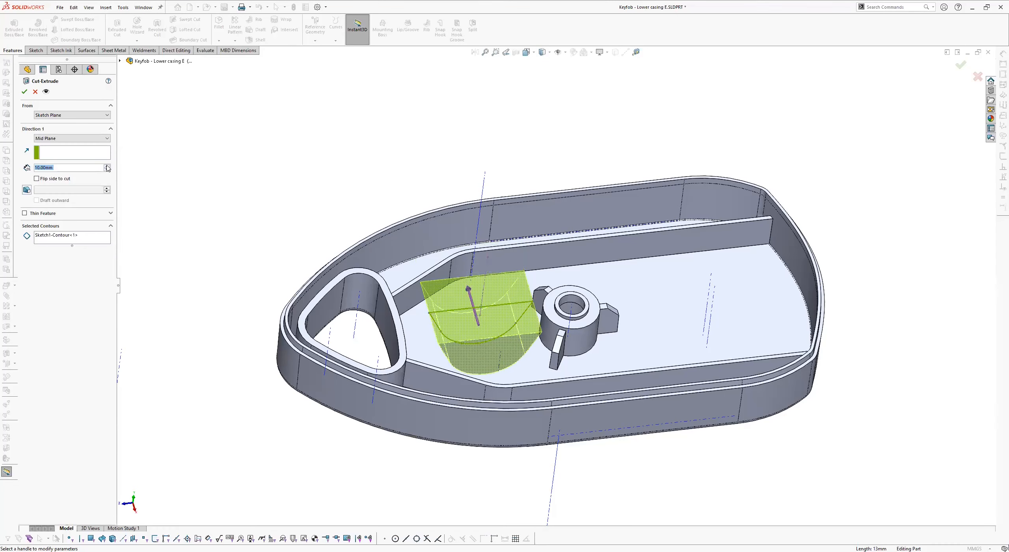
pyautogui.click(107, 166)
pyautogui.click(106, 166)
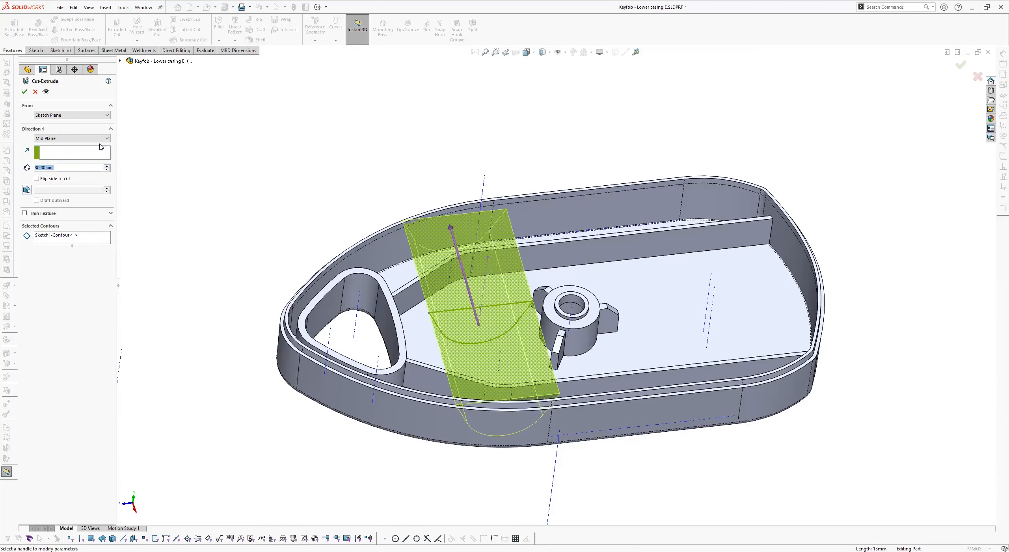
# Try to use the casing's inner side wall face as the cut's direction reference, and clear that reference.
pyautogui.moveTo(504, 201); pyautogui.dragTo(300, 203, button='middle')
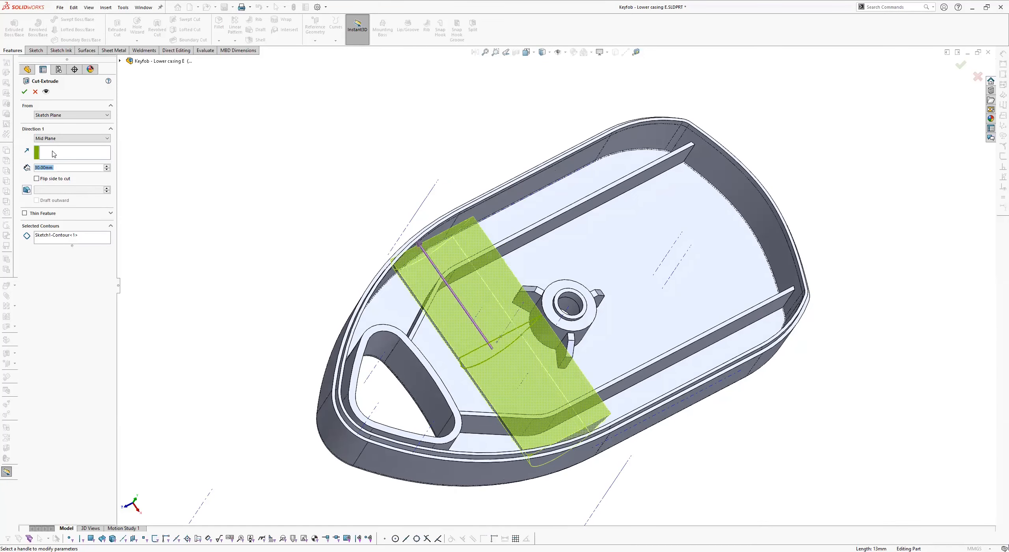
pyautogui.click(494, 216)
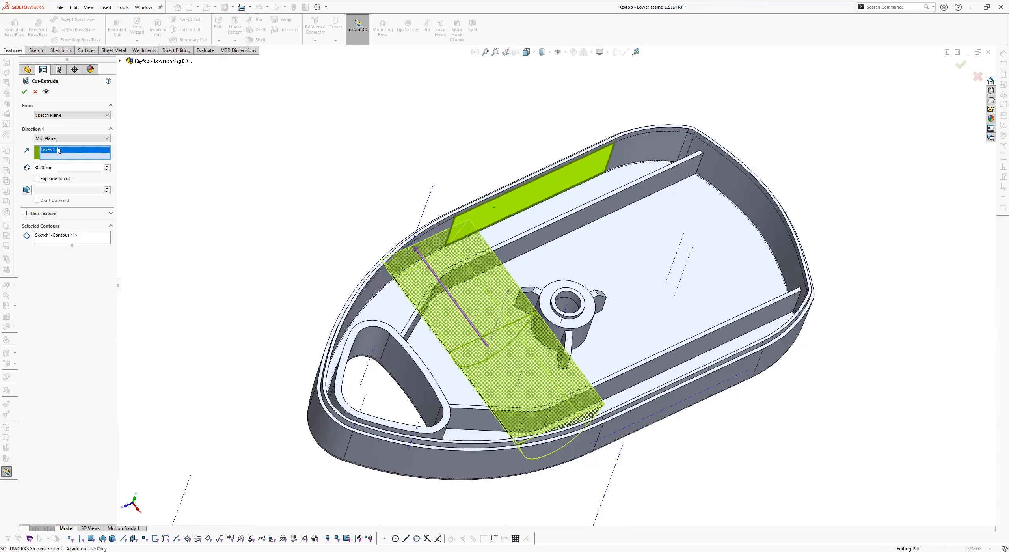
pyautogui.press('Delete')
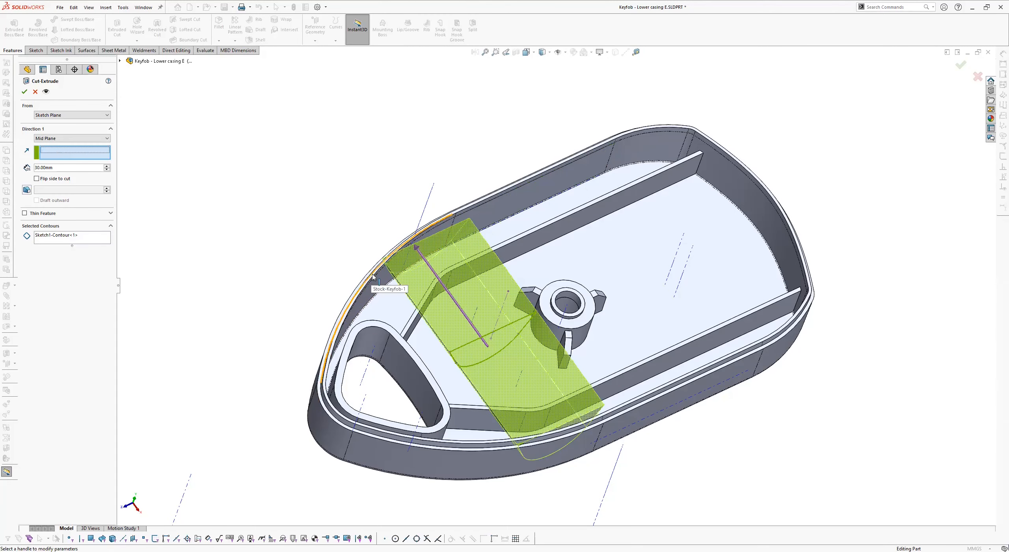
pyautogui.click(381, 284)
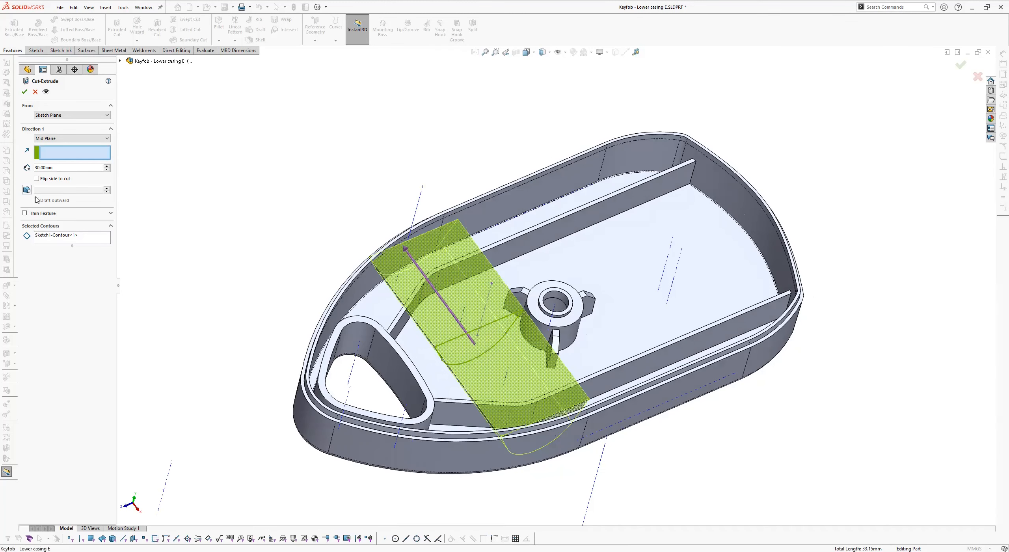
# Change the cut's first direction to Up To Body and choose the lower casing body as its limit.
pyautogui.click(56, 138)
pyautogui.click(56, 140)
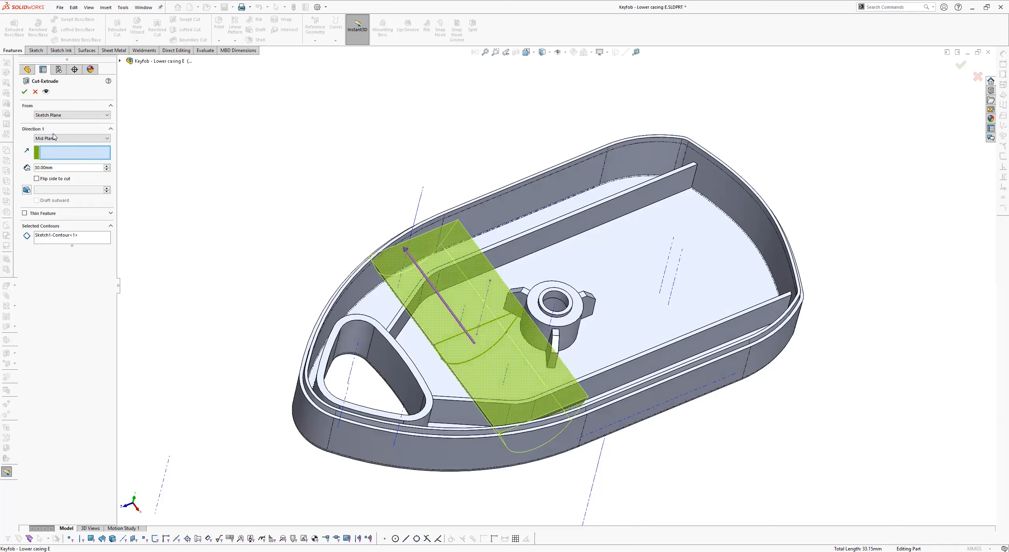
pyautogui.click(55, 137)
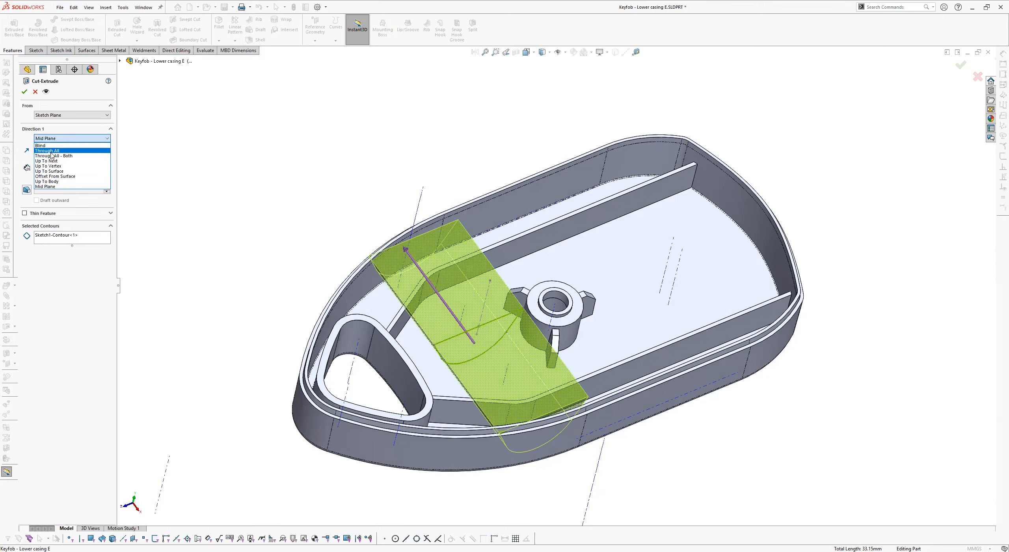
pyautogui.click(47, 181)
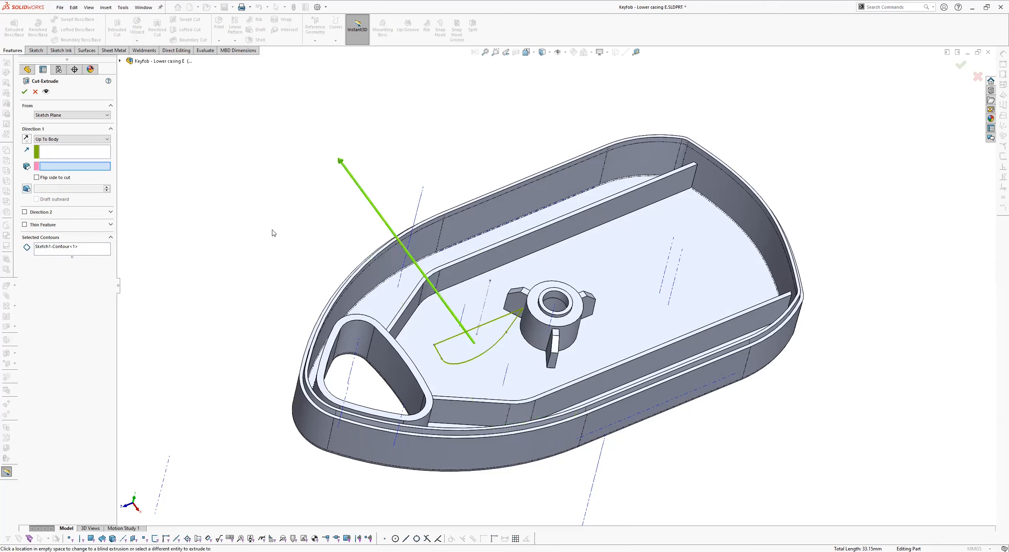
pyautogui.click(457, 220)
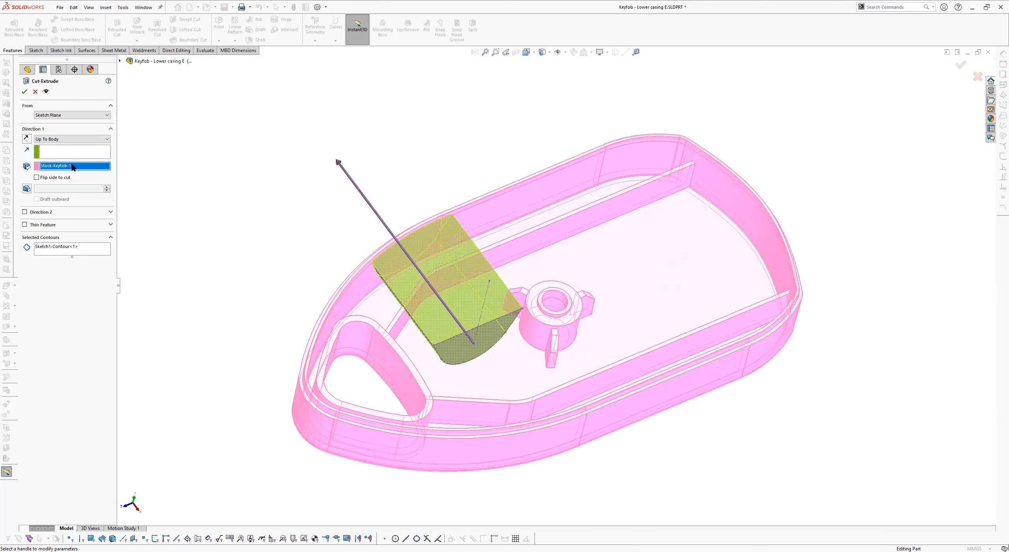
pyautogui.click(71, 139)
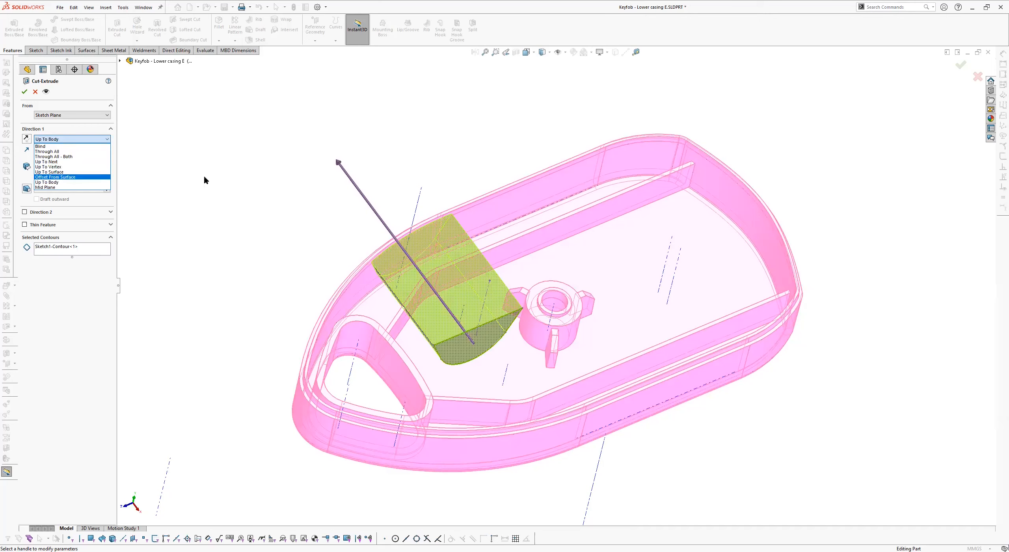
pyautogui.click(192, 178)
pyautogui.moveTo(314, 264); pyautogui.dragTo(316, 258, button='middle')
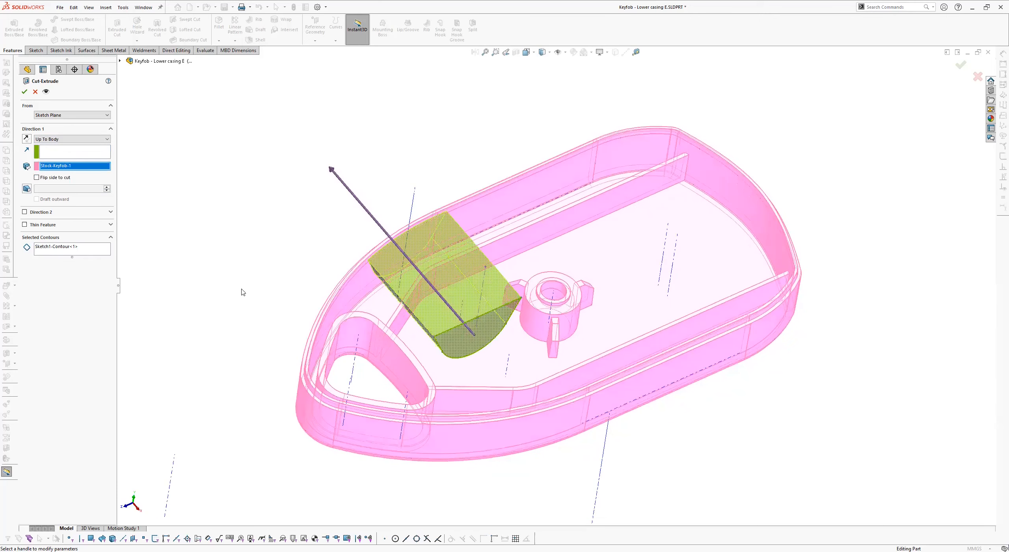
# Enable the cut's second direction as Up To Body, ending at the same lower casing body, and finish the cut.
pyautogui.click(25, 212)
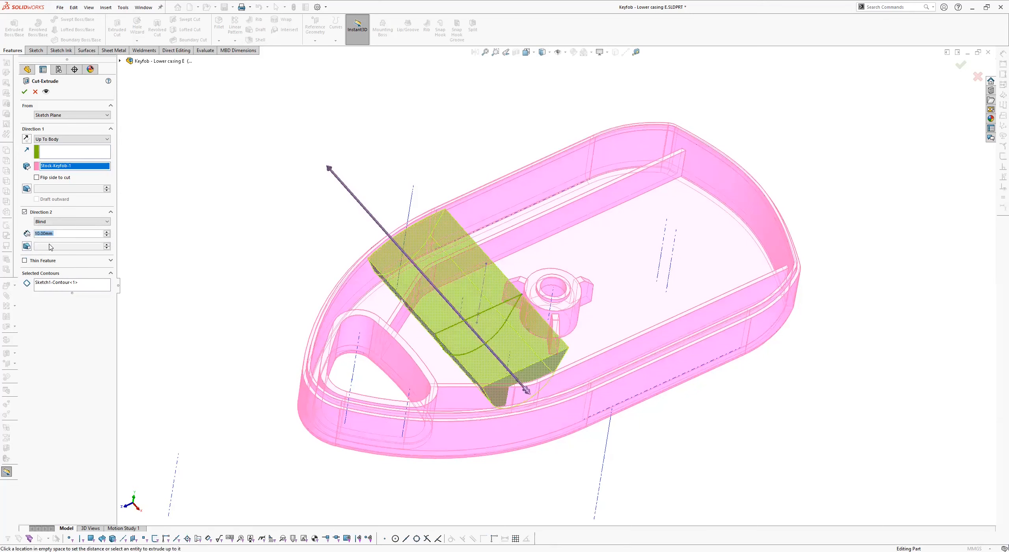
pyautogui.click(51, 222)
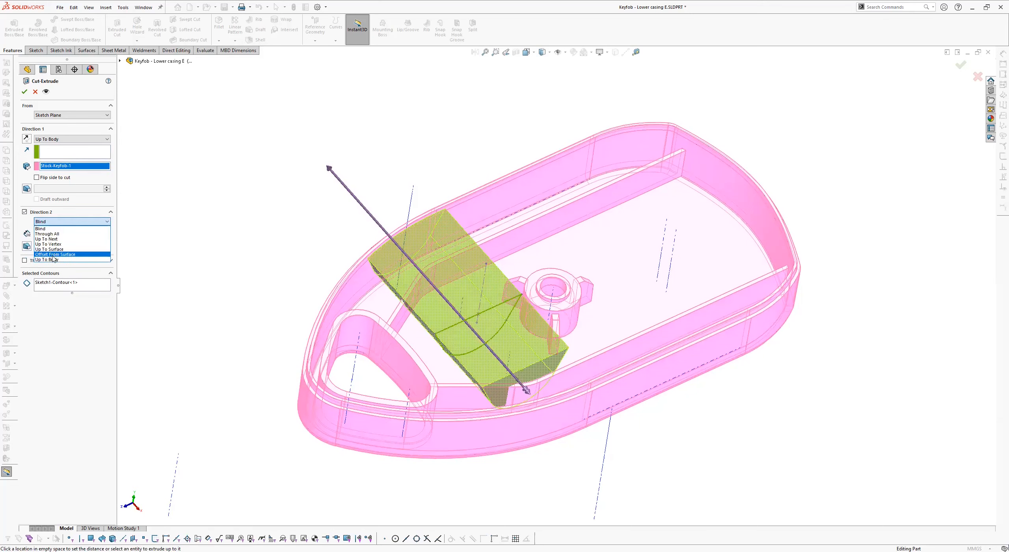
pyautogui.click(51, 264)
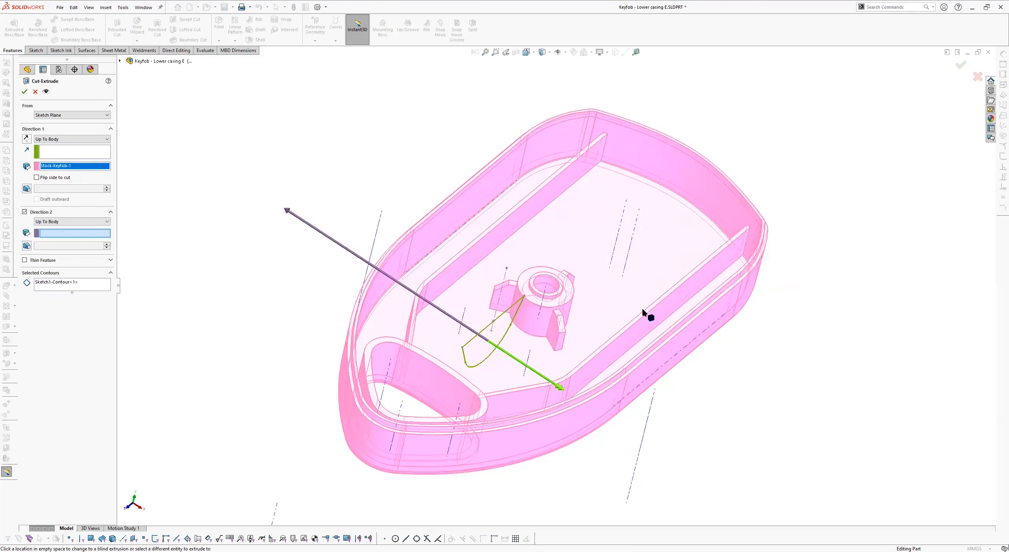
pyautogui.click(651, 303)
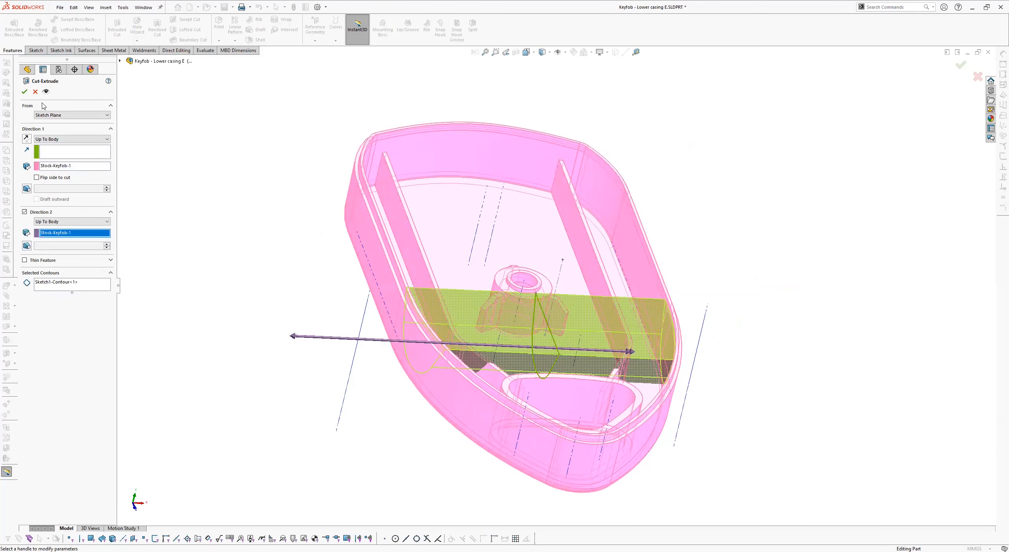
pyautogui.click(24, 91)
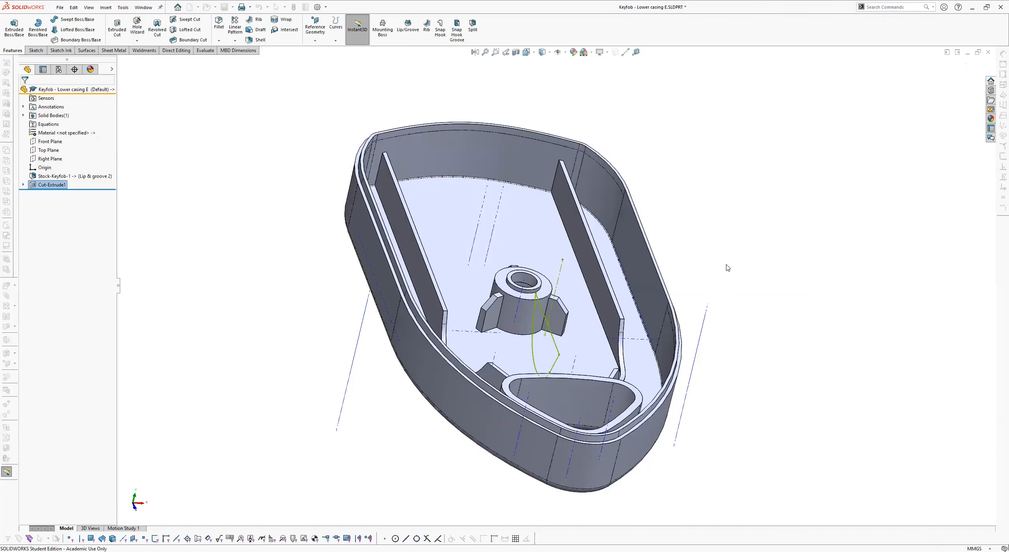
# Start a fillet on the far rib's upper cut corner nearest the keyring opening and set its radius to 2 mm.
pyautogui.moveTo(728, 252); pyautogui.dragTo(498, 242, button='middle')
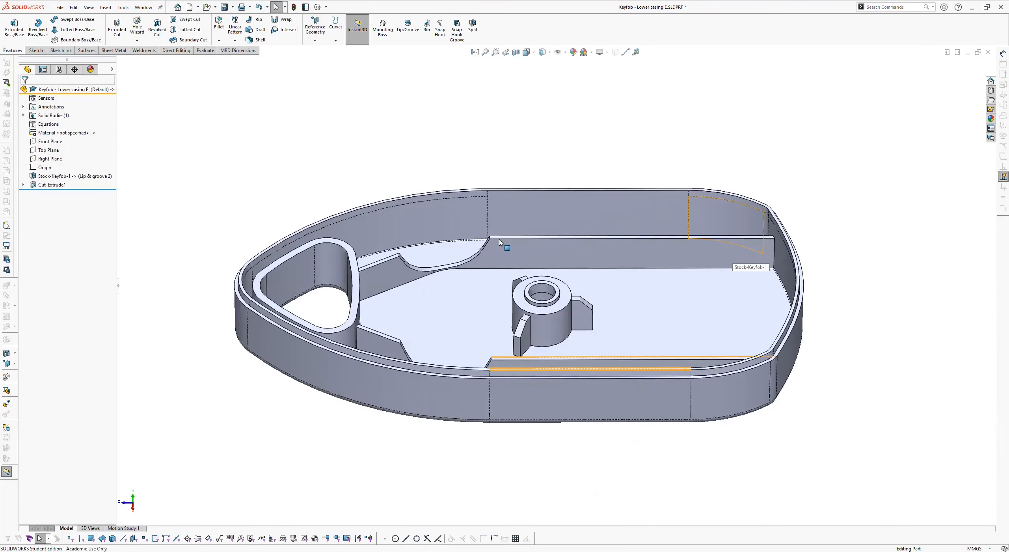
pyautogui.moveTo(514, 199); pyautogui.dragTo(392, 282, button='middle')
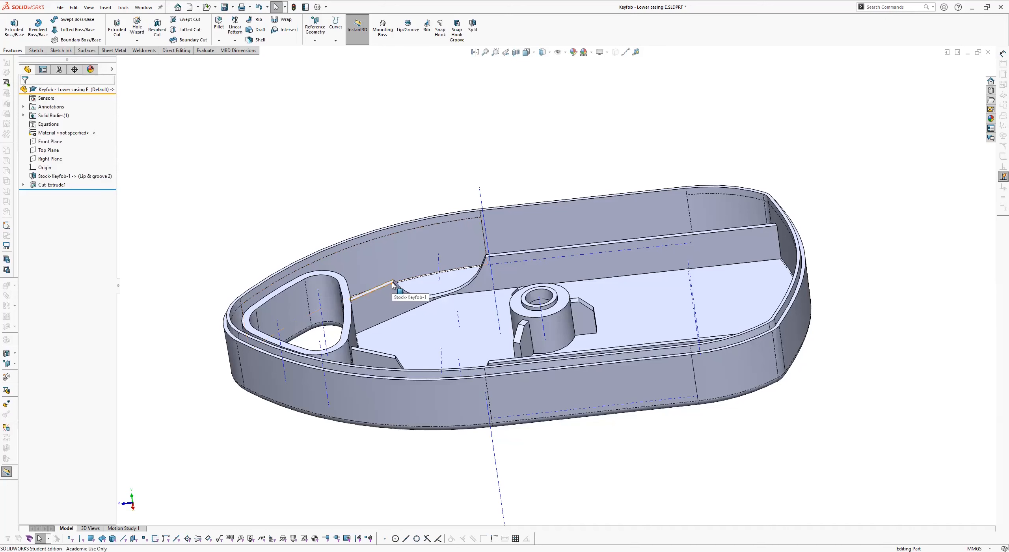
pyautogui.click(393, 282)
pyautogui.rightClick(454, 178)
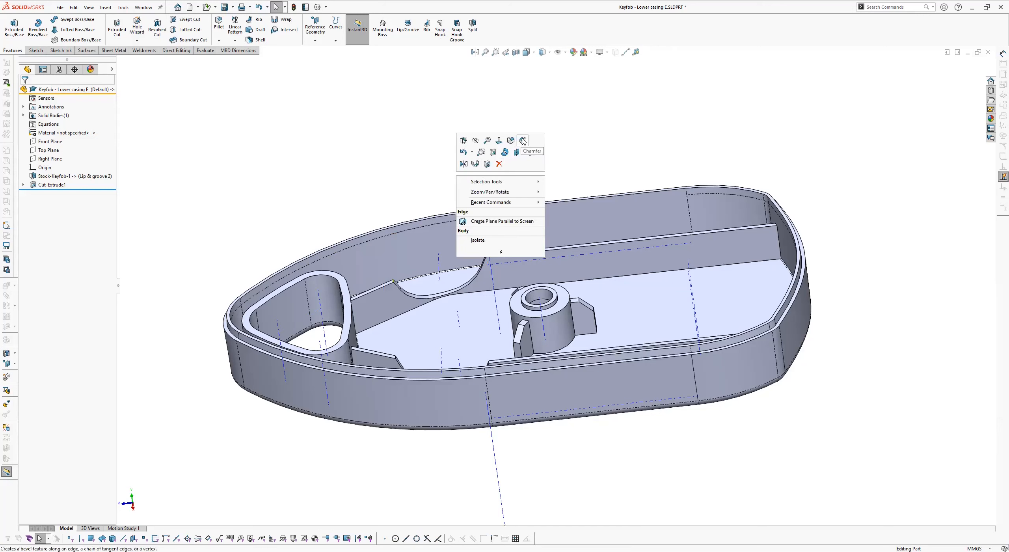
pyautogui.press('Escape')
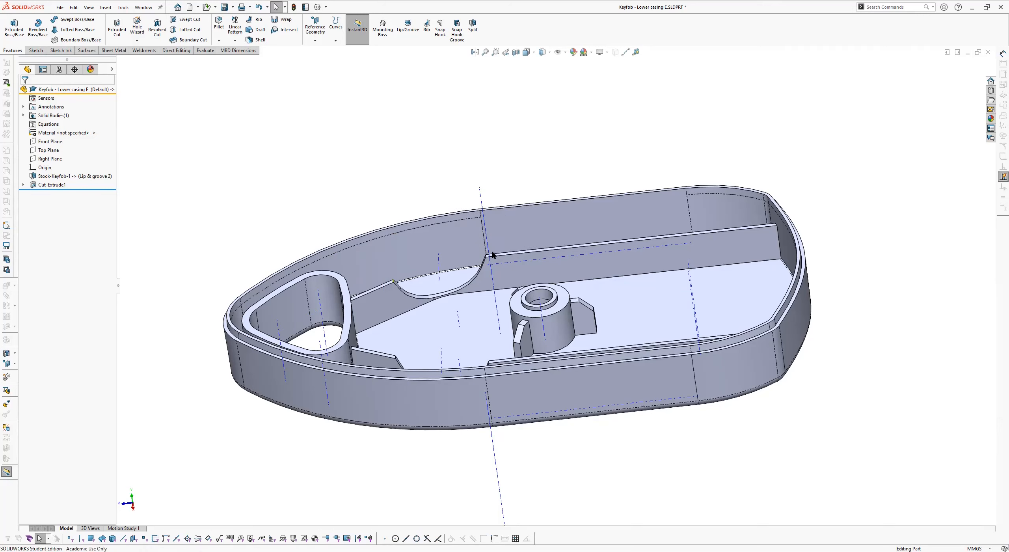
pyautogui.click(219, 23)
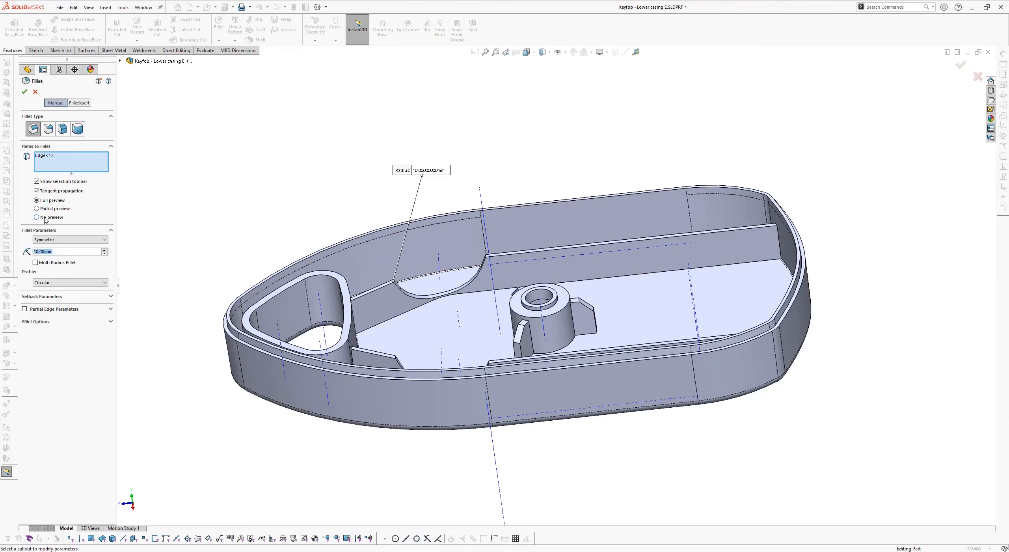
pyautogui.write('4')
pyautogui.press('Return')
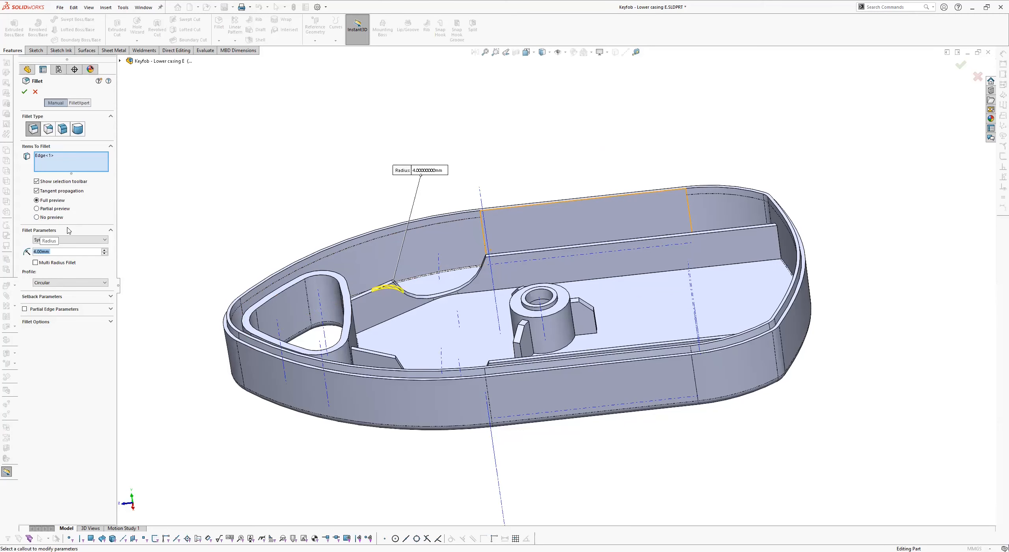
pyautogui.write('2')
pyautogui.press('Return')
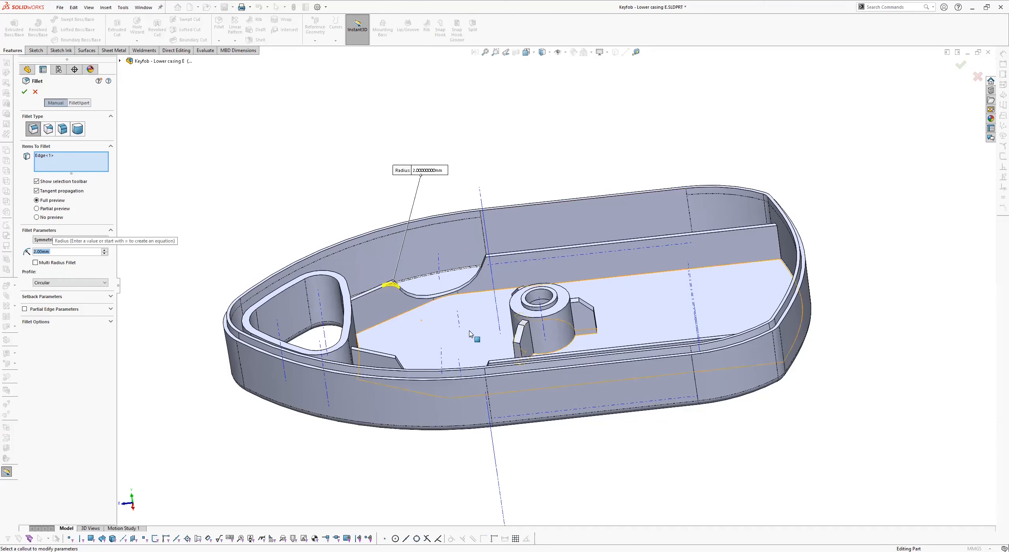
# Add the far rib's other upper cut corner and the near rib's cut corner beside the boss to the fillet.
pyautogui.scroll(-2, 494, 197)
pyautogui.moveTo(489, 193); pyautogui.dragTo(464, 261, button='middle')
pyautogui.click(464, 263)
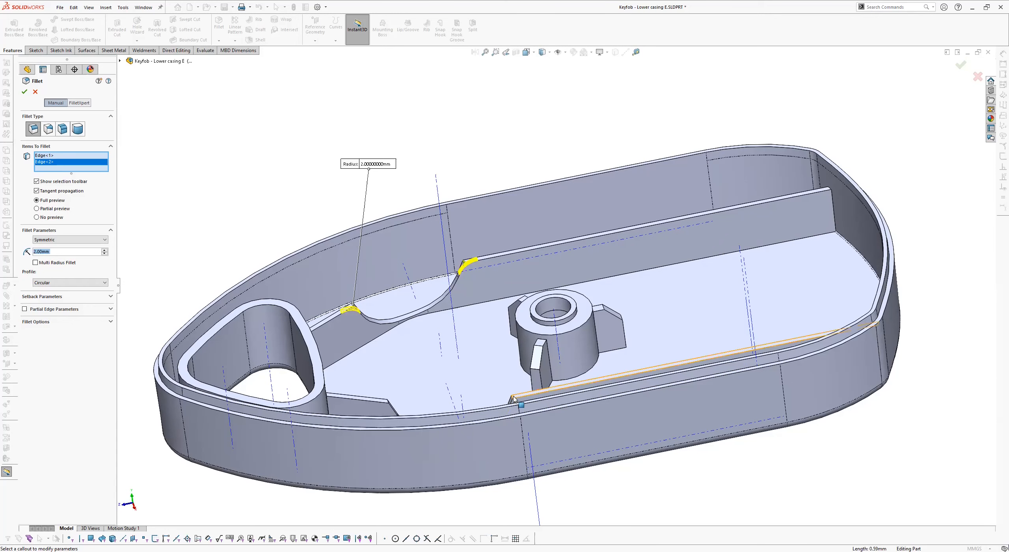
pyautogui.moveTo(511, 397); pyautogui.dragTo(522, 414, button='middle')
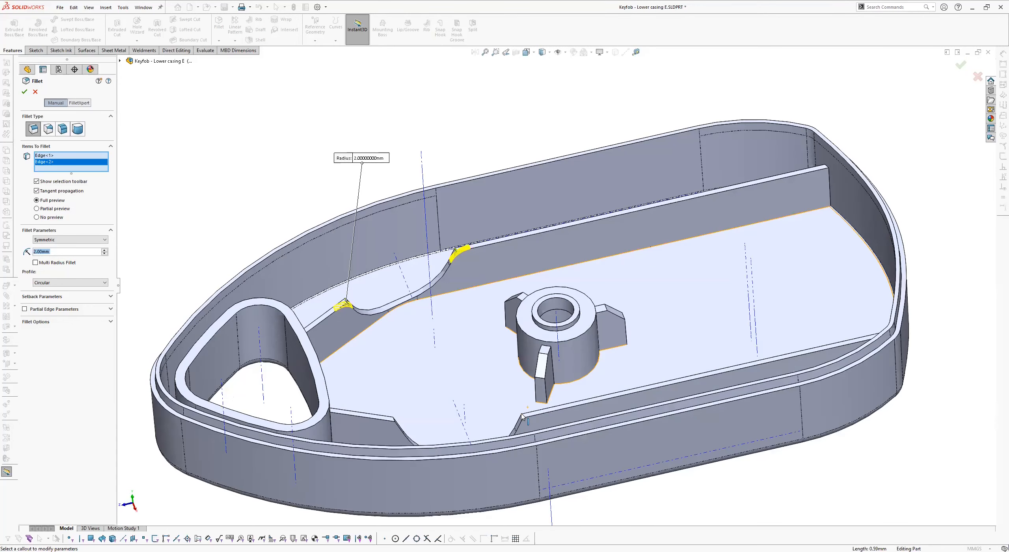
pyautogui.click(522, 417)
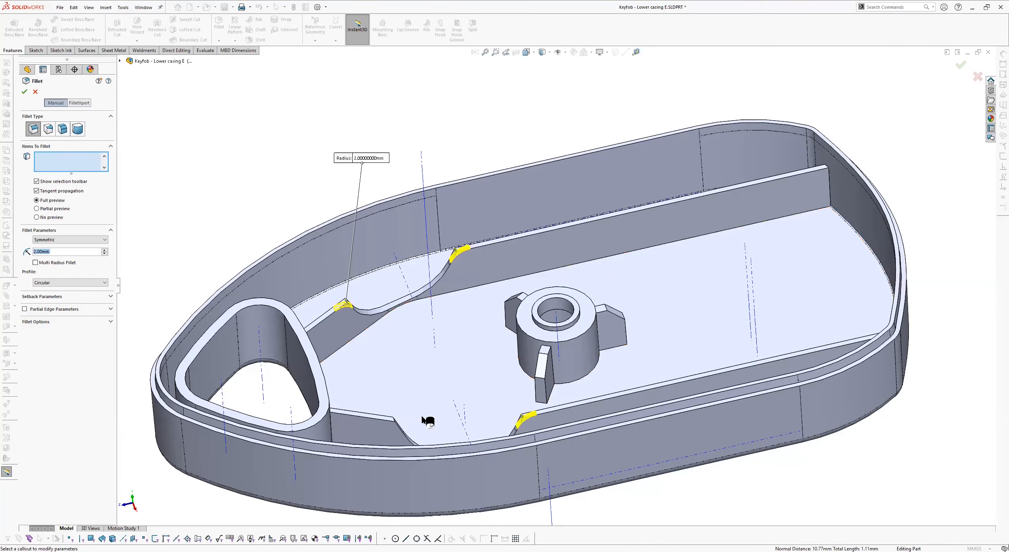
pyautogui.click(395, 421)
pyautogui.click(46, 175)
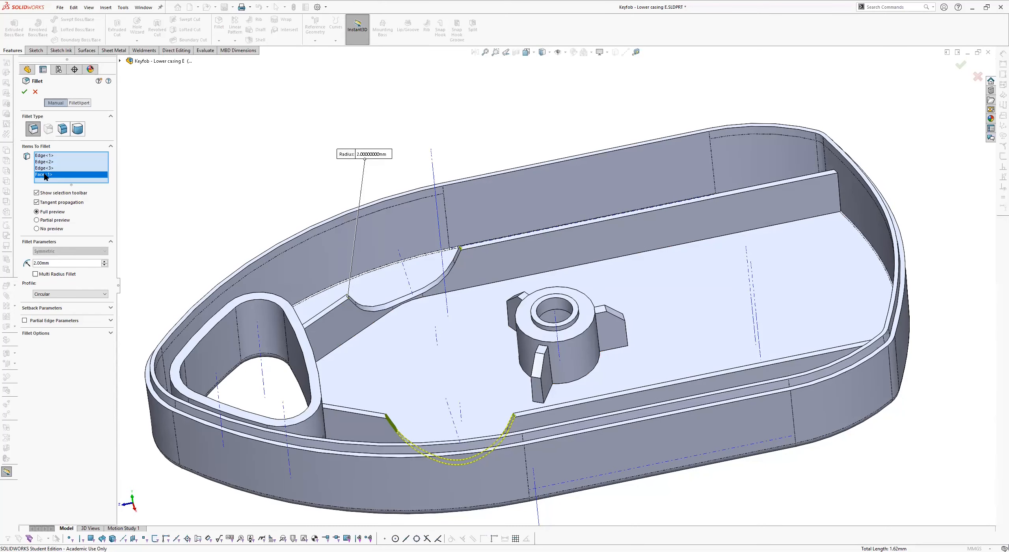
pyautogui.rightClick(45, 176)
pyautogui.click(68, 188)
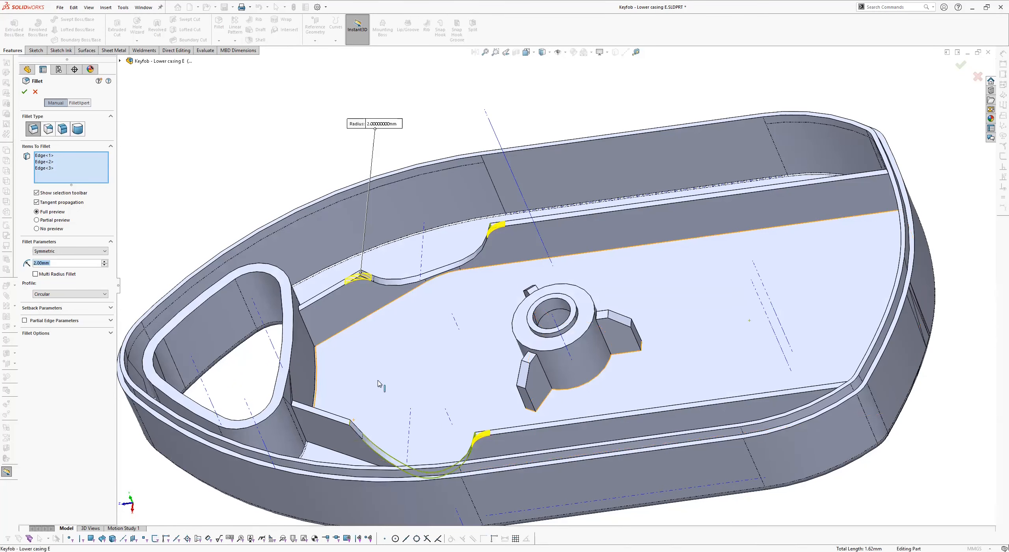
# Add the near rib's upper cut corner nearest the keyring opening to the fillet selection and apply the fillet.
pyautogui.click(350, 423)
pyautogui.click(25, 93)
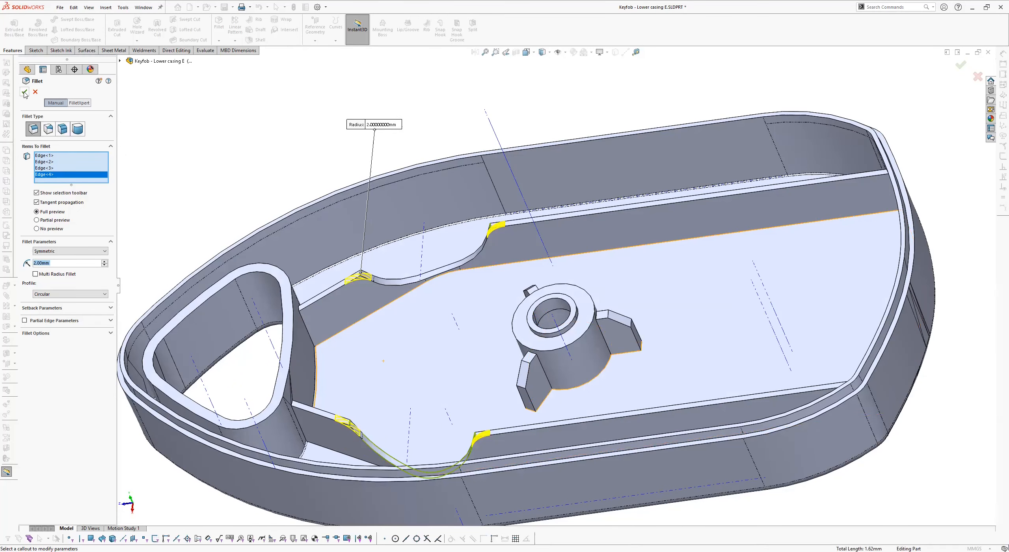
# Save the lower casing part together with its modified referenced Keyfob part.
pyautogui.scroll(1, 343, 147)
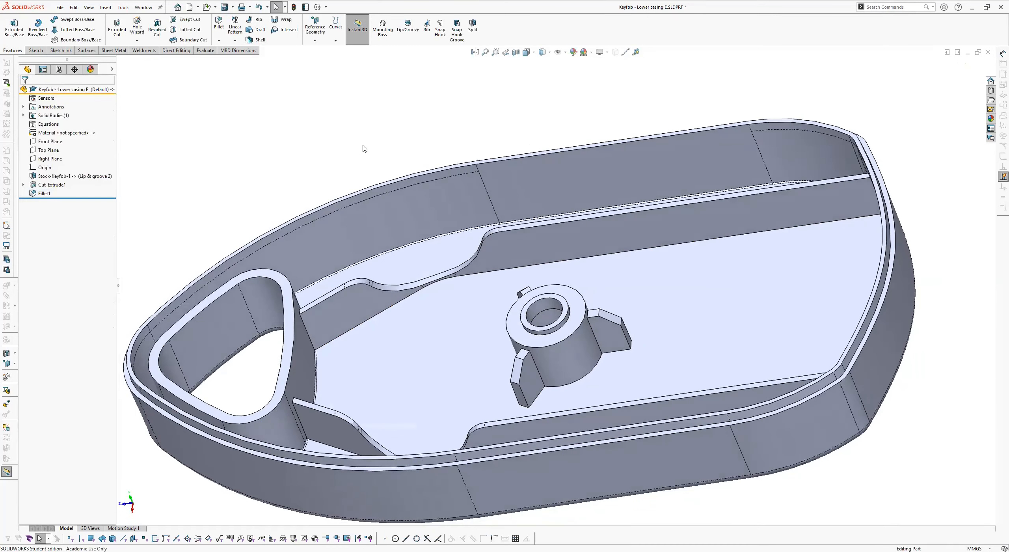
pyautogui.scroll(1, 430, 150)
pyautogui.moveTo(431, 150); pyautogui.dragTo(928, 309, button='middle')
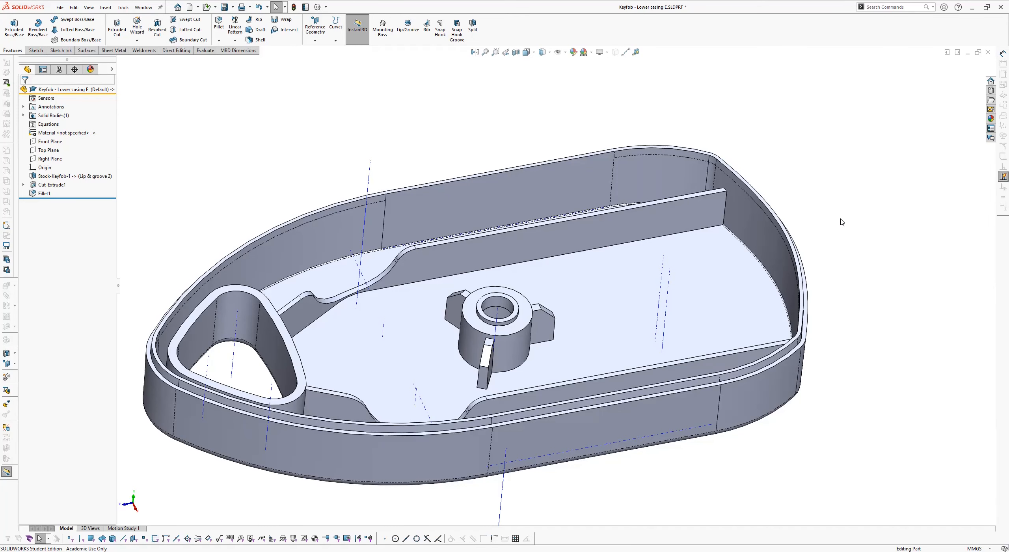
pyautogui.scroll(1, 840, 217)
pyautogui.moveTo(834, 276); pyautogui.dragTo(842, 232, button='middle')
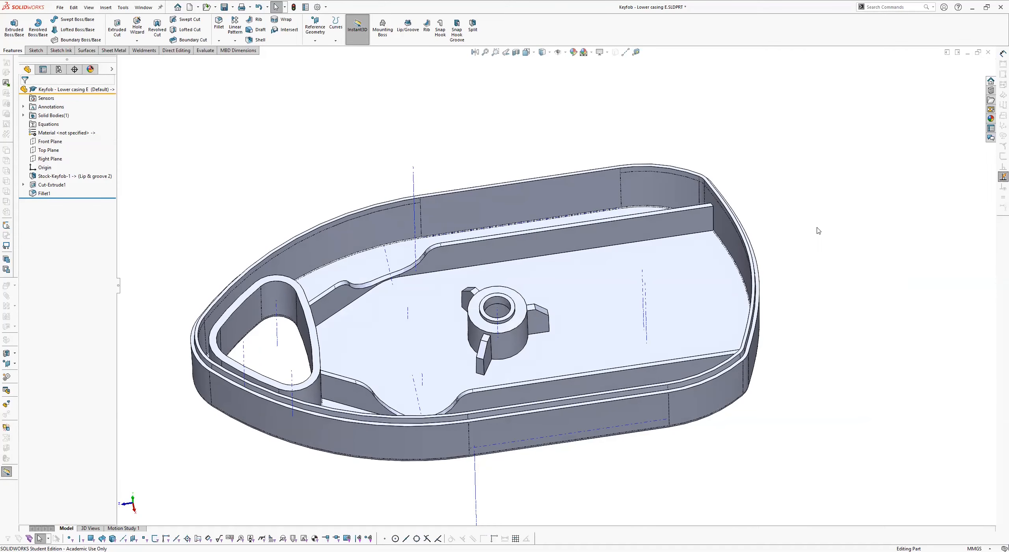
pyautogui.hotkey('ctrl', 's')
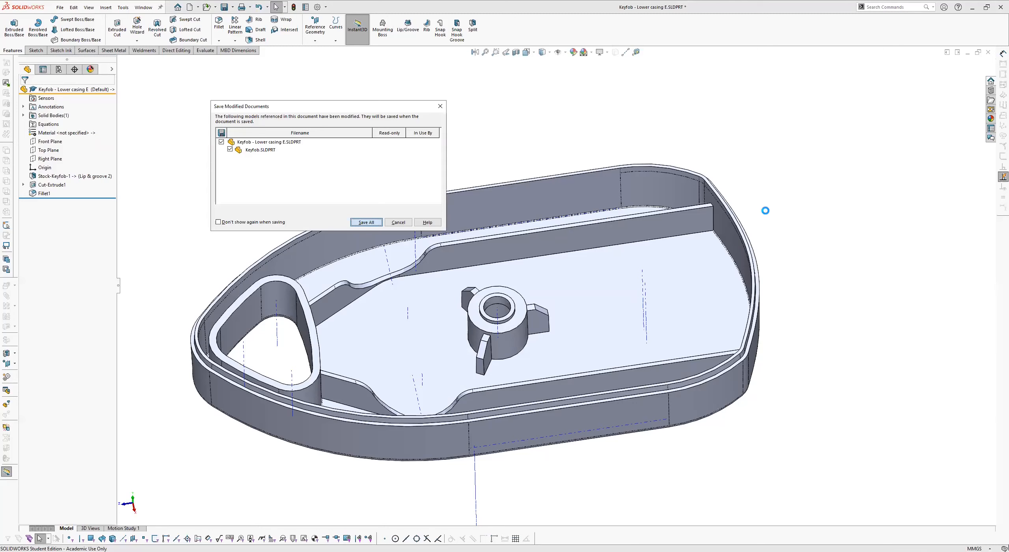
pyautogui.press('Return')
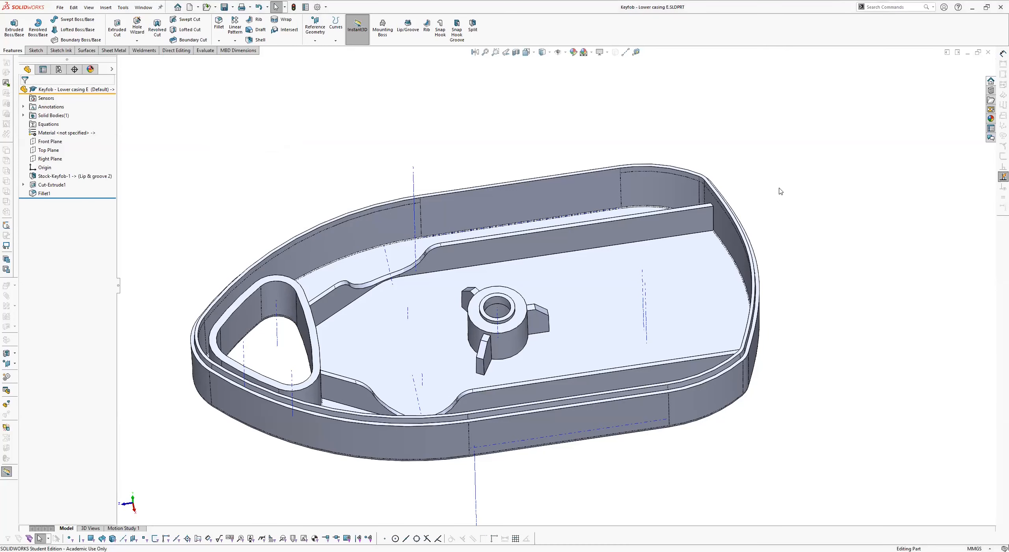
# Return to the key fob assembly, turn off its section view, and run interference detection on the whole assembly.
pyautogui.hotkey('ctrl', 'Tab')
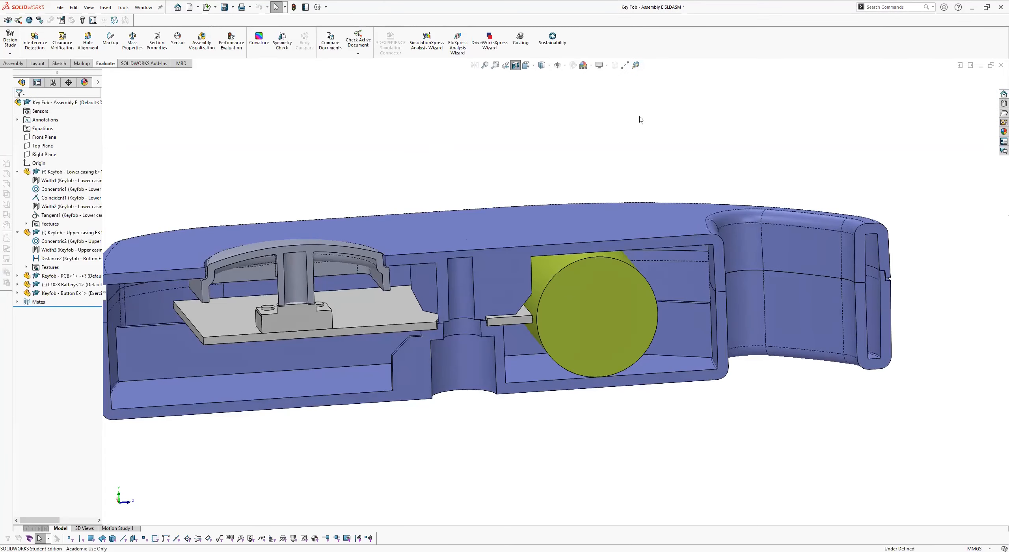
pyautogui.click(516, 65)
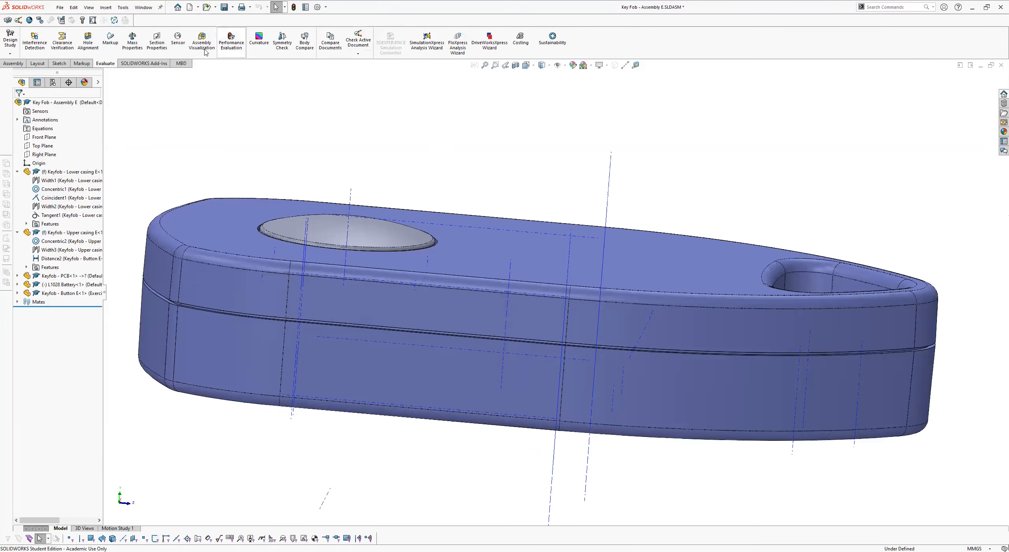
pyautogui.click(34, 40)
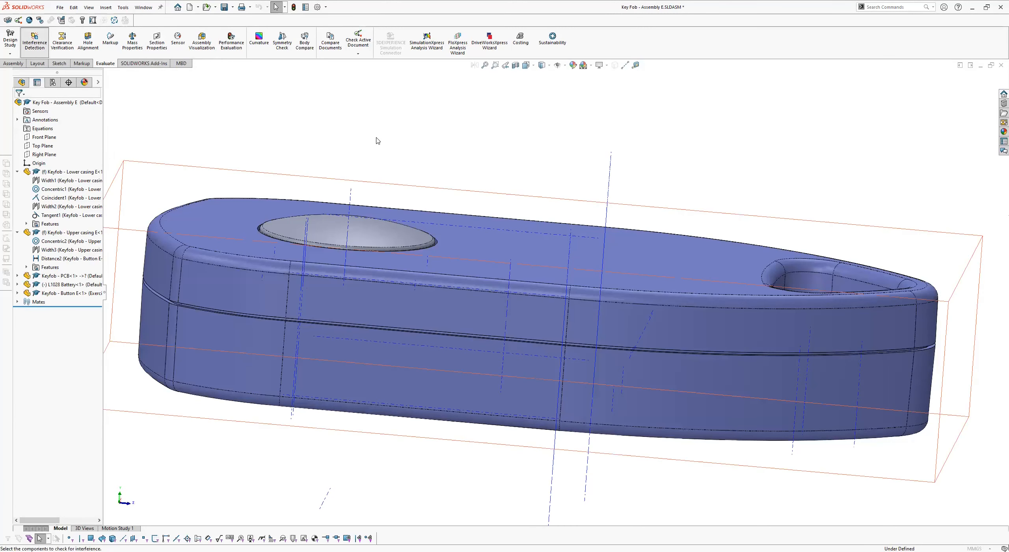
pyautogui.click(57, 151)
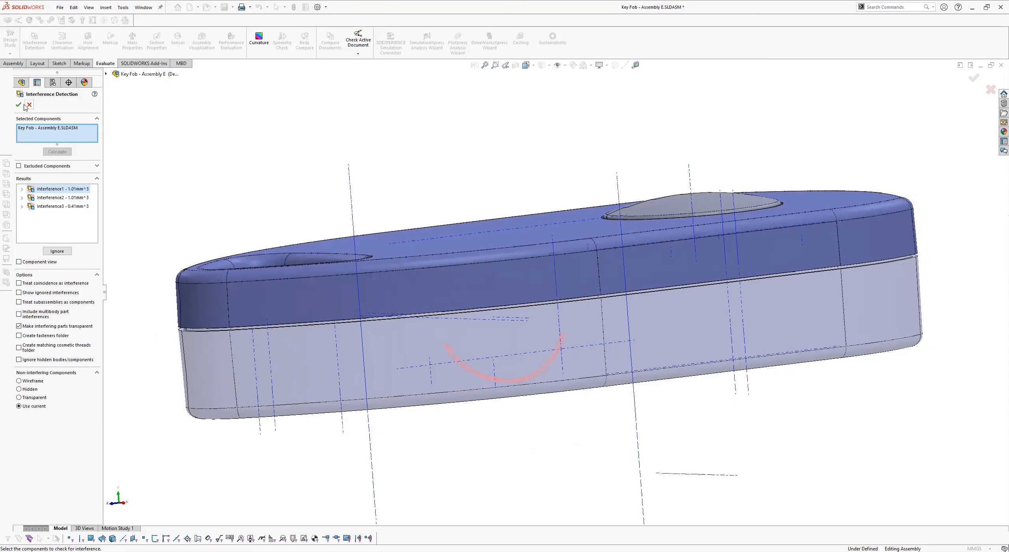
pyautogui.press('Return')
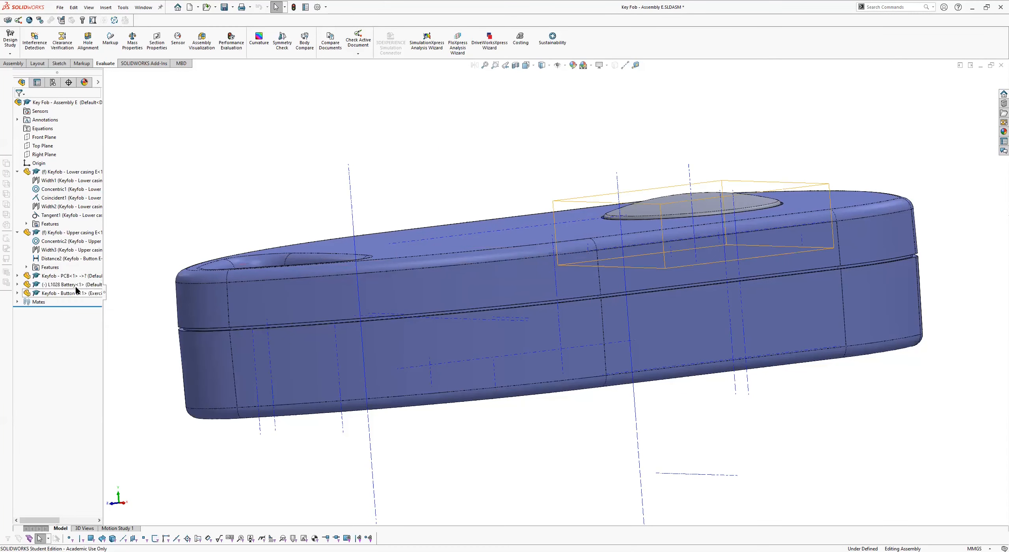
# List the battery's mates, review its tangent mate, and hide the upper casing to expose the battery.
pyautogui.click(18, 284)
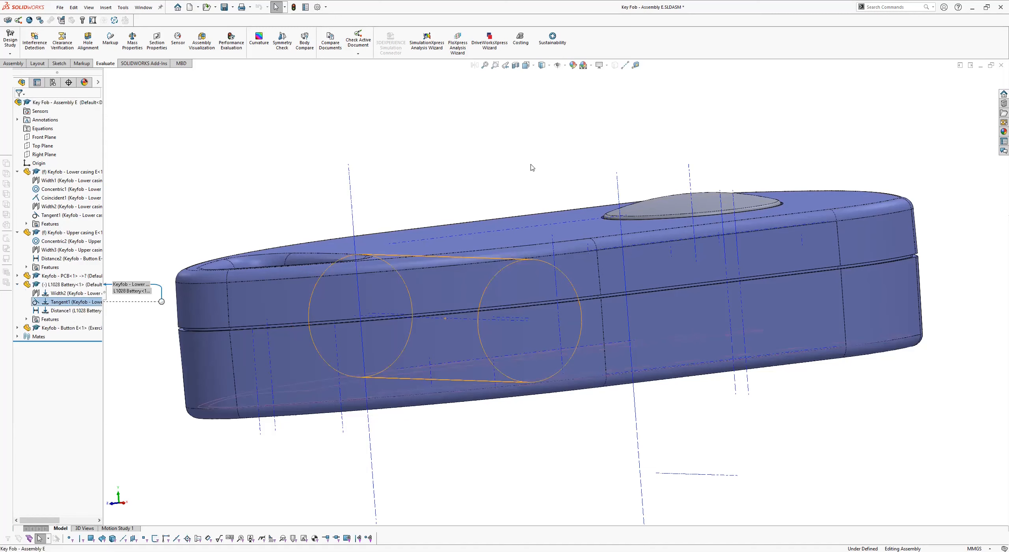
pyautogui.click(651, 336)
pyautogui.click(570, 174)
pyautogui.moveTo(570, 174); pyautogui.dragTo(500, 216, button='middle')
pyautogui.click(504, 227)
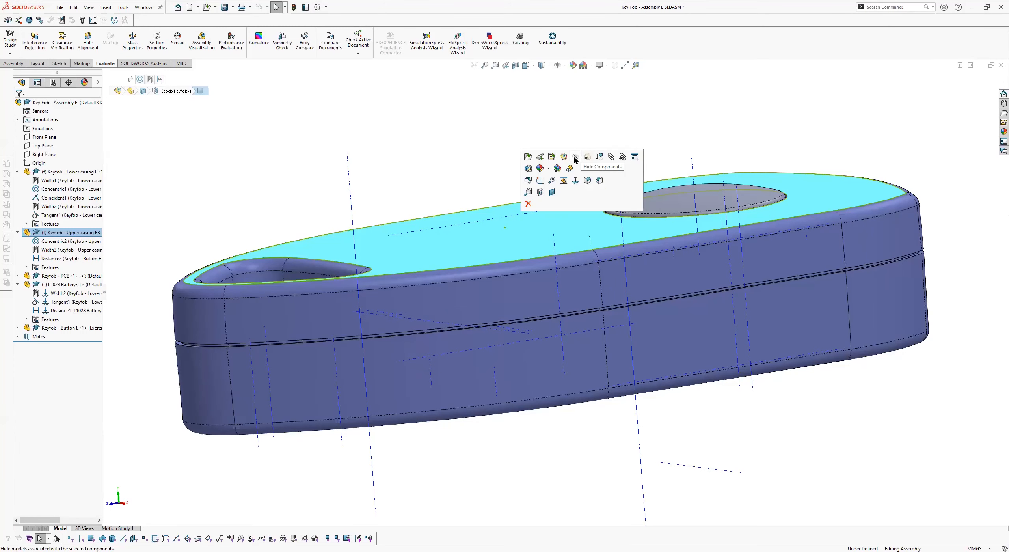
pyautogui.click(575, 157)
pyautogui.moveTo(496, 145); pyautogui.dragTo(461, 288, button='middle')
pyautogui.scroll(3, 462, 288)
# Inspect how the battery's cylindrical face sits against the lower casing's inner floor.
pyautogui.click(463, 280)
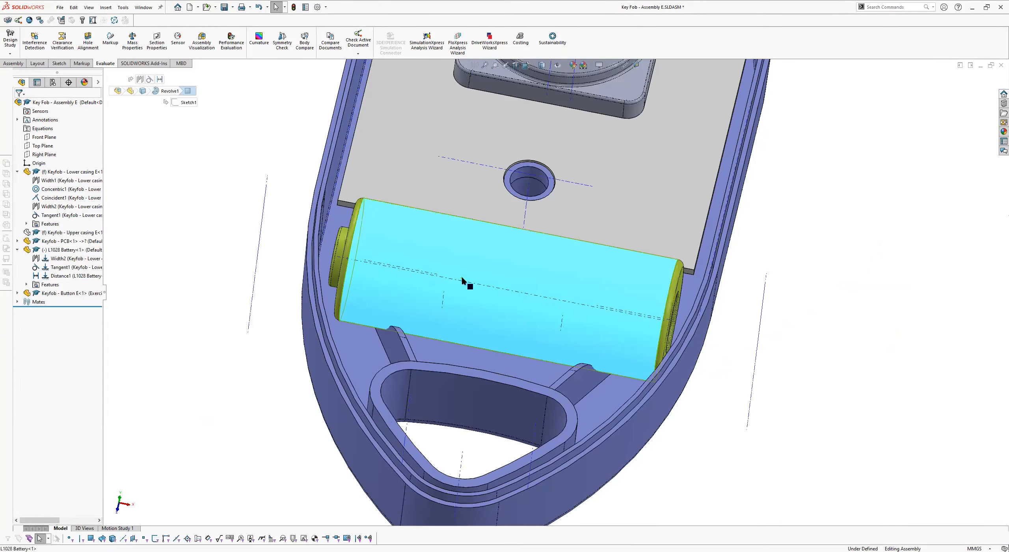
pyautogui.keyDown('ctrl'); pyautogui.click(353, 346); pyautogui.keyUp('ctrl')
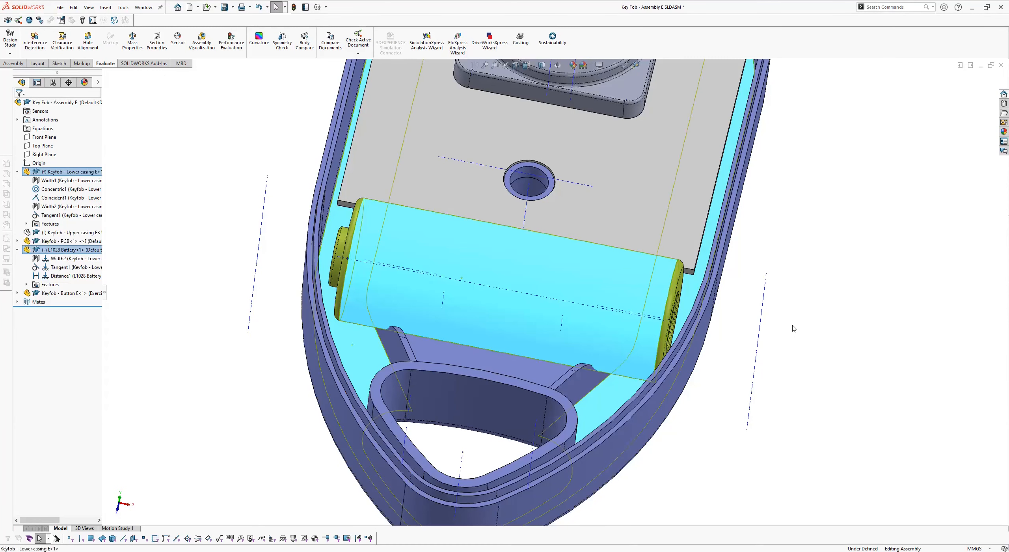
pyautogui.click(773, 308)
pyautogui.moveTo(772, 307); pyautogui.dragTo(767, 303, button='middle')
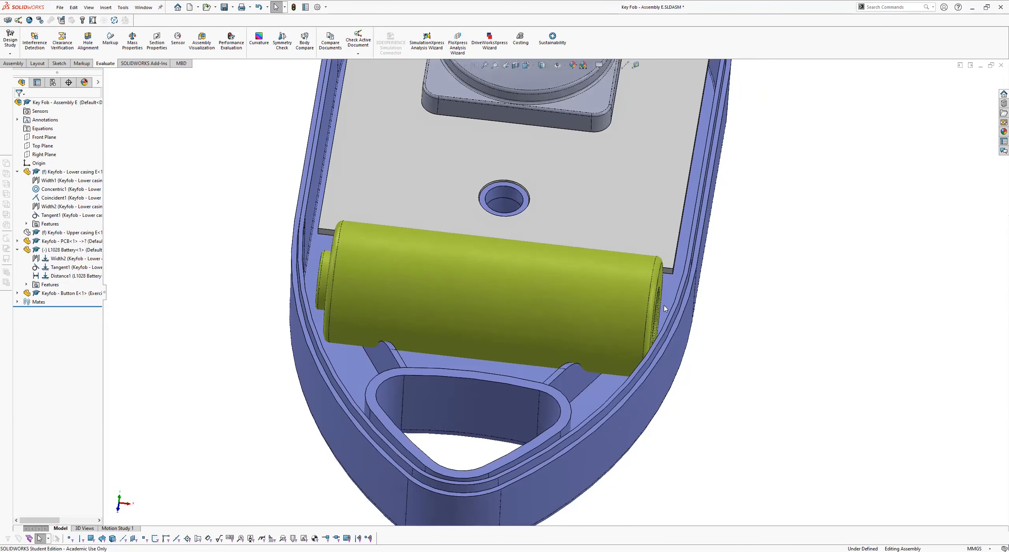
pyautogui.moveTo(665, 308); pyautogui.dragTo(286, 296, button='middle')
pyautogui.click(388, 283)
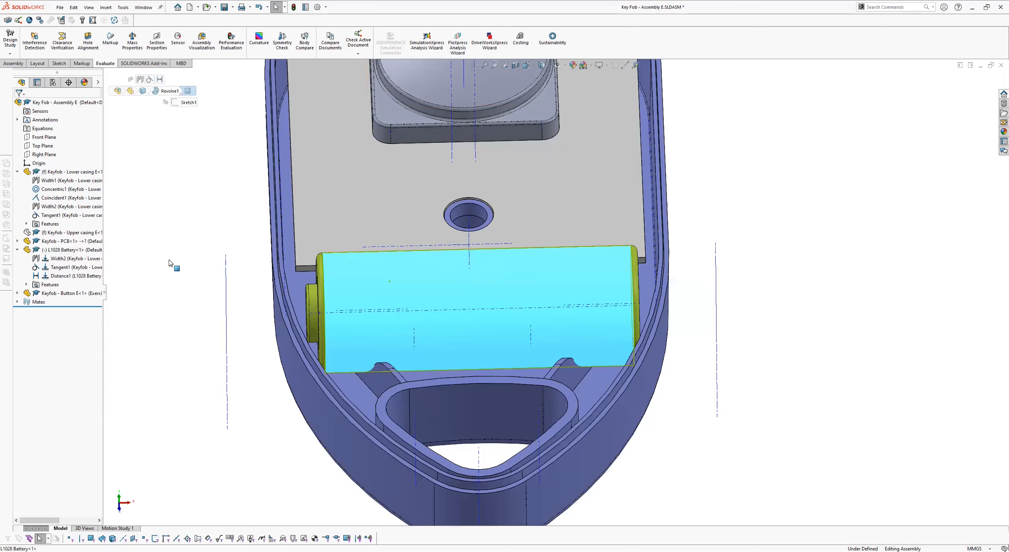
# Delete the battery's tangent mate to the lower casing and lift the battery clear of the casing.
pyautogui.click(52, 268)
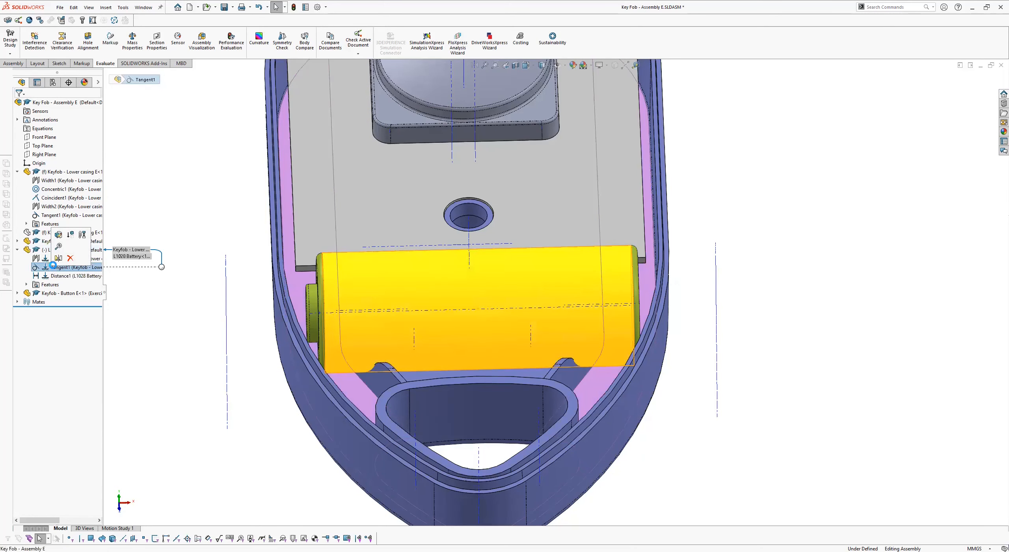
pyautogui.press('Delete')
pyautogui.click(429, 166)
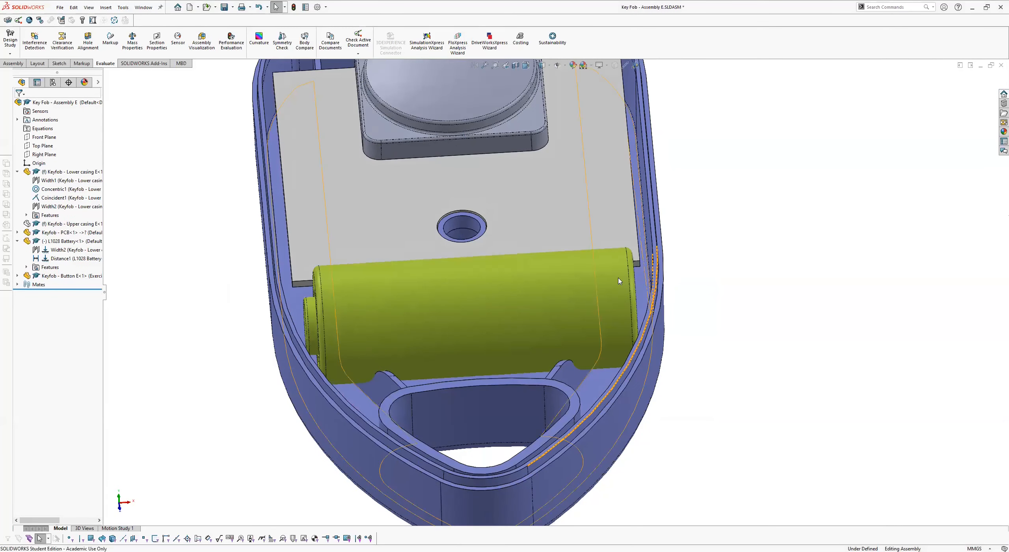
pyautogui.hotkey('ctrl', '7')
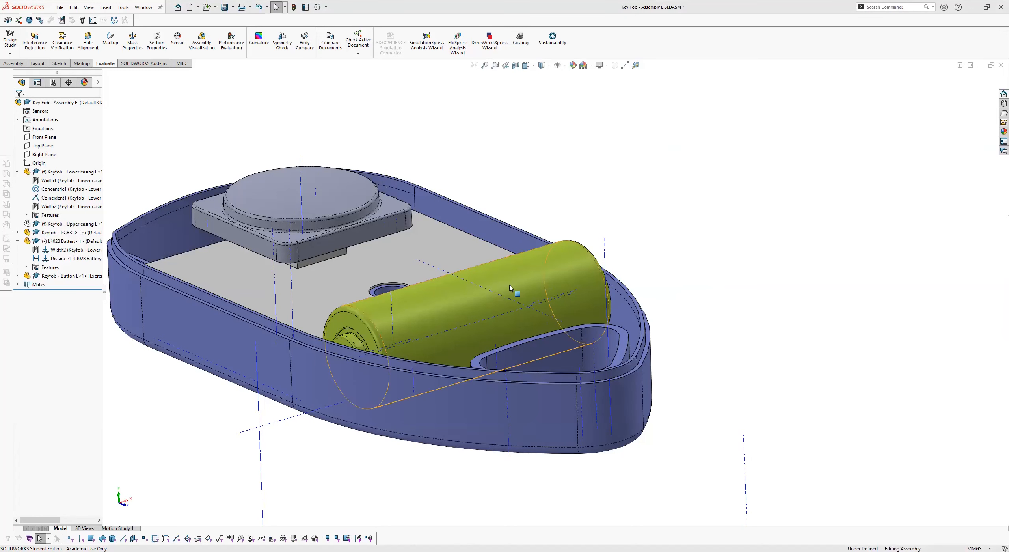
pyautogui.moveTo(503, 269); pyautogui.dragTo(508, 122)
pyautogui.scroll(-1, 562, 349)
pyautogui.moveTo(659, 183); pyautogui.dragTo(538, 360, button='middle')
# Compare the battery's cylindrical face with the rib's curved cut face, and restore the battery's tangent mate and seated position.
pyautogui.keyDown('ctrl'); pyautogui.click(531, 327); pyautogui.keyUp('ctrl')
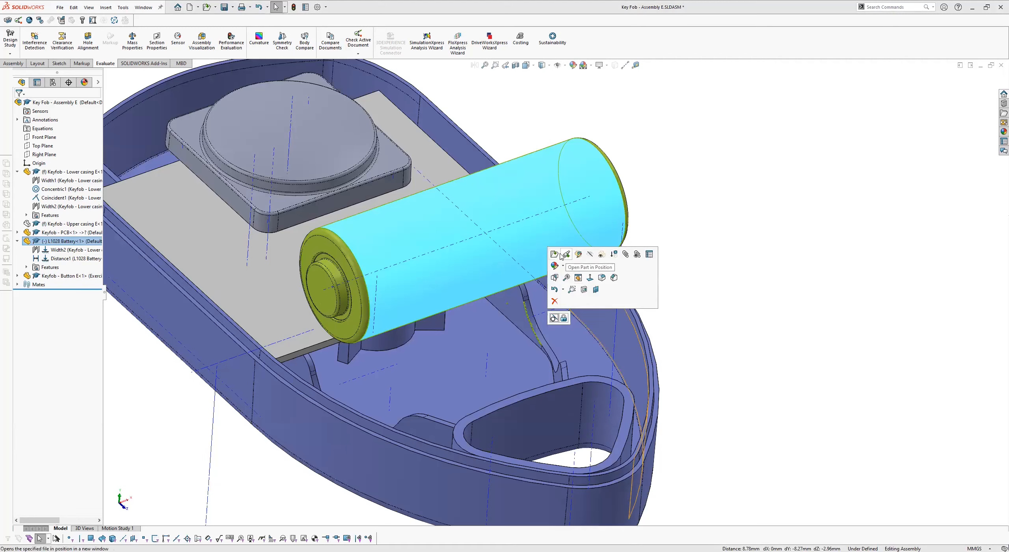
pyautogui.click(697, 338)
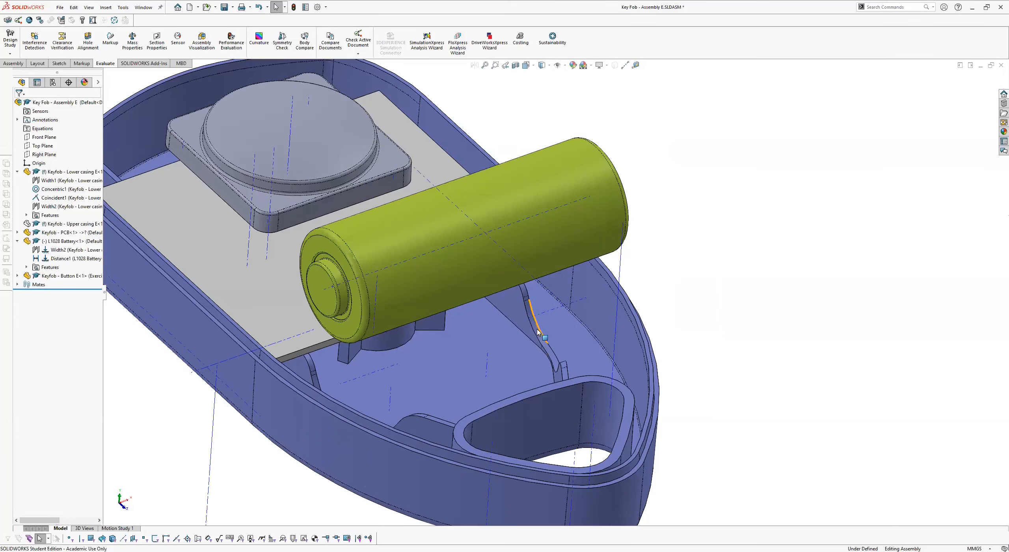
pyautogui.click(546, 263)
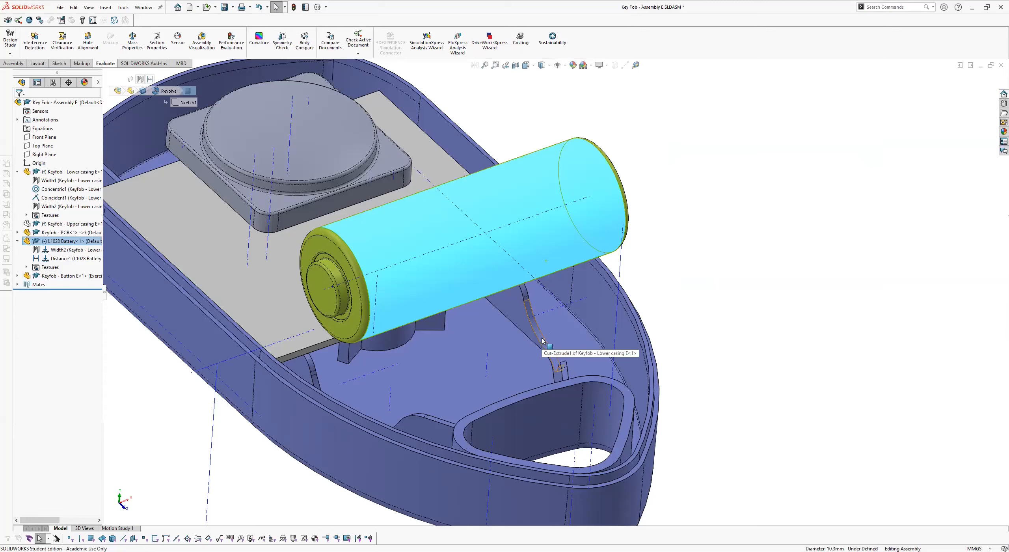
pyautogui.keyDown('ctrl'); pyautogui.click(507, 265); pyautogui.keyUp('ctrl')
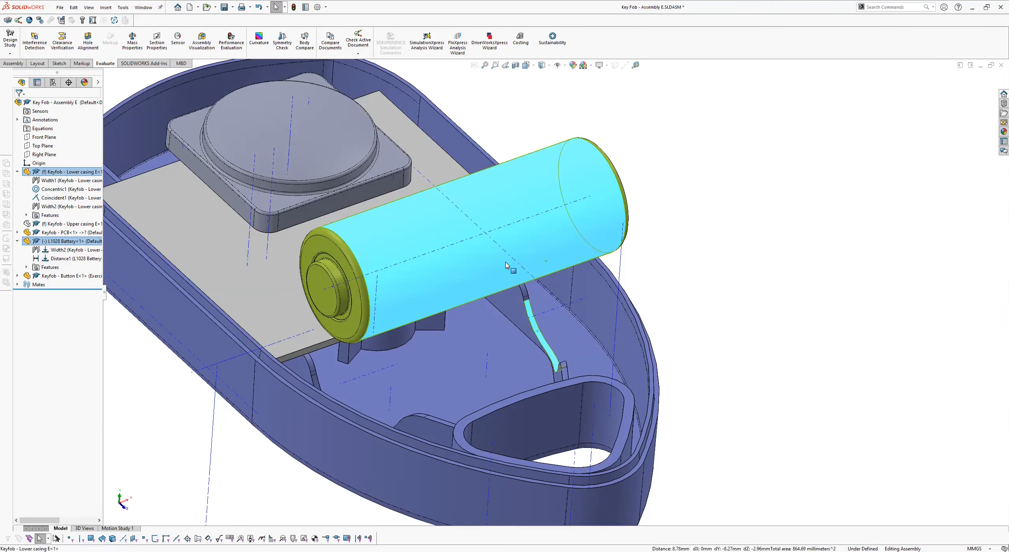
pyautogui.press('Escape')
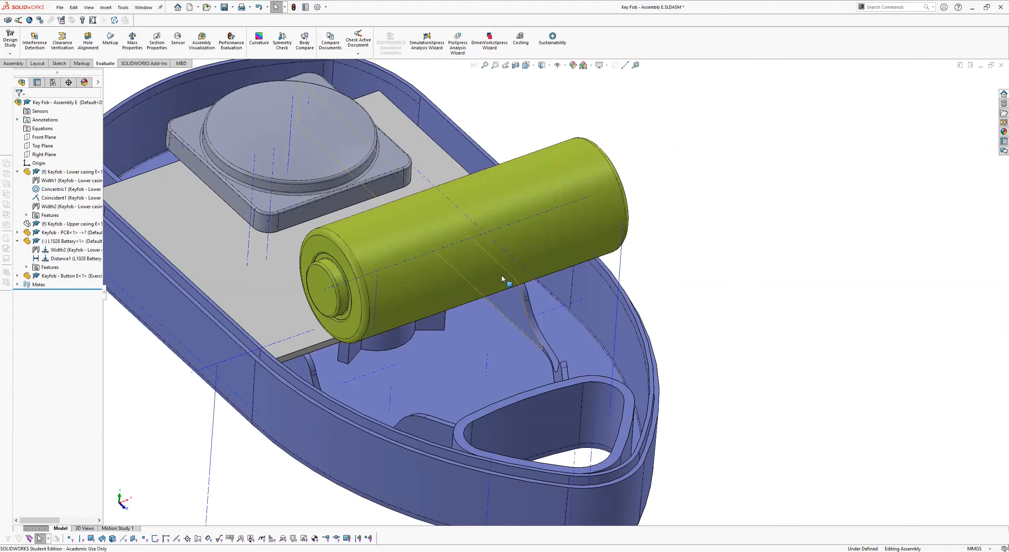
pyautogui.click(476, 256)
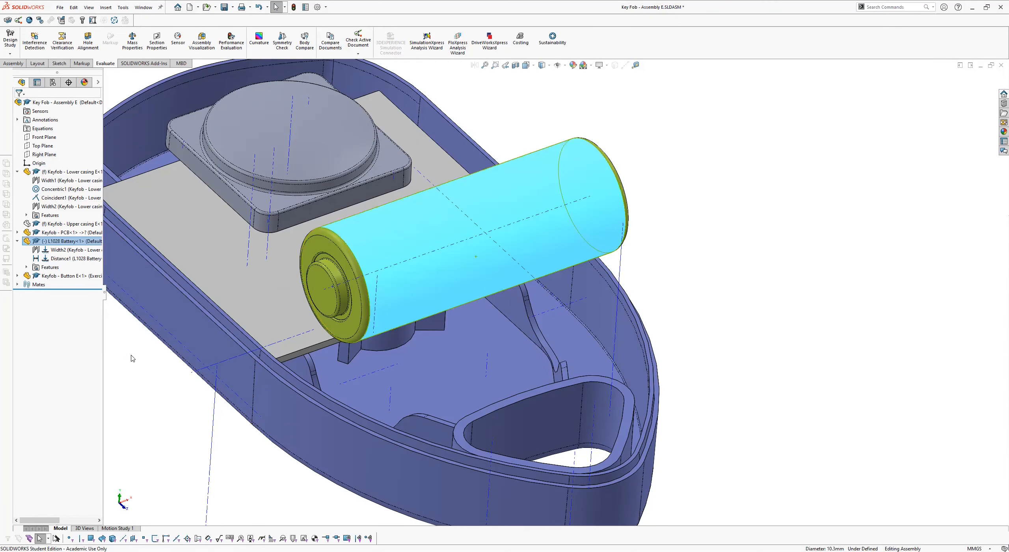
pyautogui.press('Escape')
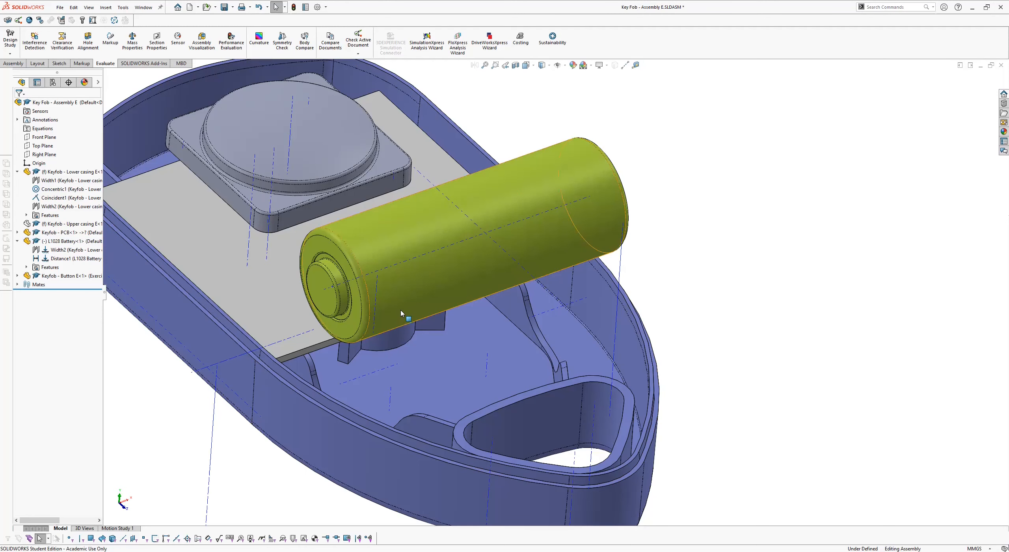
pyautogui.moveTo(372, 330); pyautogui.dragTo(413, 305, button='right')
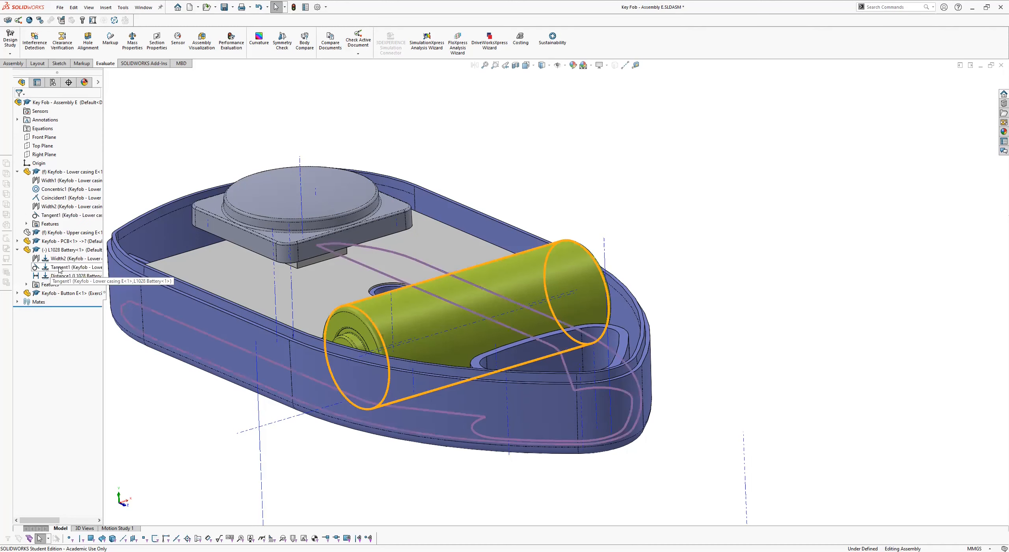
# Change the tangent mate between the battery and lower casing into a 0.3 mm distance mate.
pyautogui.click(60, 267)
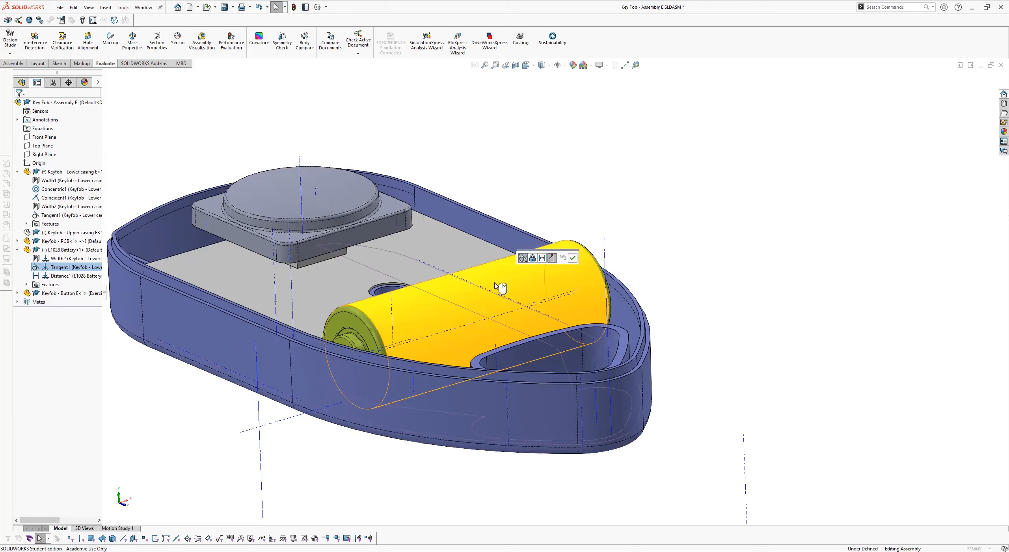
pyautogui.click(542, 258)
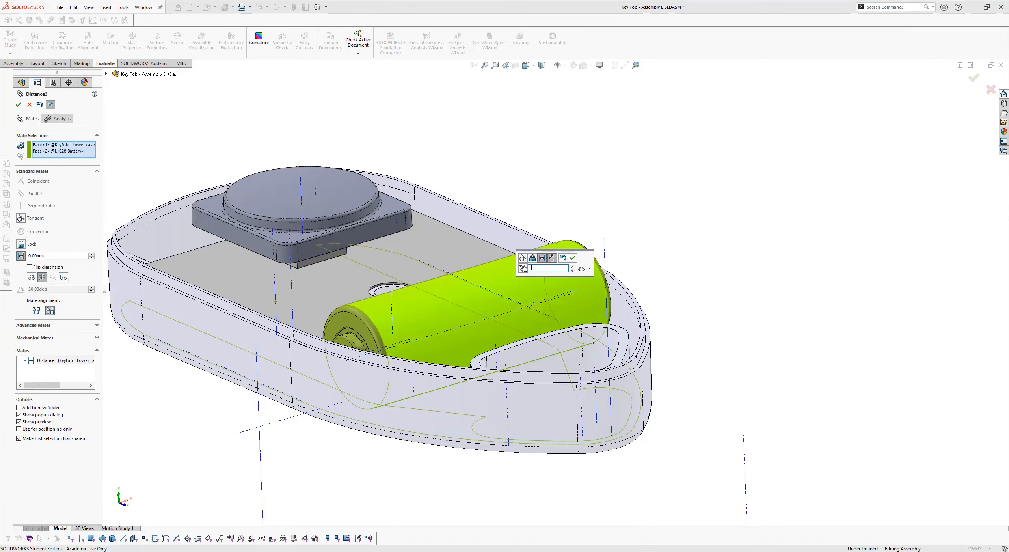
pyautogui.write('.3')
pyautogui.press('Return')
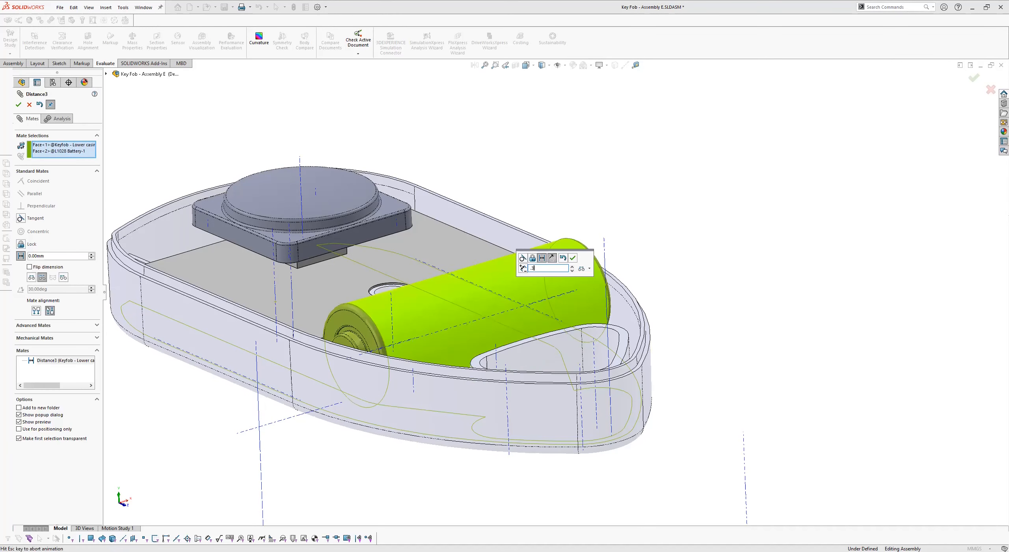
pyautogui.click(572, 258)
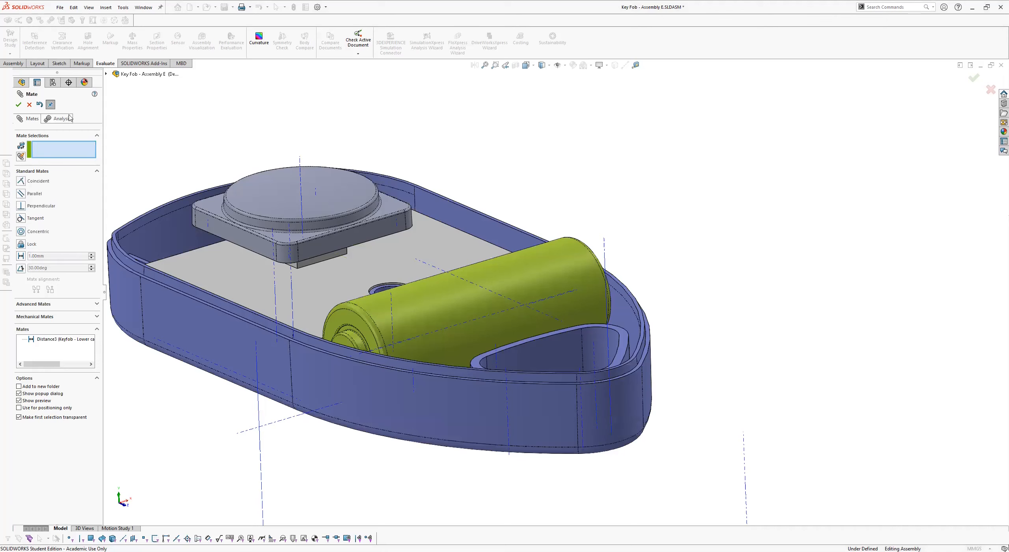
pyautogui.click(18, 105)
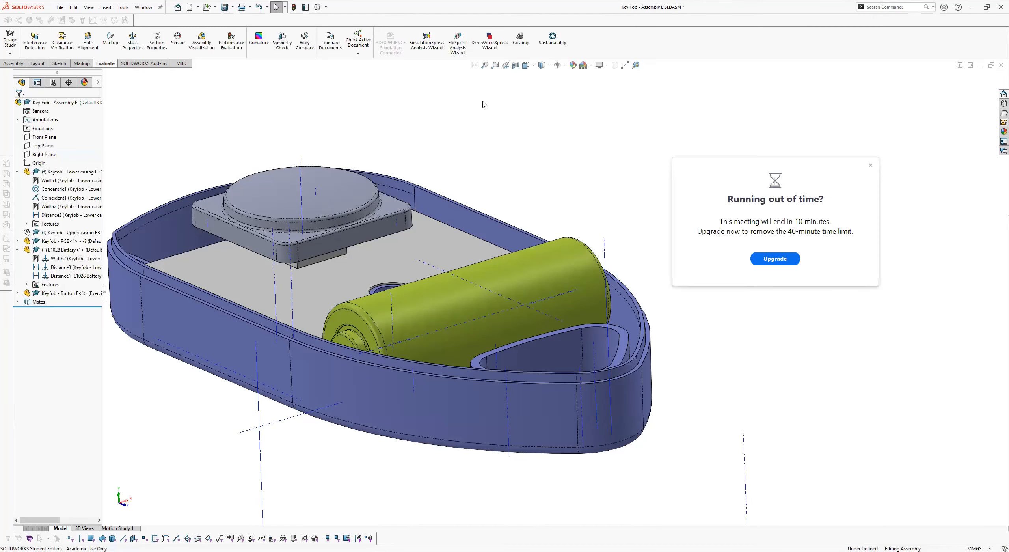
# Run interference detection on the whole assembly and examine the overlap under the button, then close the check.
pyautogui.click(35, 40)
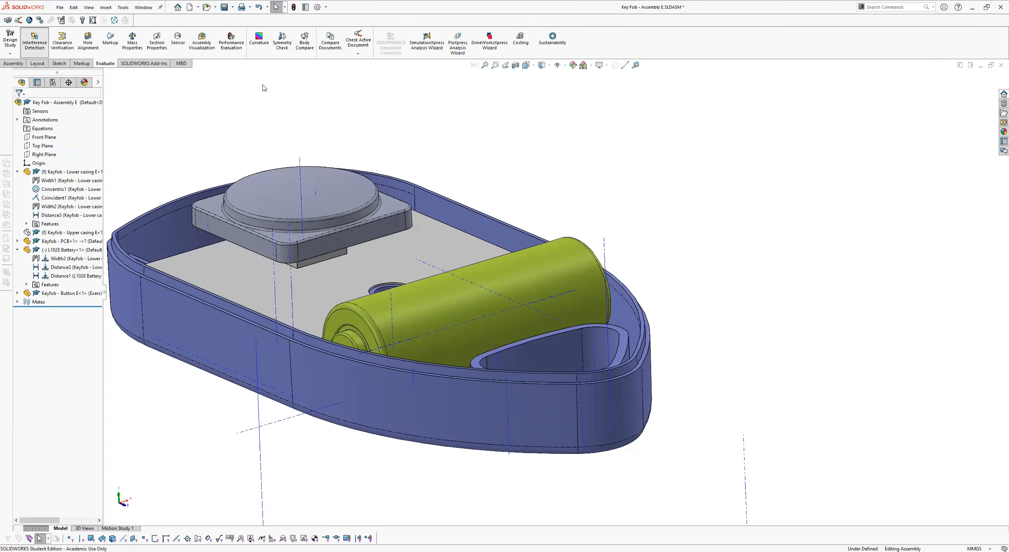
pyautogui.click(50, 154)
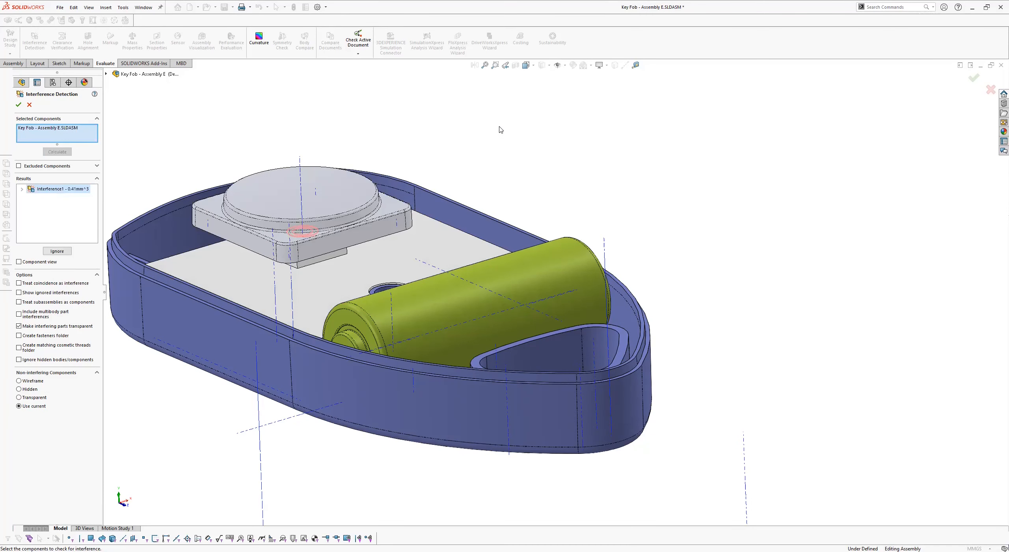
pyautogui.keyDown('ctrl'); pyautogui.moveTo(323, 228); pyautogui.dragTo(355, 231, button='middle'); pyautogui.keyUp('ctrl')
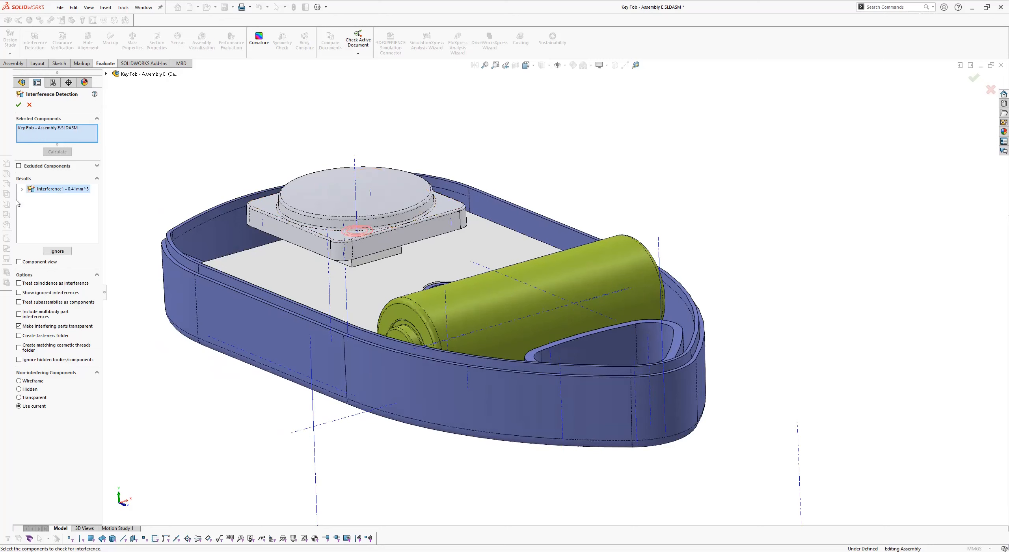
pyautogui.moveTo(349, 191); pyautogui.dragTo(352, 252, button='middle')
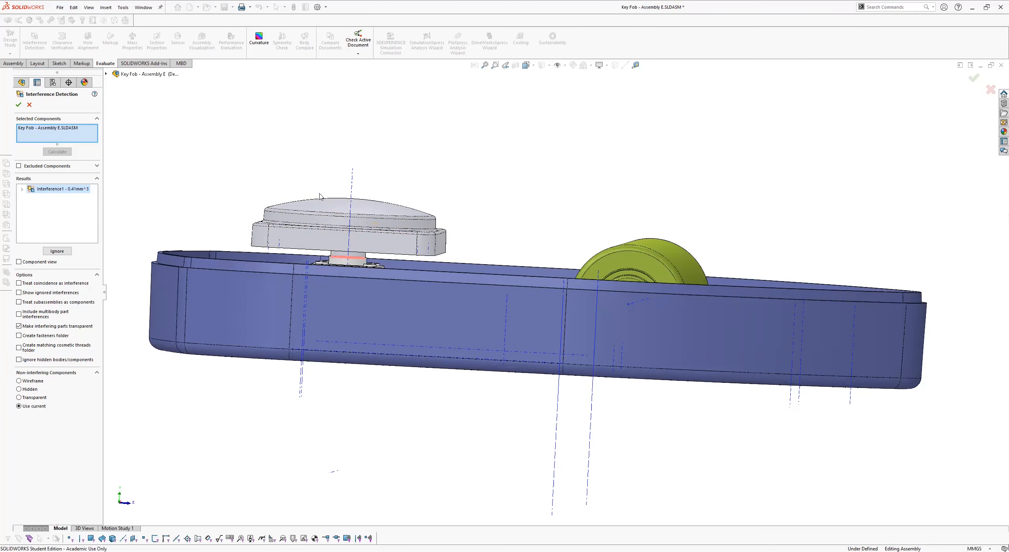
pyautogui.press('Escape')
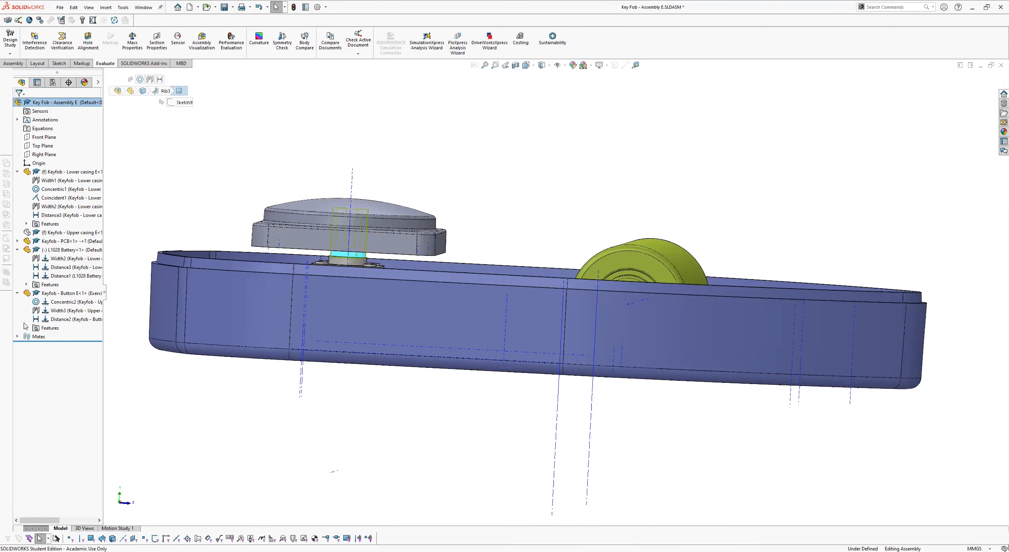
# Set the depth of the button's Boss-Extrude7 peg to 0.8 mm.
pyautogui.click(26, 328)
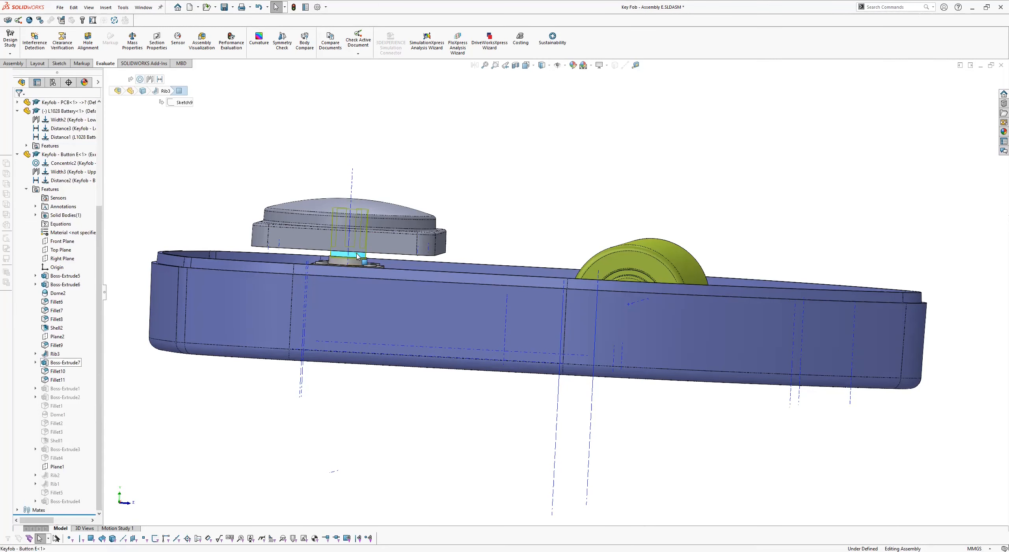
pyautogui.click(59, 362)
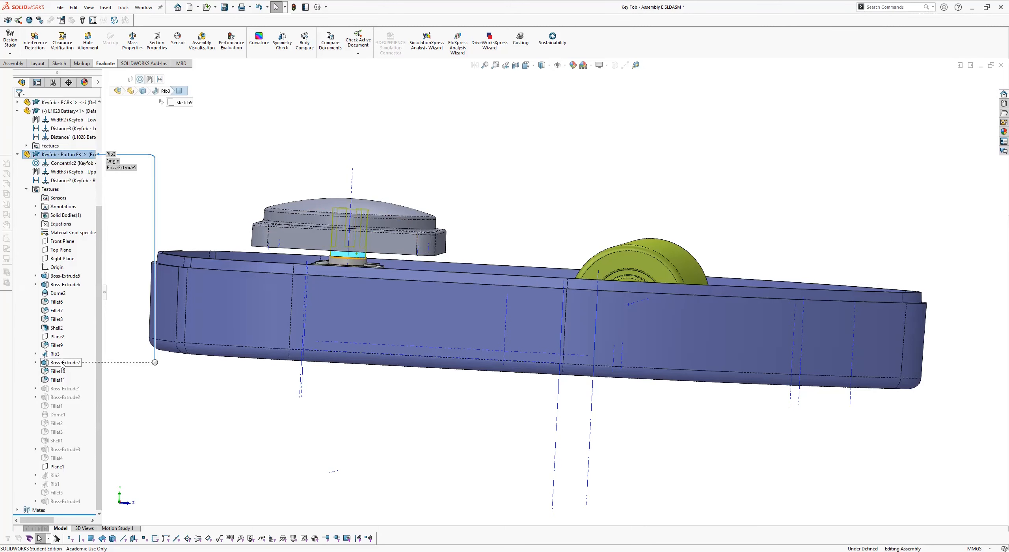
pyautogui.scroll(-5, 326, 257)
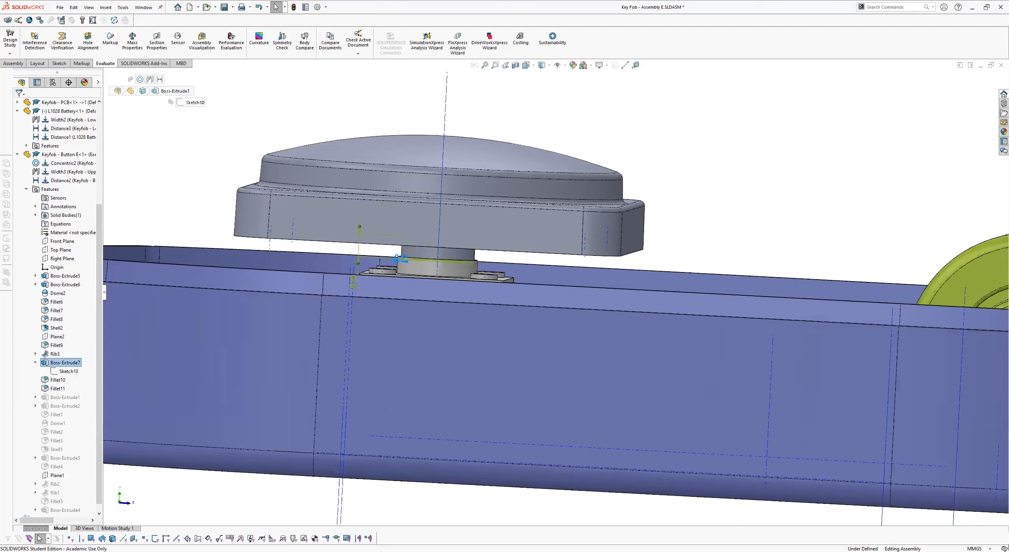
pyautogui.doubleClick(353, 282)
pyautogui.press('BackSpace')
pyautogui.write('.')
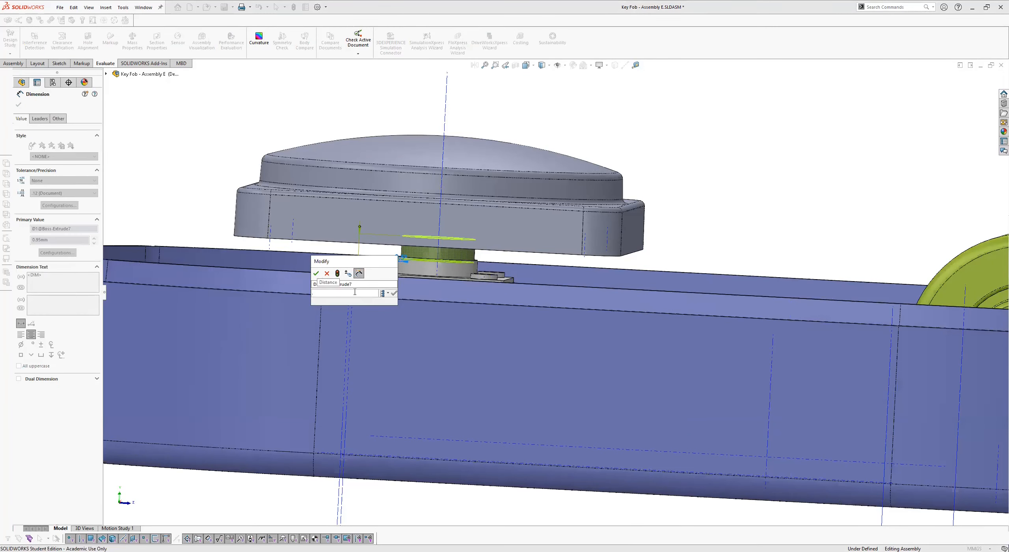
pyautogui.write('8')
pyautogui.press('Return')
pyautogui.click(612, 101)
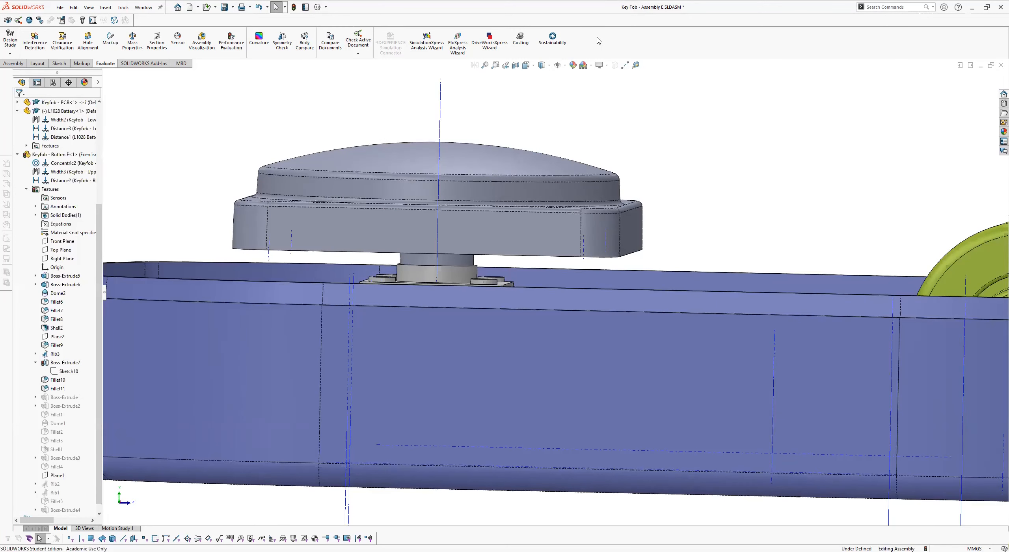
# Rebuild the assembly and inspect the fit between the button's peg and the microswitch.
pyautogui.click(293, 7)
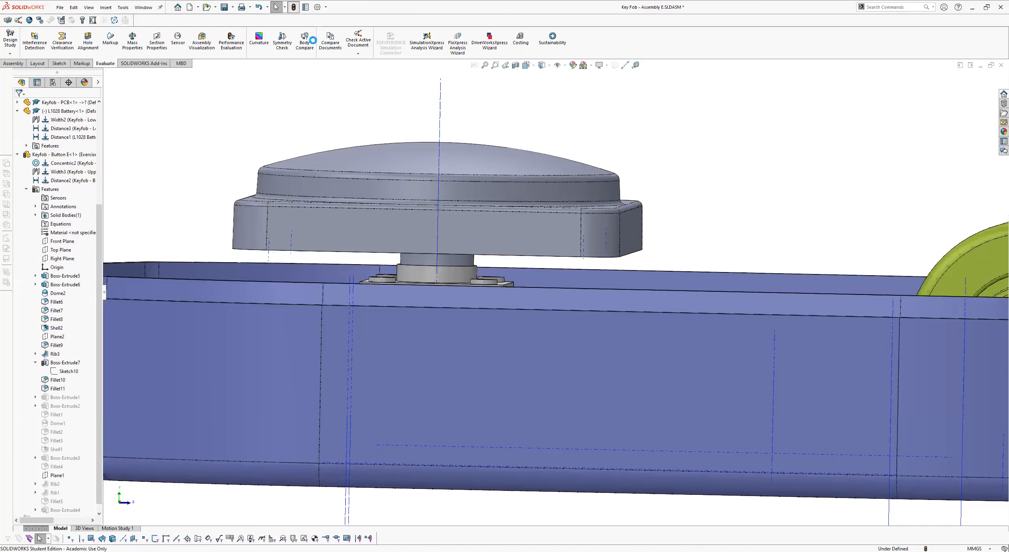
pyautogui.moveTo(285, 92); pyautogui.dragTo(344, 145, button='middle')
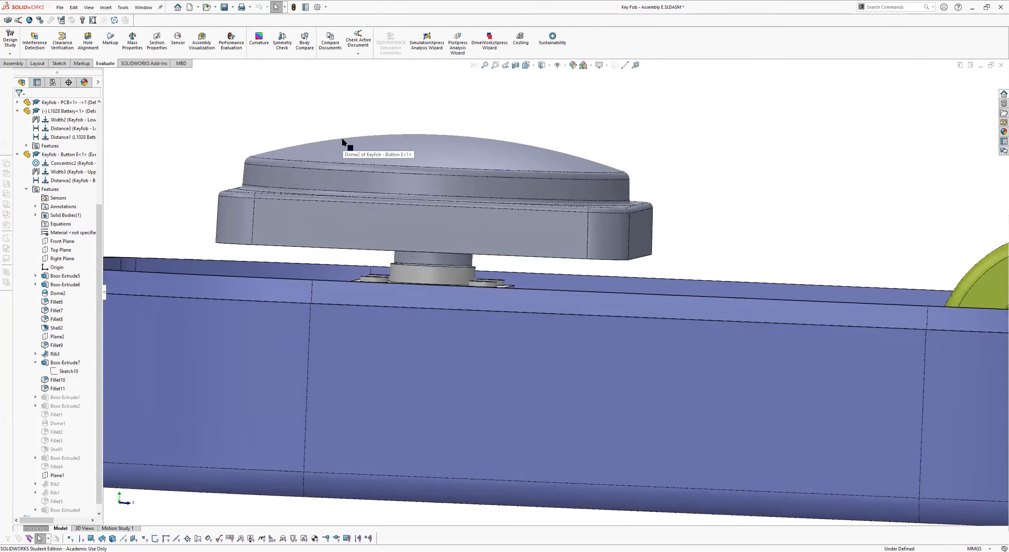
pyautogui.moveTo(500, 316); pyautogui.dragTo(485, 277, button='middle')
pyautogui.scroll(1, 481, 276)
pyautogui.scroll(-1, 479, 273)
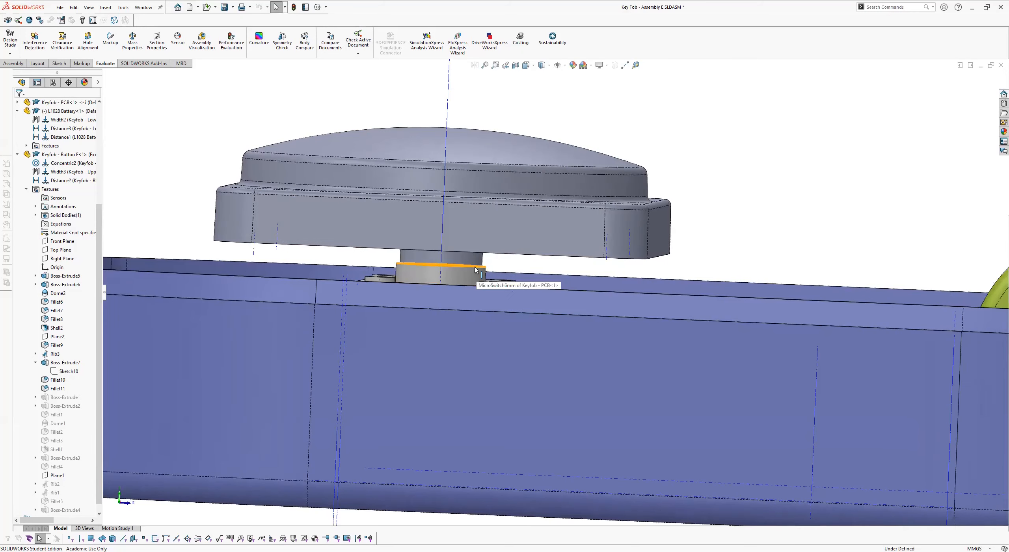
# Measure the distance between the edge of the button's peg and the top edge of the microswitch.
pyautogui.click(635, 65)
pyautogui.moveTo(551, 189); pyautogui.dragTo(467, 254, button='middle')
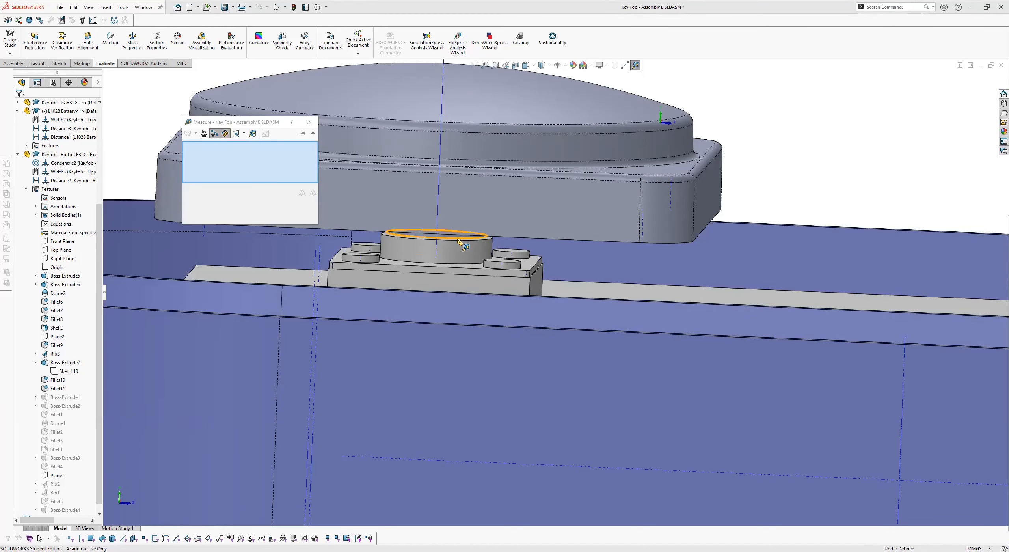
pyautogui.click(458, 239)
pyautogui.click(457, 239)
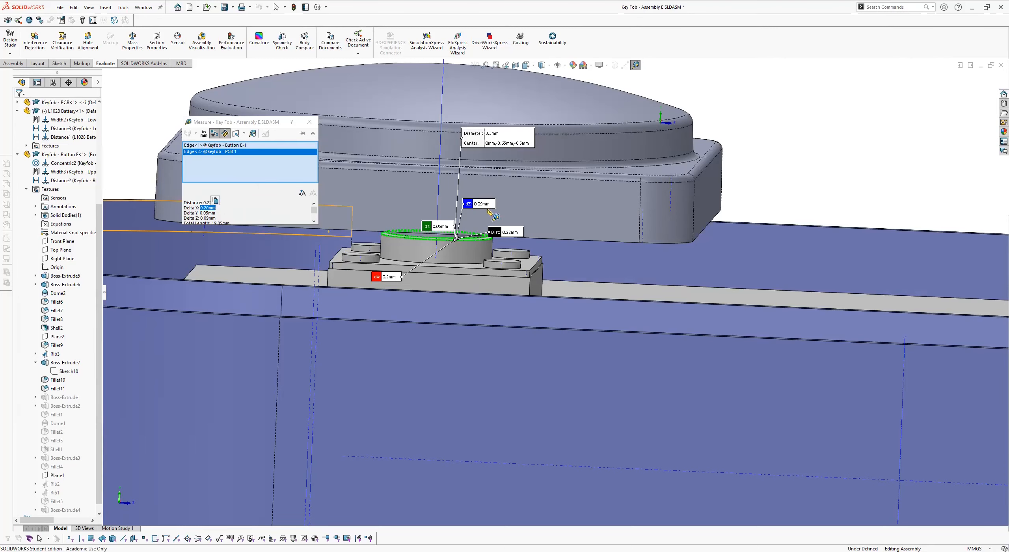
pyautogui.press('Escape')
# Set the depth of the button's Boss-Extrude7 peg to 0.82 mm and check its fit against the microswitch.
pyautogui.click(416, 236)
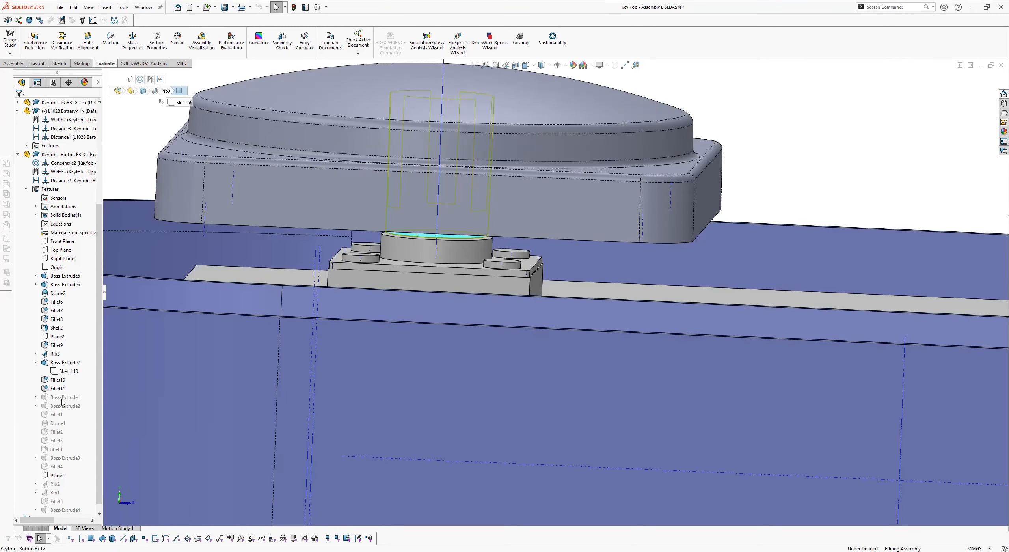
pyautogui.click(65, 362)
pyautogui.doubleClick(400, 230)
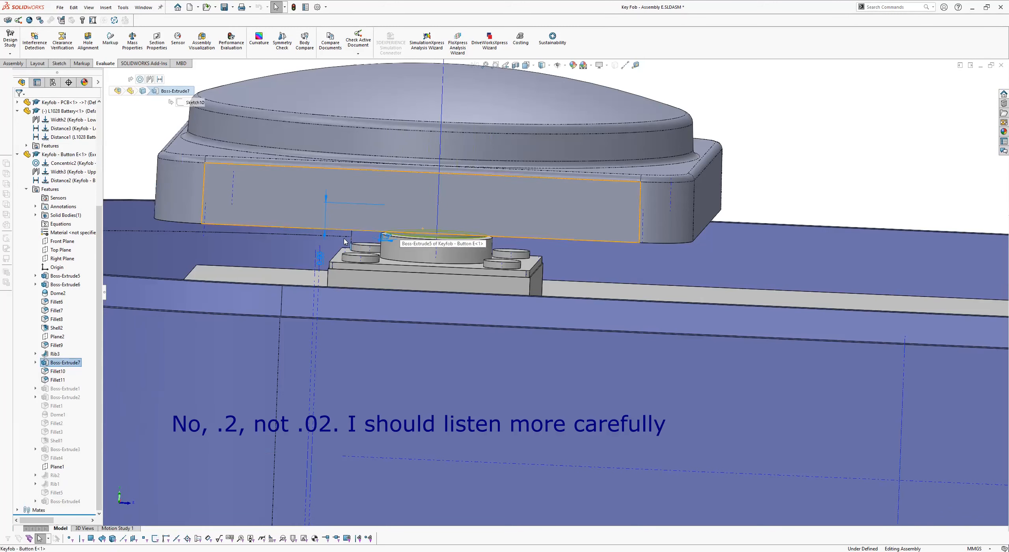
pyautogui.click(320, 258)
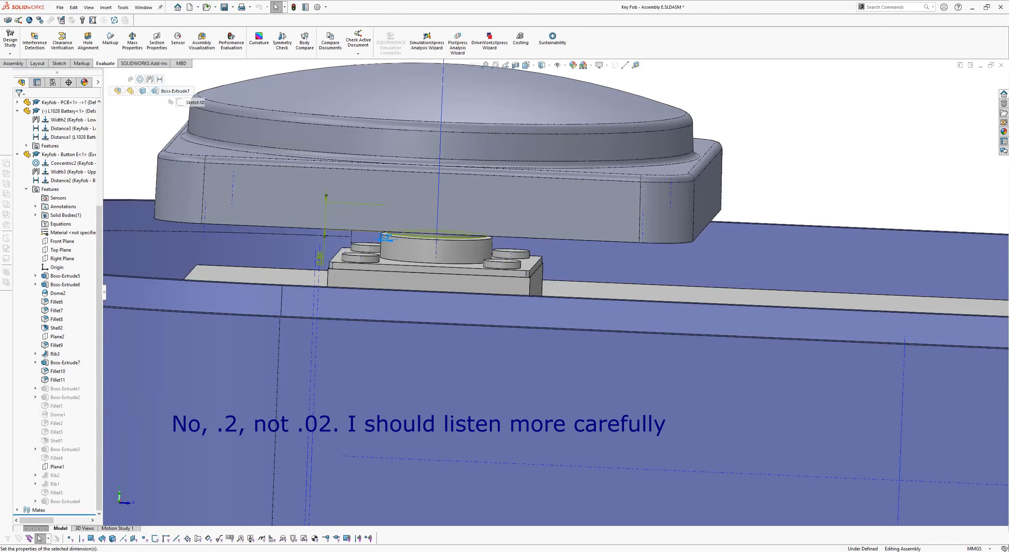
pyautogui.doubleClick(319, 257)
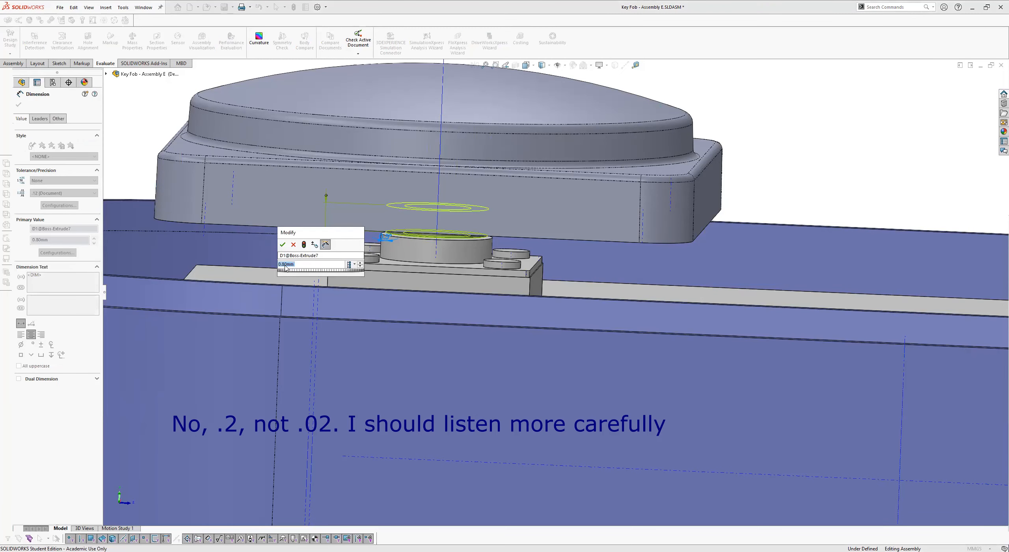
pyautogui.write('0.8')
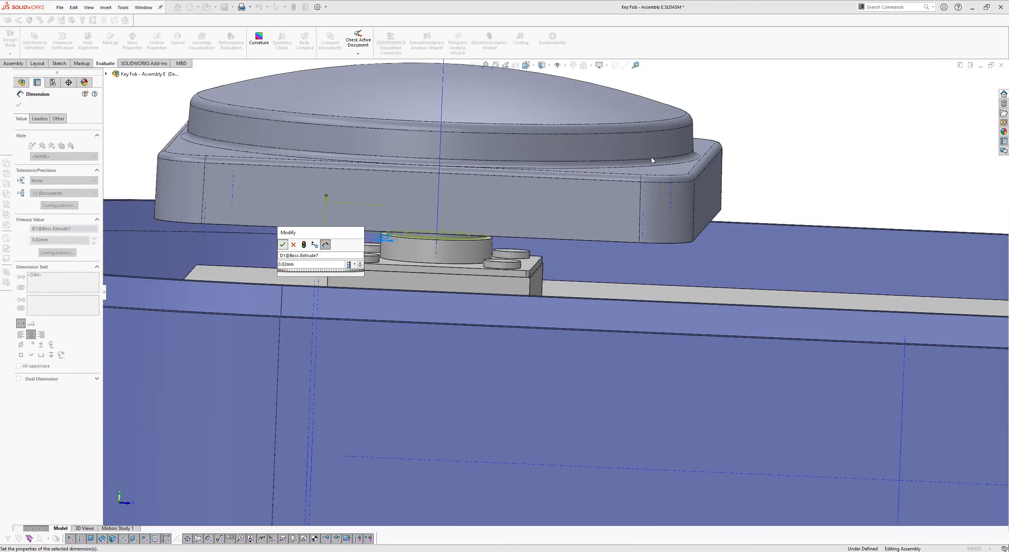
pyautogui.press('Return')
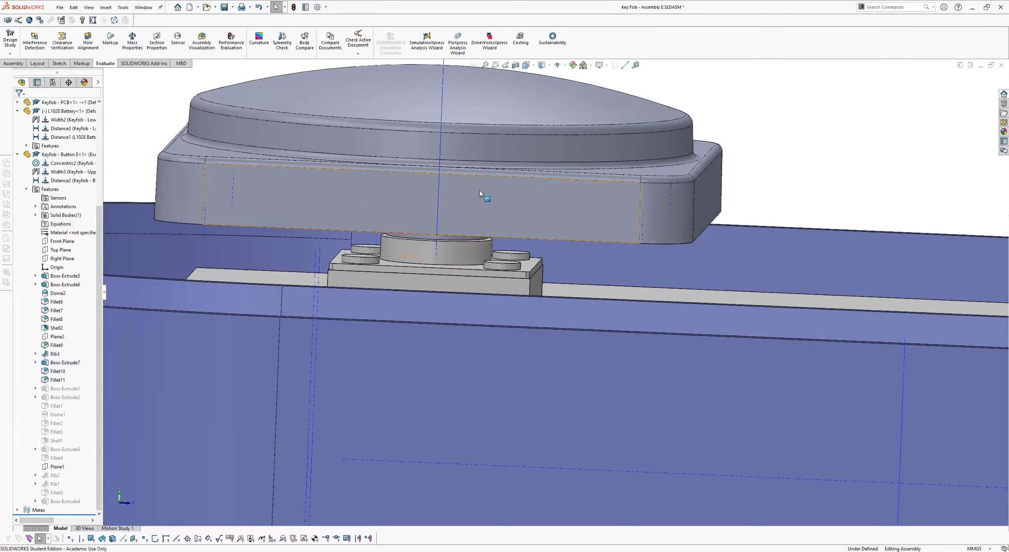
pyautogui.click(480, 193)
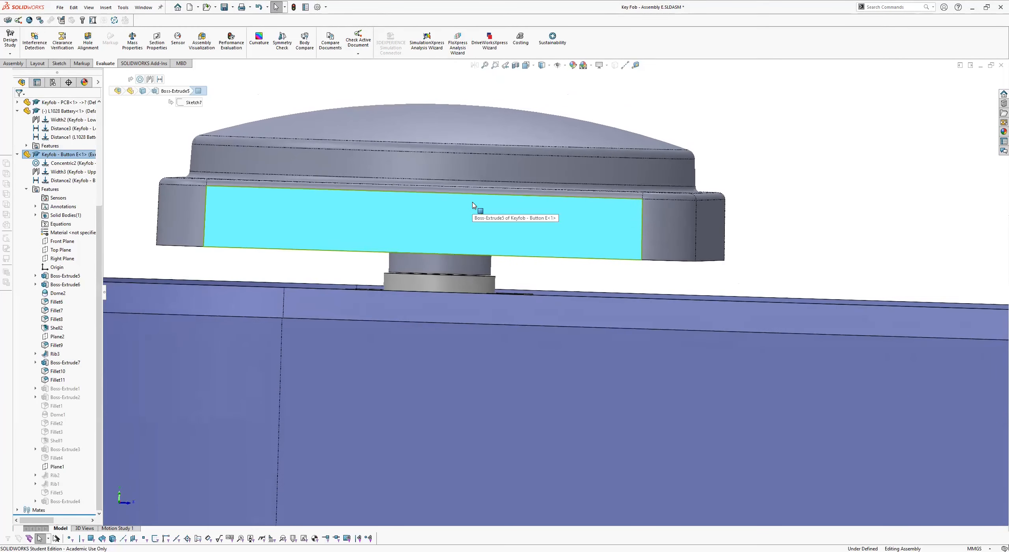
pyautogui.click(734, 134)
# Show the hidden upper casing component again so that it closes the key fob.
pyautogui.moveTo(734, 133); pyautogui.dragTo(669, 184, button='middle')
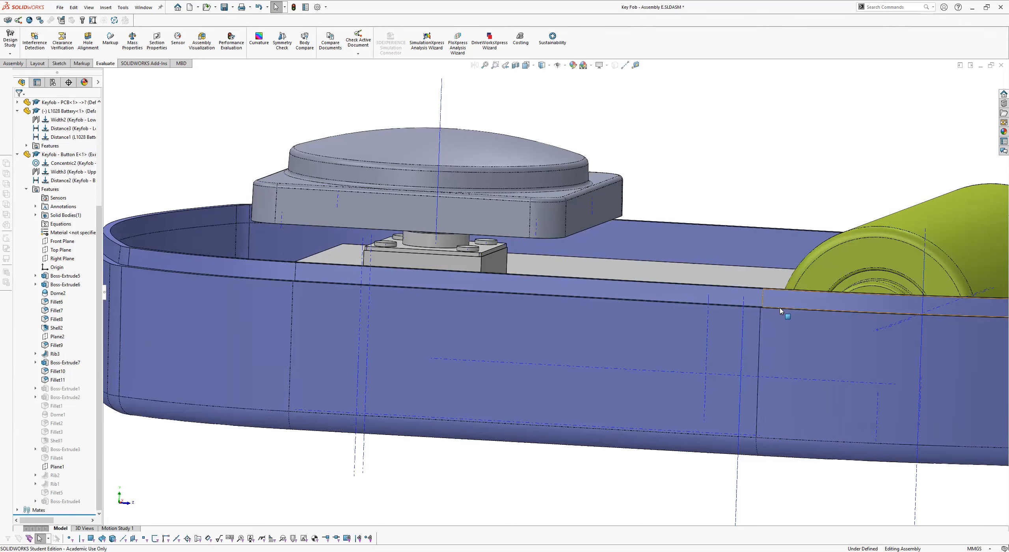
pyautogui.scroll(3, 540, 353)
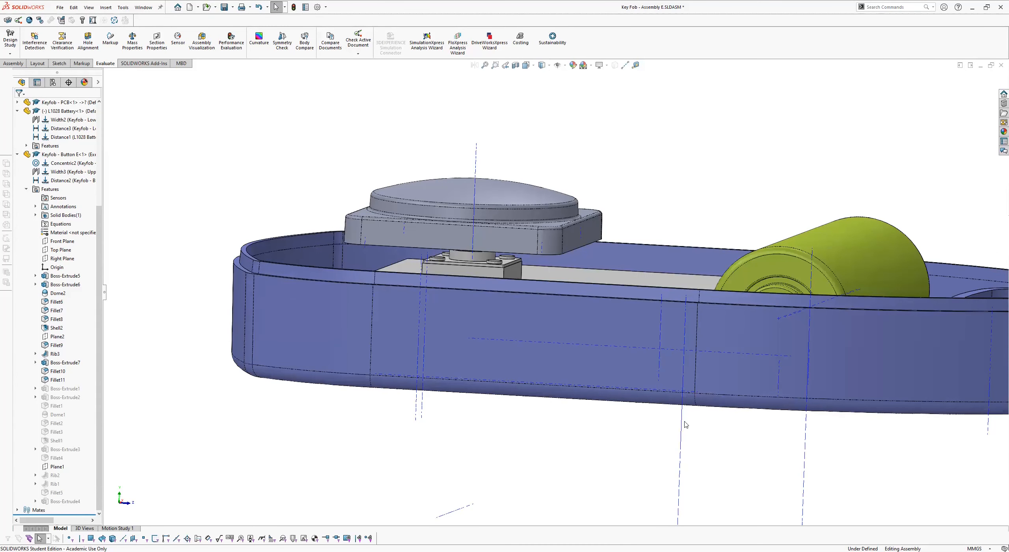
pyautogui.keyDown('ctrl'); pyautogui.moveTo(639, 405); pyautogui.dragTo(583, 394, button='middle'); pyautogui.keyUp('ctrl')
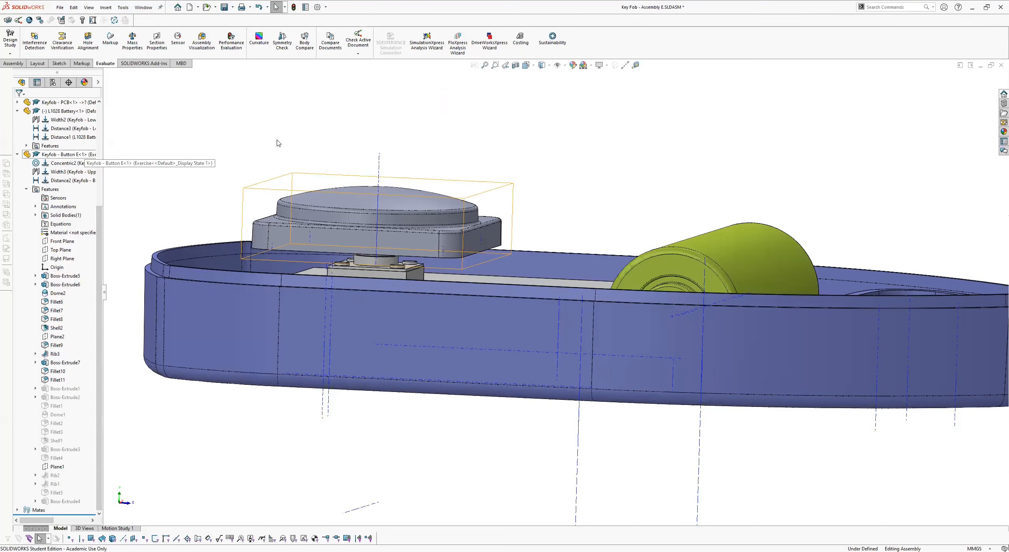
pyautogui.click(26, 188)
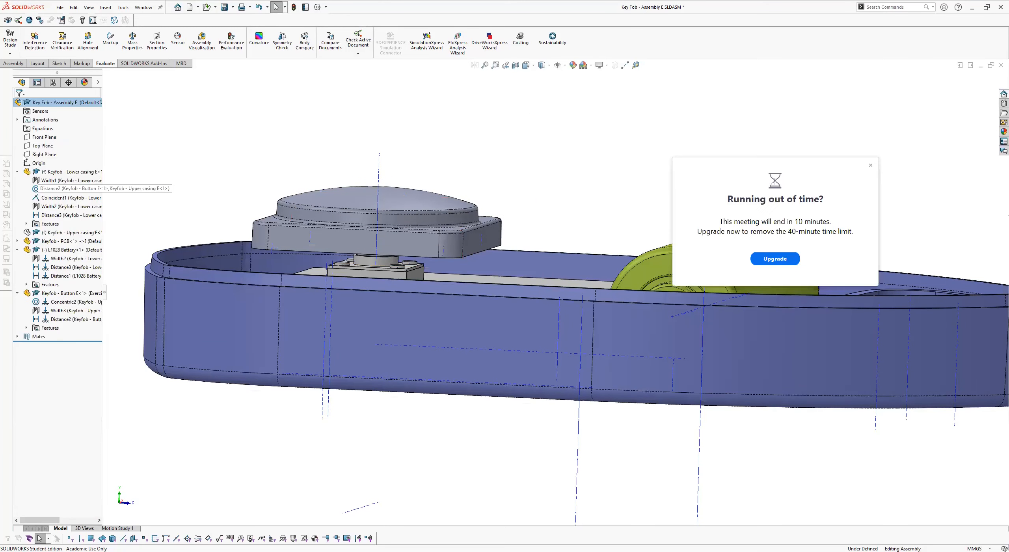
pyautogui.click(41, 231)
pyautogui.click(42, 232)
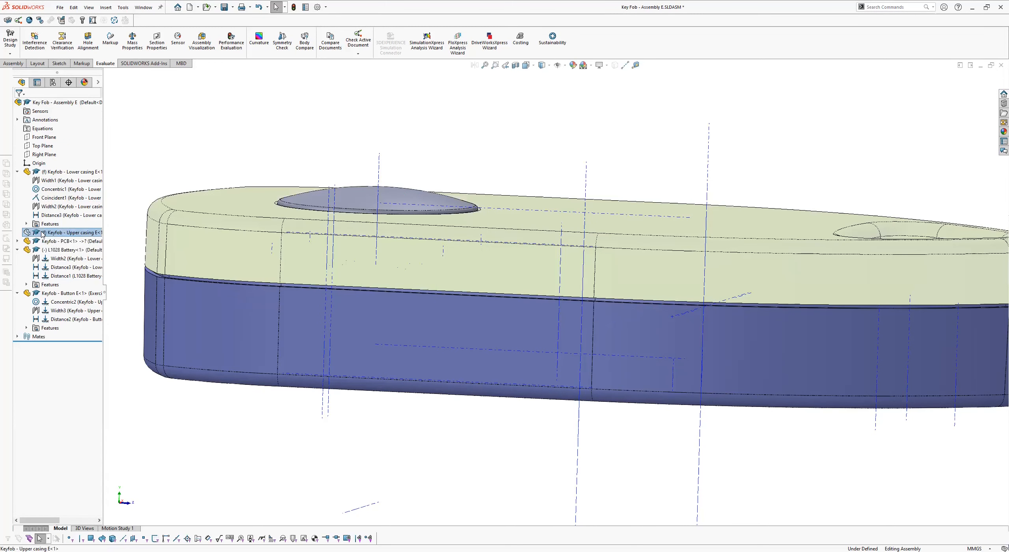
pyautogui.rightClick(49, 227)
pyautogui.click(425, 135)
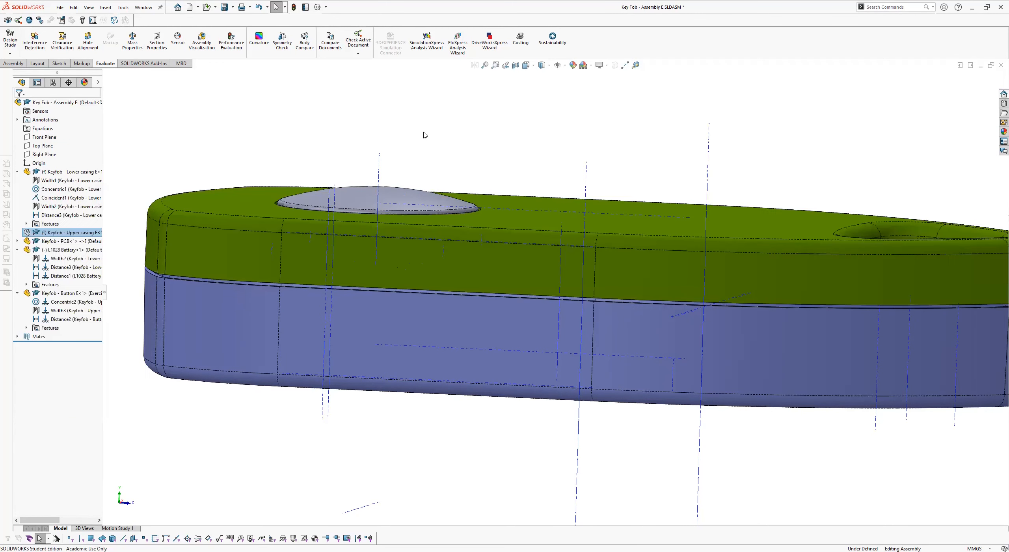
pyautogui.click(865, 159)
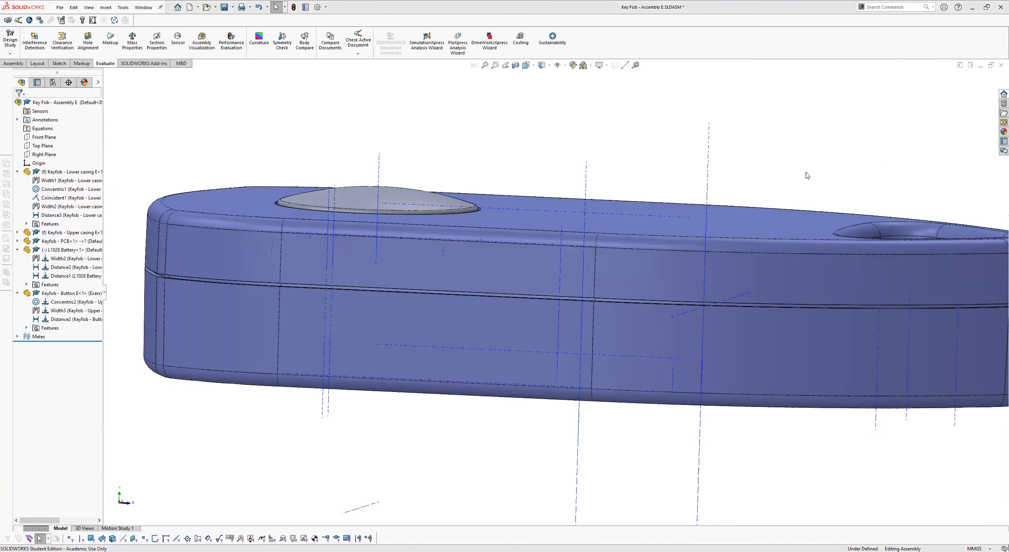
# Hide the blue axis lines in the model display and look over the closed key fob.
pyautogui.moveTo(454, 123); pyautogui.dragTo(428, 231, button='middle')
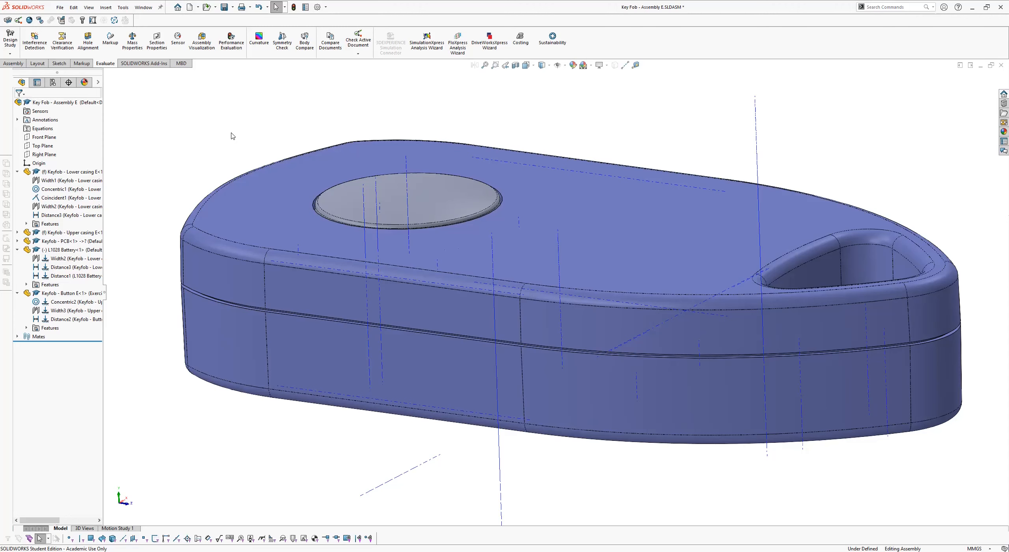
pyautogui.moveTo(149, 139); pyautogui.dragTo(216, 151, button='middle')
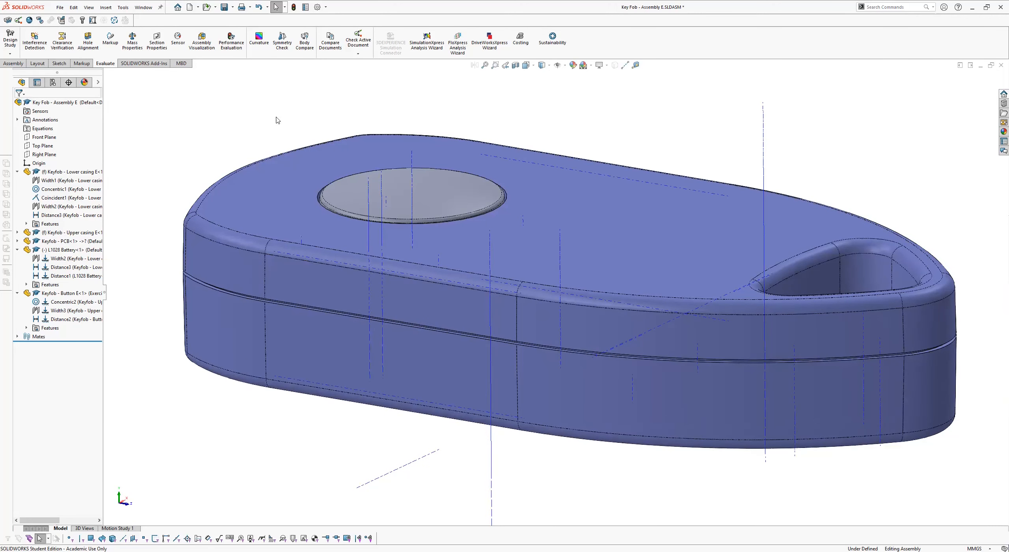
pyautogui.click(15, 63)
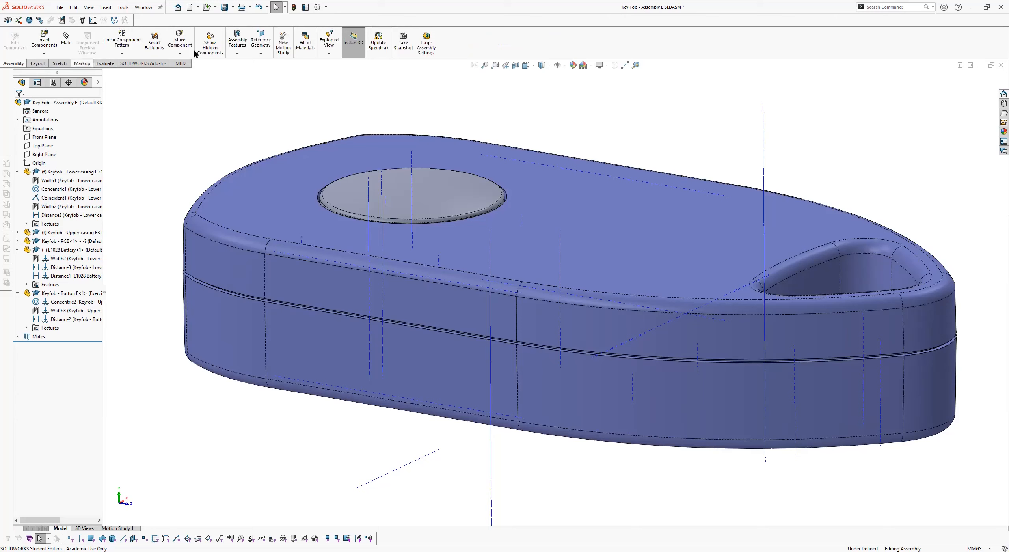
pyautogui.moveTo(447, 90); pyautogui.dragTo(567, 71, button='middle')
pyautogui.click(567, 66)
pyautogui.click(569, 88)
pyautogui.moveTo(621, 153); pyautogui.dragTo(659, 166, button='middle')
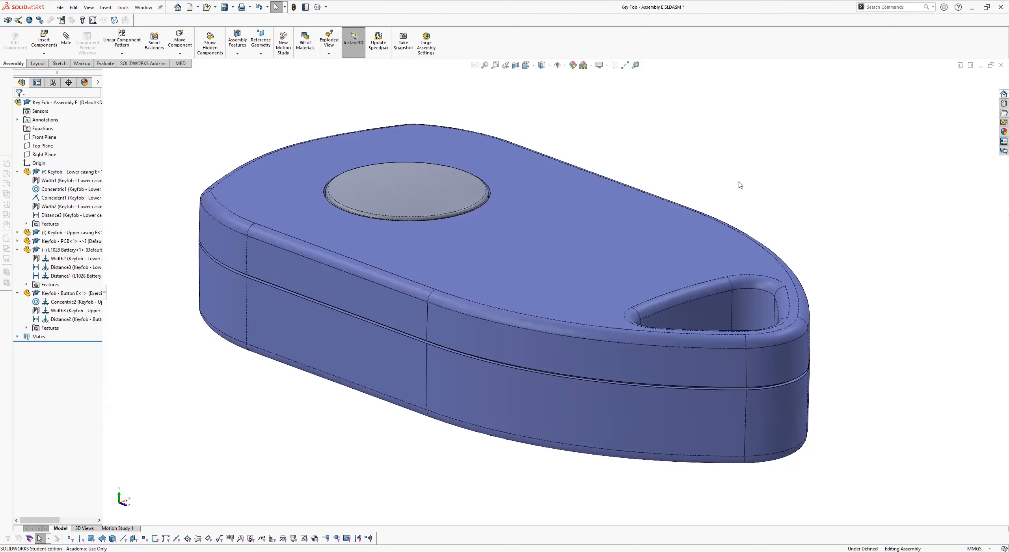
pyautogui.moveTo(692, 143); pyautogui.dragTo(691, 144, button='middle')
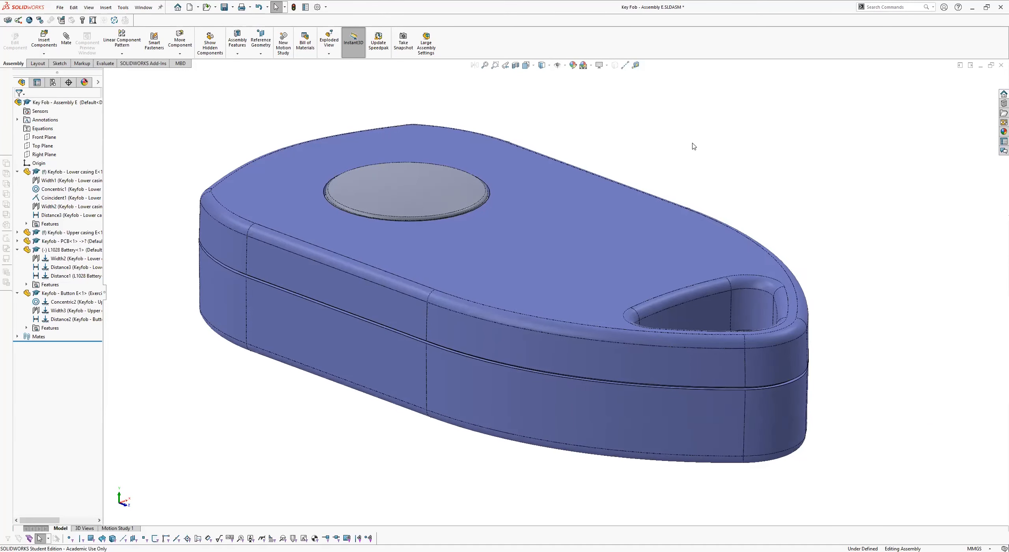
pyautogui.click(53, 82)
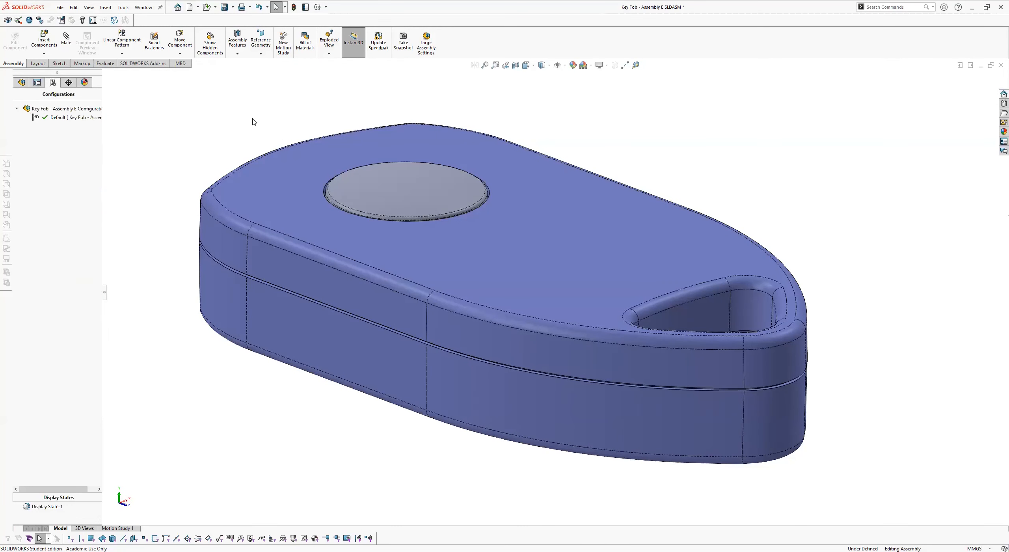
pyautogui.click(21, 82)
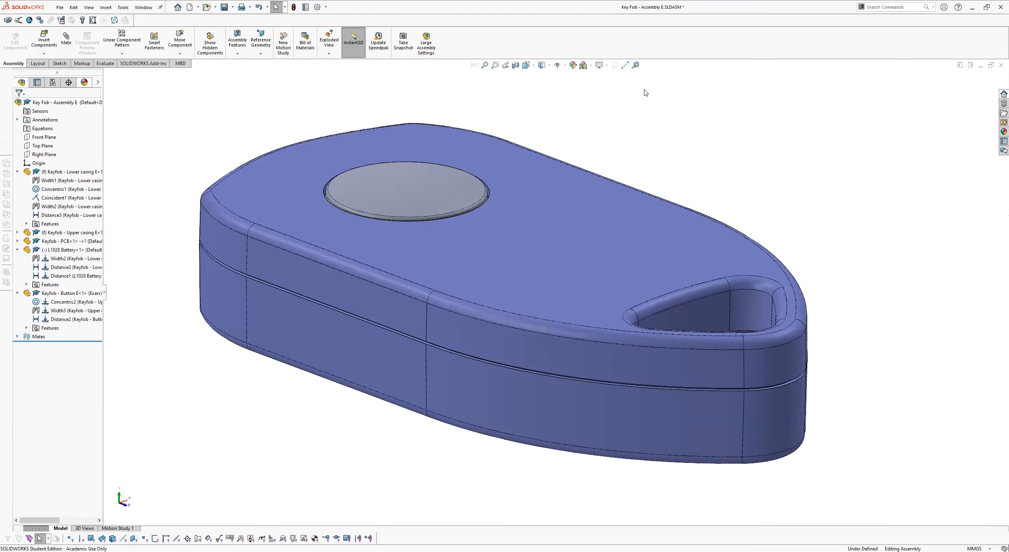